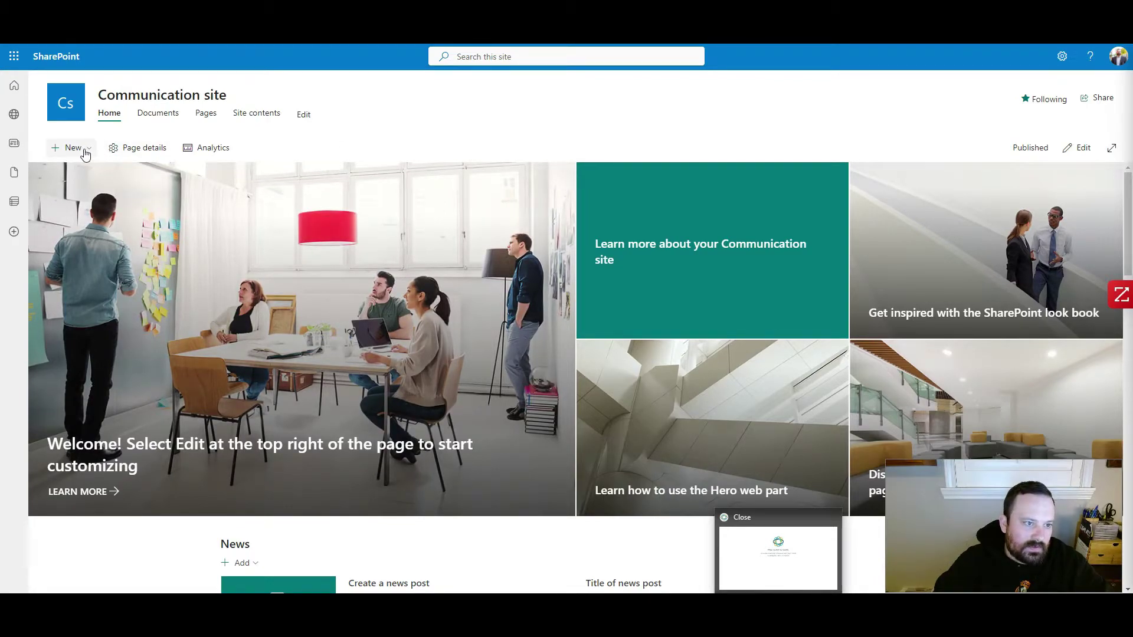
Step: Start a new list on the Communication site and preview the Issue tracker template's columns
{"action": "left_click", "coordinate": [89, 150]}
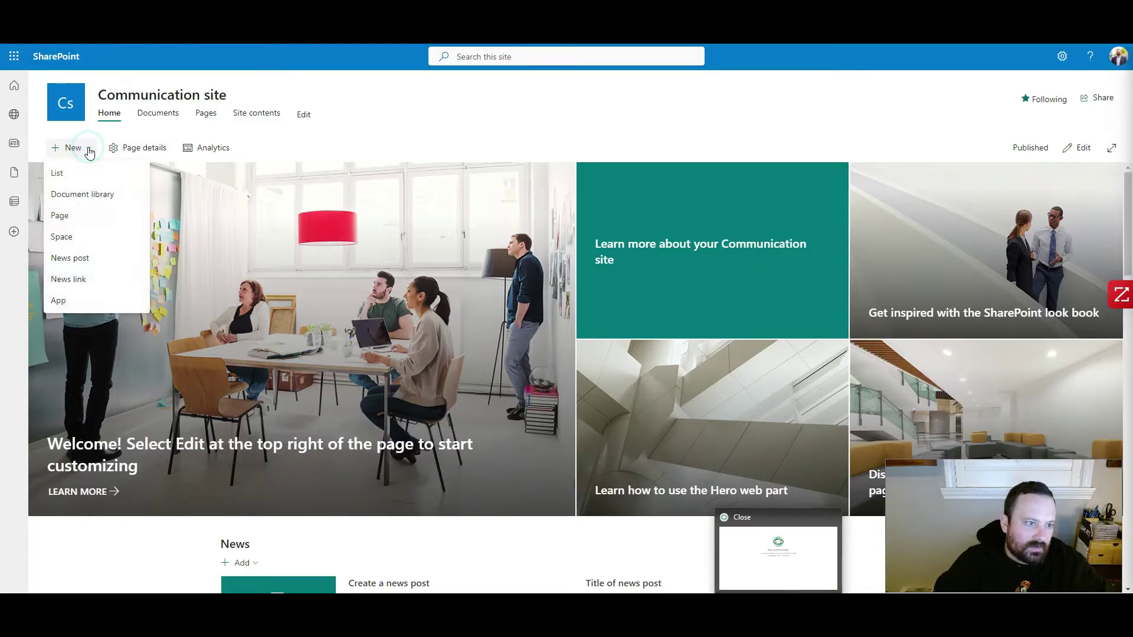
{"action": "left_click", "coordinate": [62, 173]}
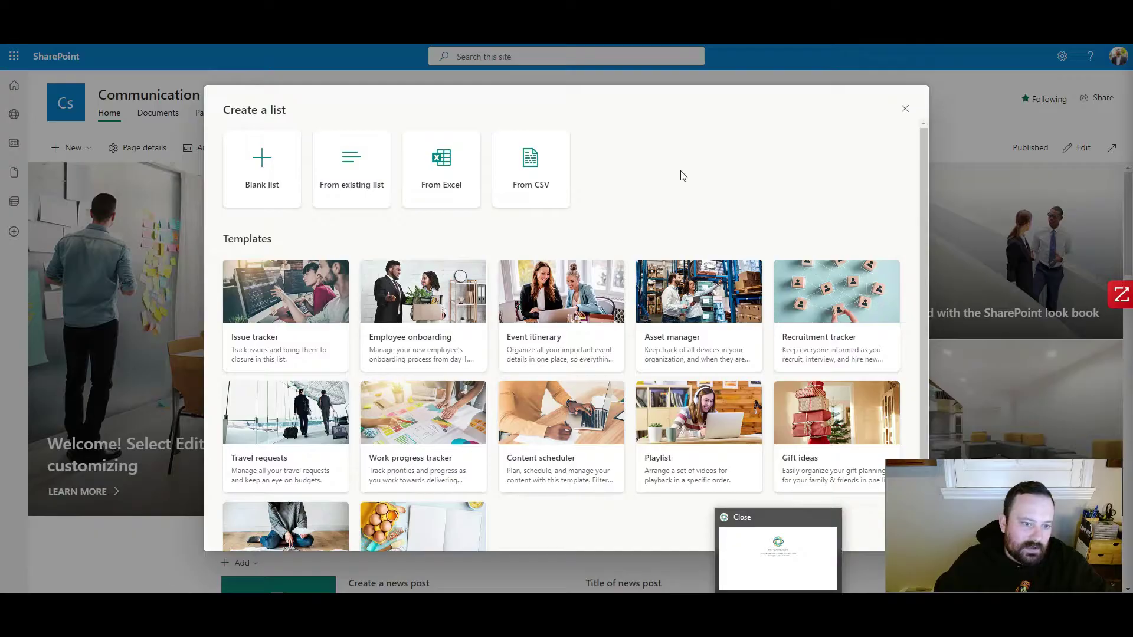
{"action": "scroll", "coordinate": [676, 236], "scroll_direction": "down", "scroll_amount": 1}
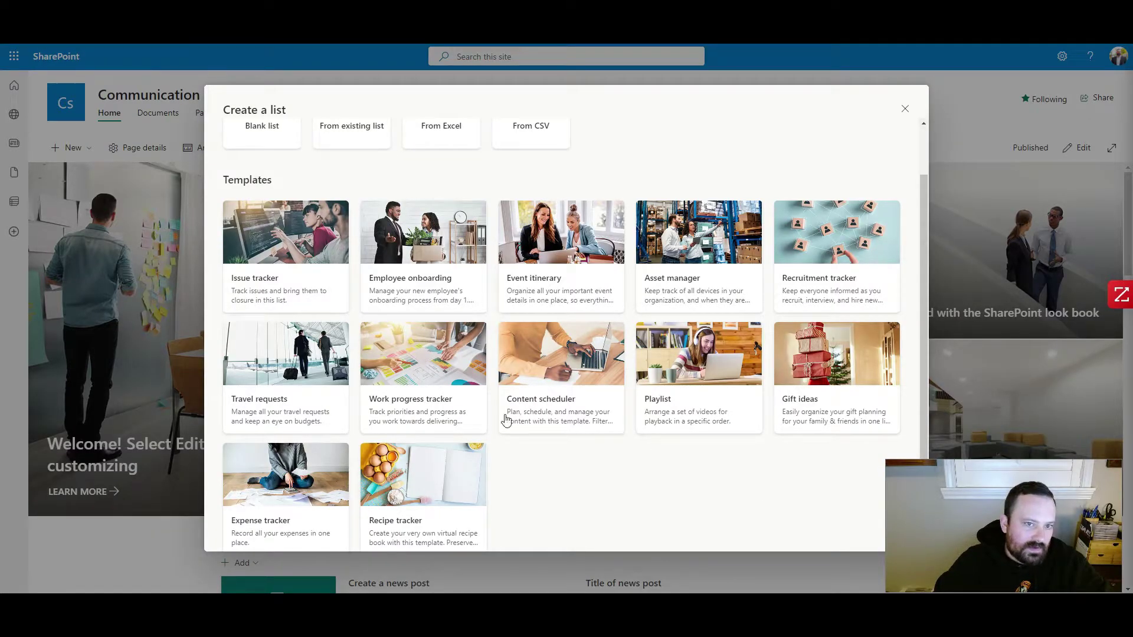
{"action": "scroll", "coordinate": [394, 172], "scroll_direction": "up", "scroll_amount": 1}
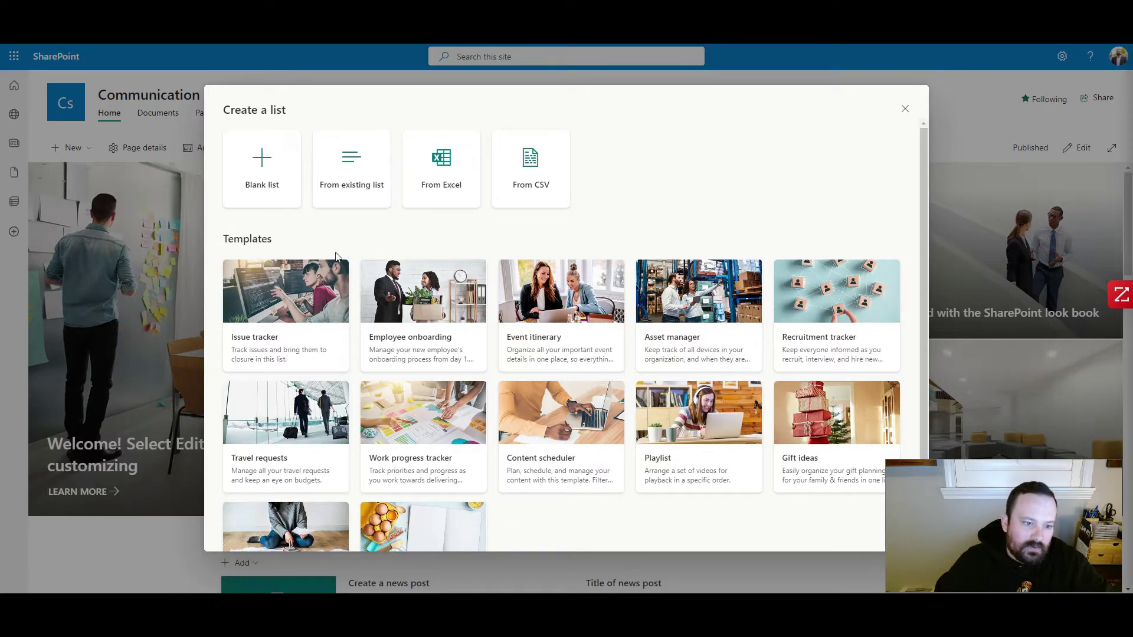
{"action": "left_click", "coordinate": [280, 290]}
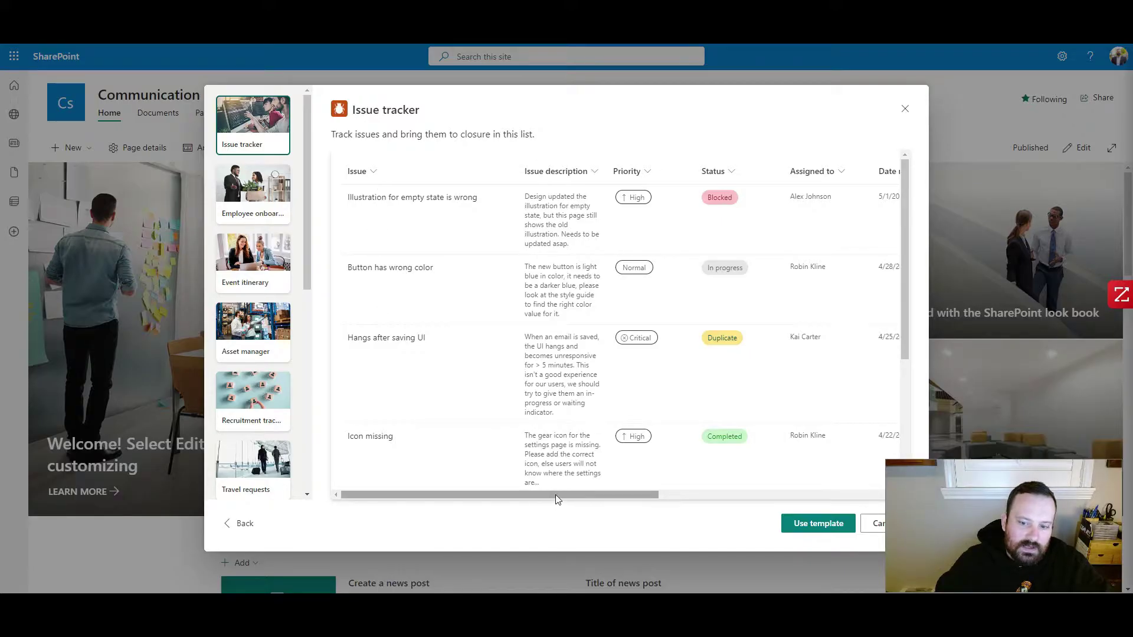
{"action": "left_click_drag", "start_coordinate": [555, 495], "coordinate": [491, 503]}
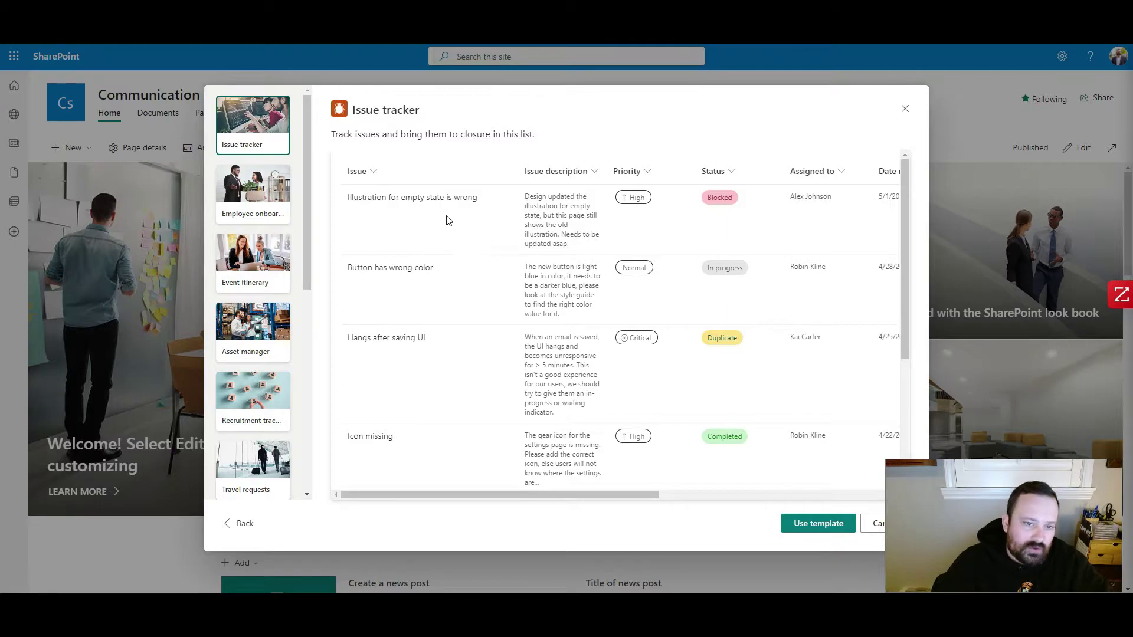
{"action": "left_click_drag", "start_coordinate": [582, 495], "coordinate": [726, 503]}
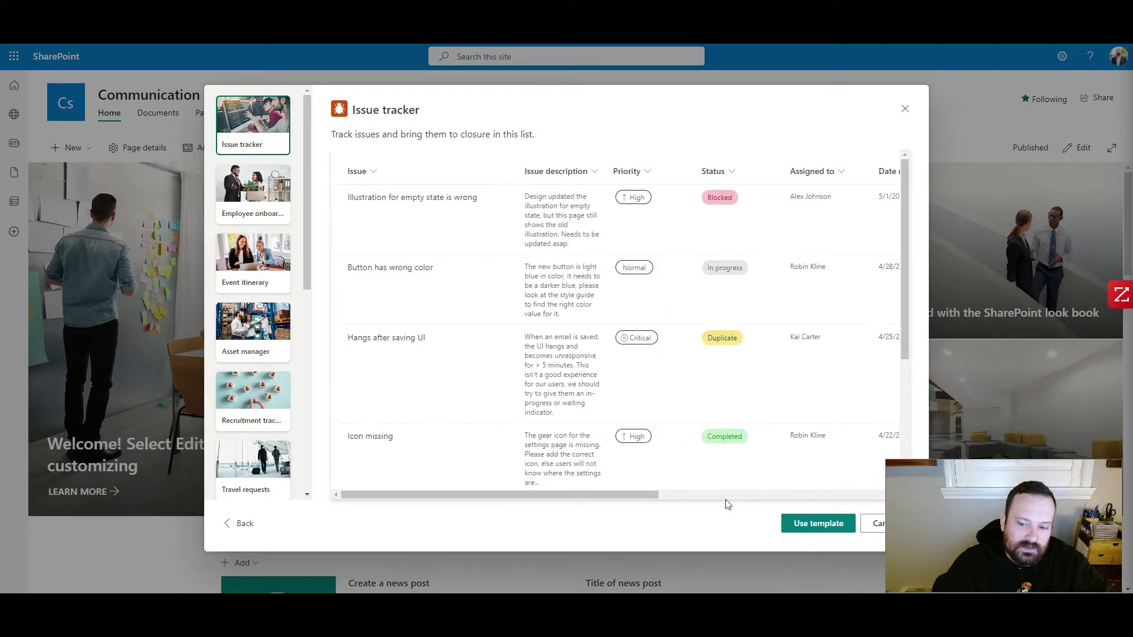
Step: Create the list from the Issue tracker template, keeping the name Issue tracker, a blank description and its display in site navigation
{"action": "left_click", "coordinate": [810, 522]}
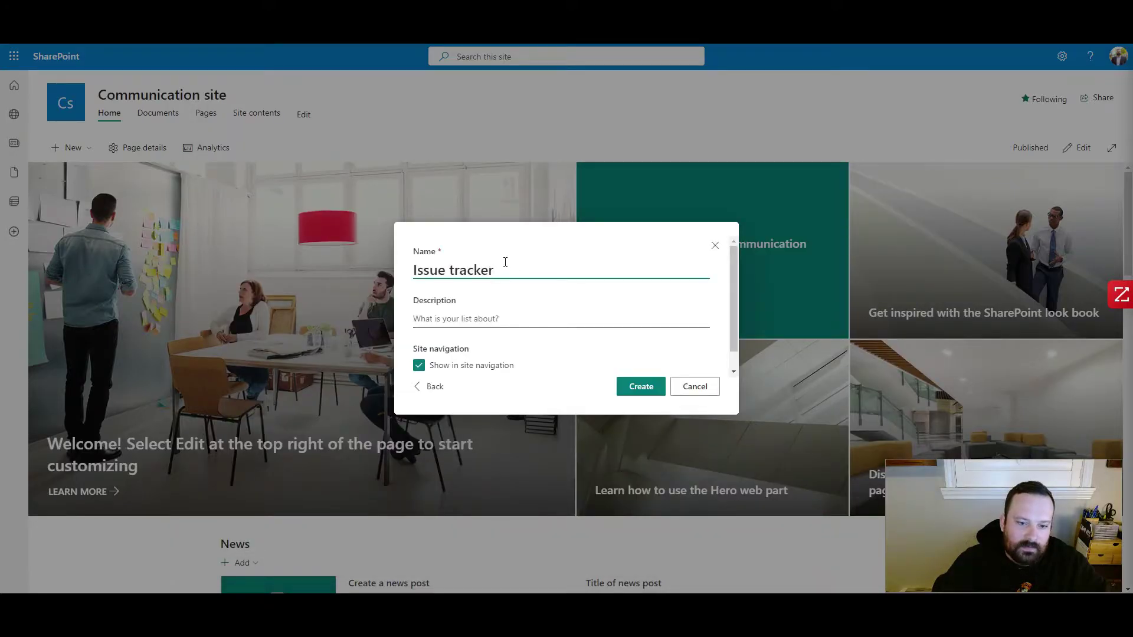
{"action": "left_click", "coordinate": [467, 319]}
{"action": "scroll", "coordinate": [501, 311], "scroll_direction": "down", "scroll_amount": 1}
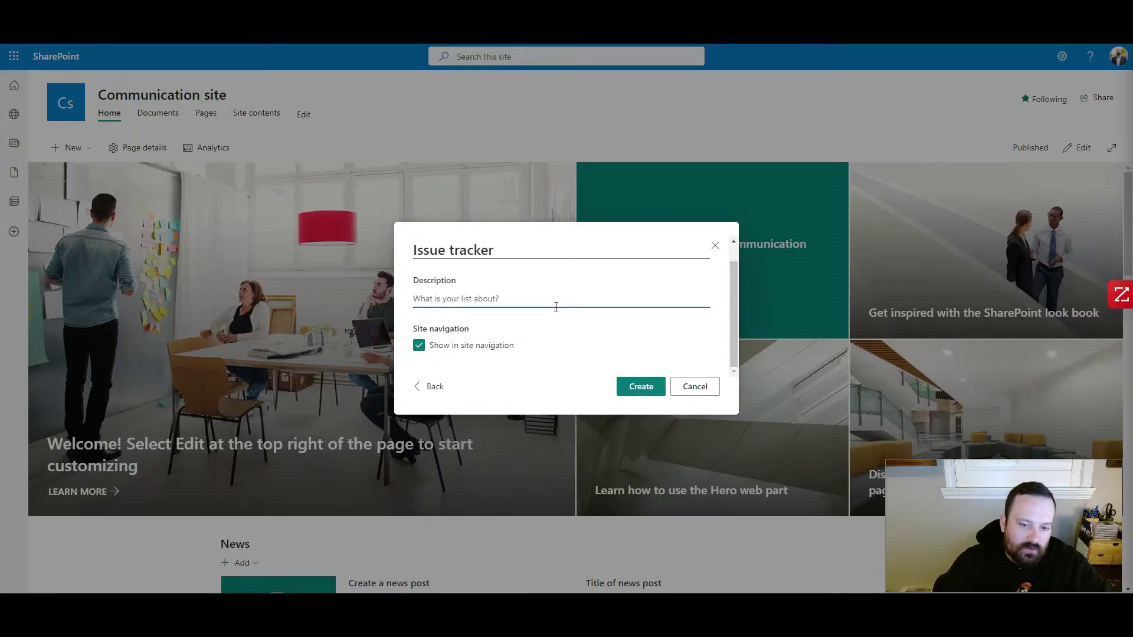
{"action": "left_click", "coordinate": [630, 385]}
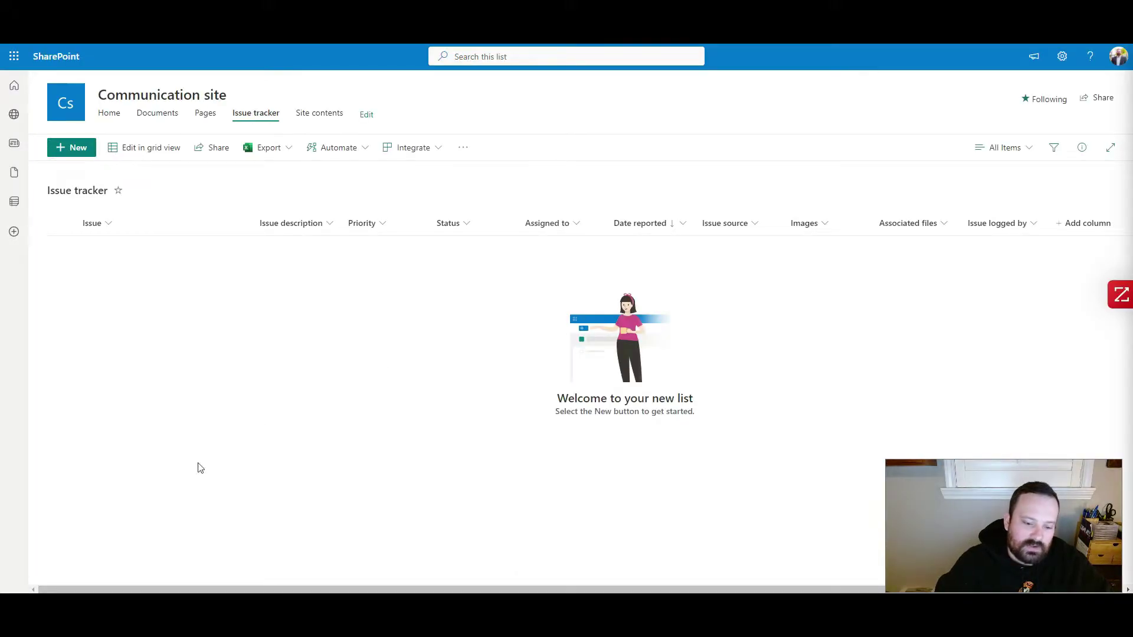
Step: Check the columns of the new Issue tracker list and narrow its Issue column
{"action": "left_click_drag", "start_coordinate": [248, 588], "coordinate": [728, 587]}
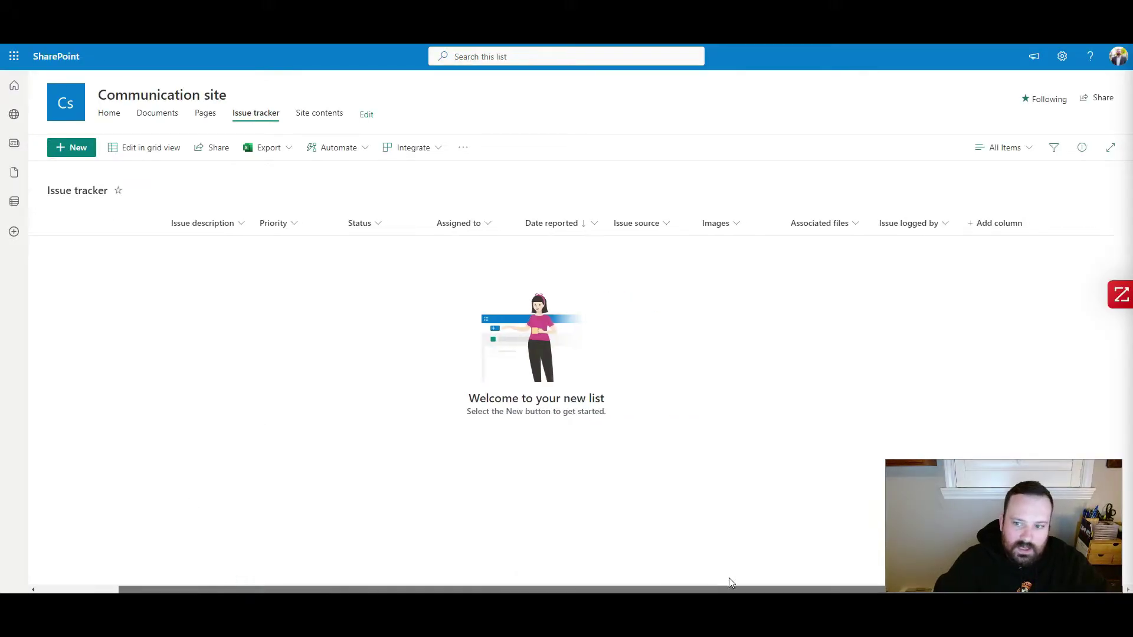
{"action": "scroll", "coordinate": [462, 561], "scroll_direction": "left", "scroll_amount": 3}
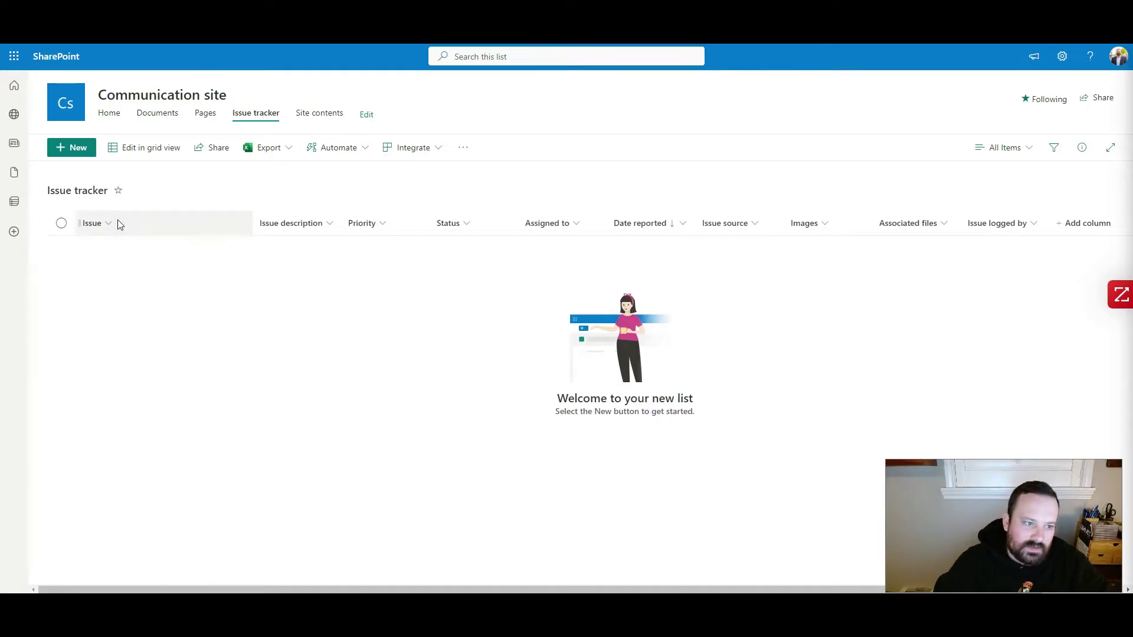
{"action": "left_click_drag", "start_coordinate": [252, 223], "coordinate": [193, 223]}
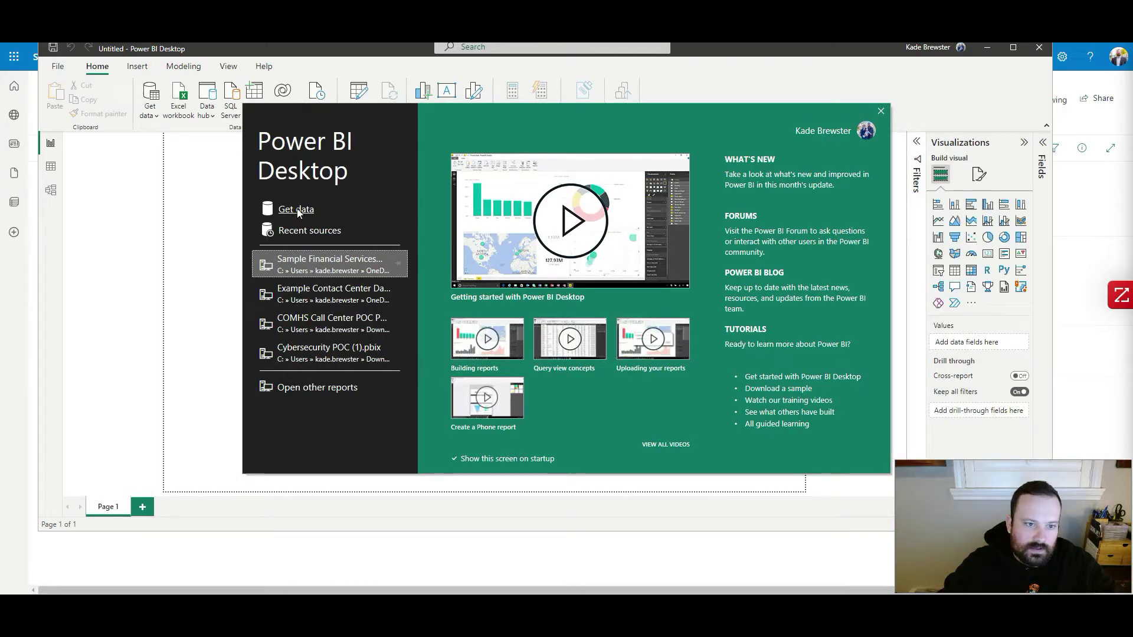
Step: In Power BI Desktop, search the data sources for "share" and connect to a SharePoint Online List
{"action": "left_click", "coordinate": [296, 210]}
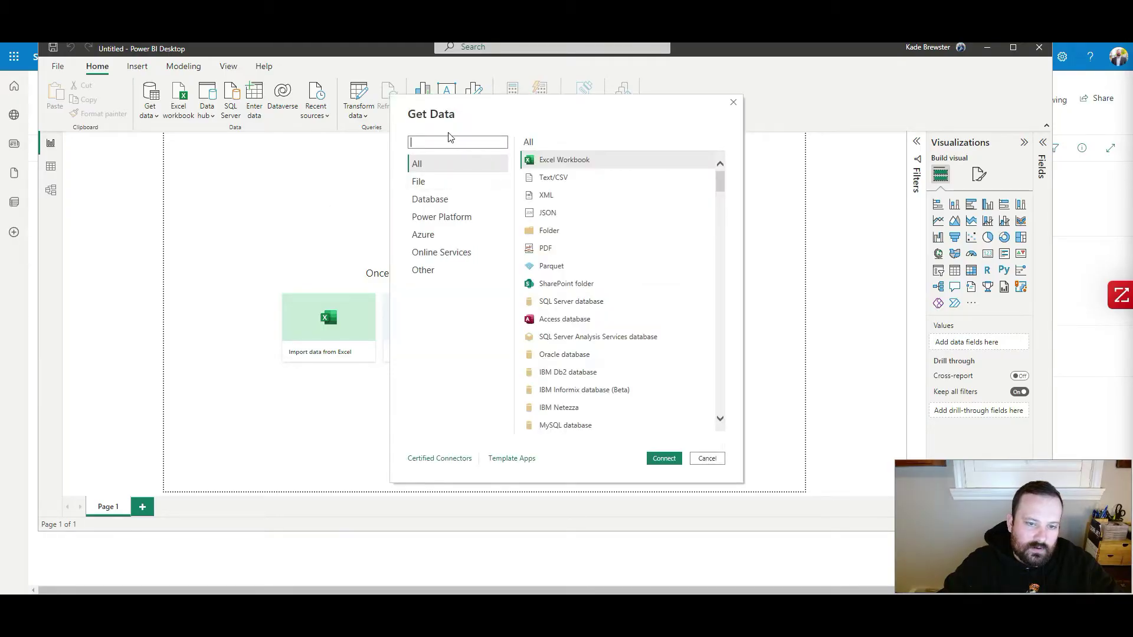
{"action": "left_click", "coordinate": [436, 143]}
{"action": "type", "text": "share"}
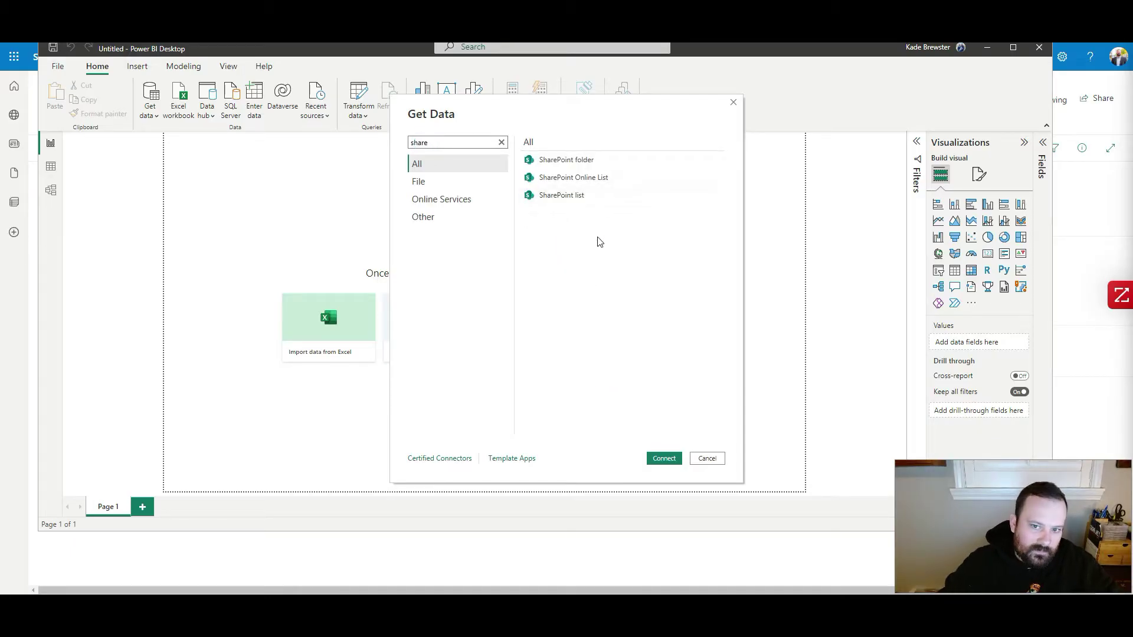
{"action": "left_click", "coordinate": [592, 177]}
{"action": "left_click", "coordinate": [663, 458]}
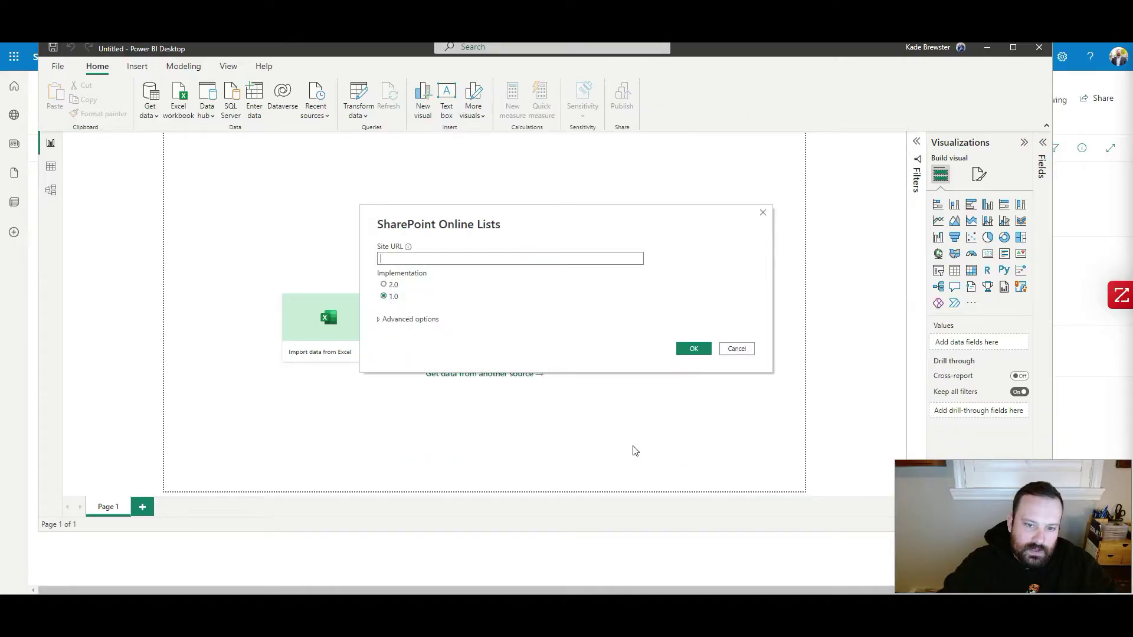
Step: Expand the connector's advanced options and paste the Issue tracker list's address from SharePoint as the site URL
{"action": "left_click", "coordinate": [380, 319]}
{"action": "left_click", "coordinate": [425, 341]}
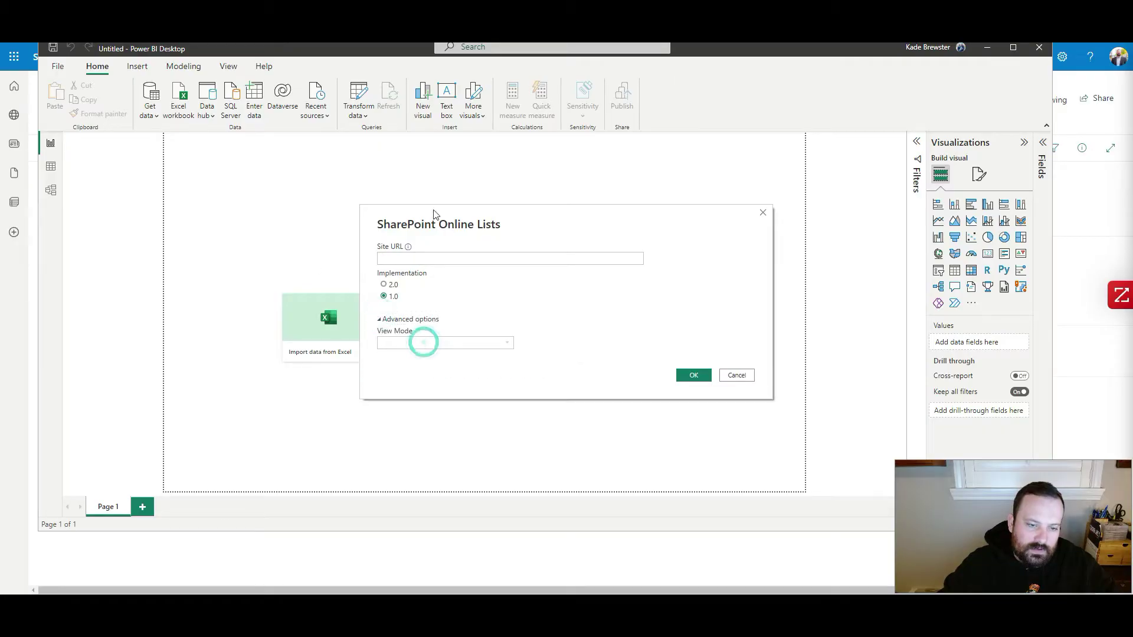
{"action": "key", "text": "alt+Tab"}
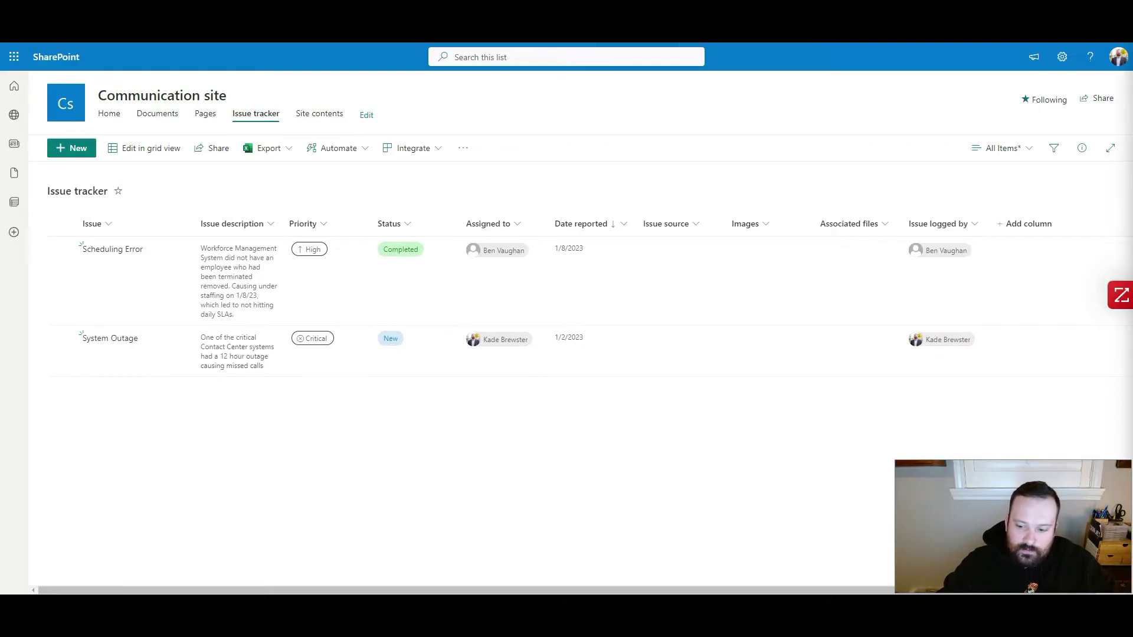
{"action": "key", "text": "alt+Tab"}
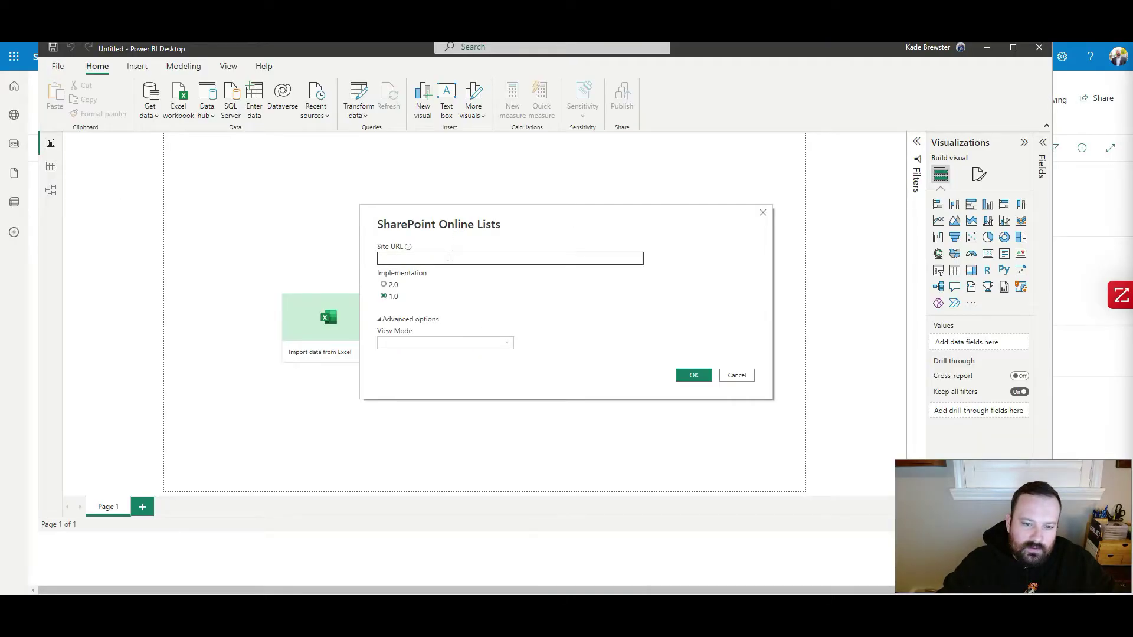
{"action": "left_click", "coordinate": [450, 258]}
{"action": "key", "text": "ctrl+v"}
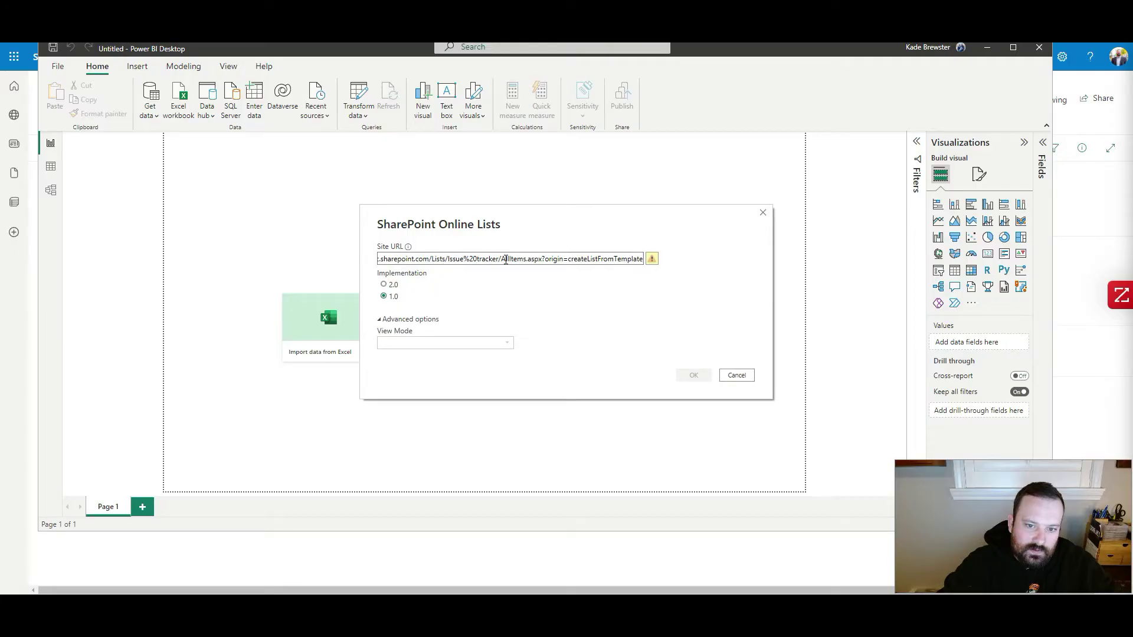
{"action": "left_click_drag", "start_coordinate": [431, 258], "coordinate": [894, 323]}
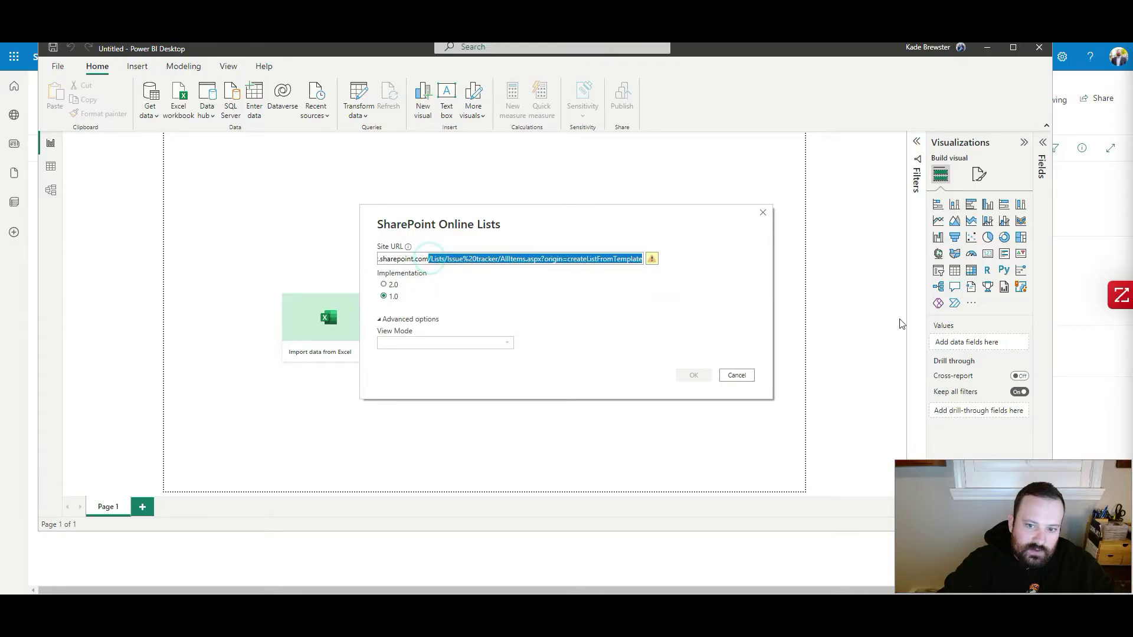
{"action": "key", "text": "BackSpace"}
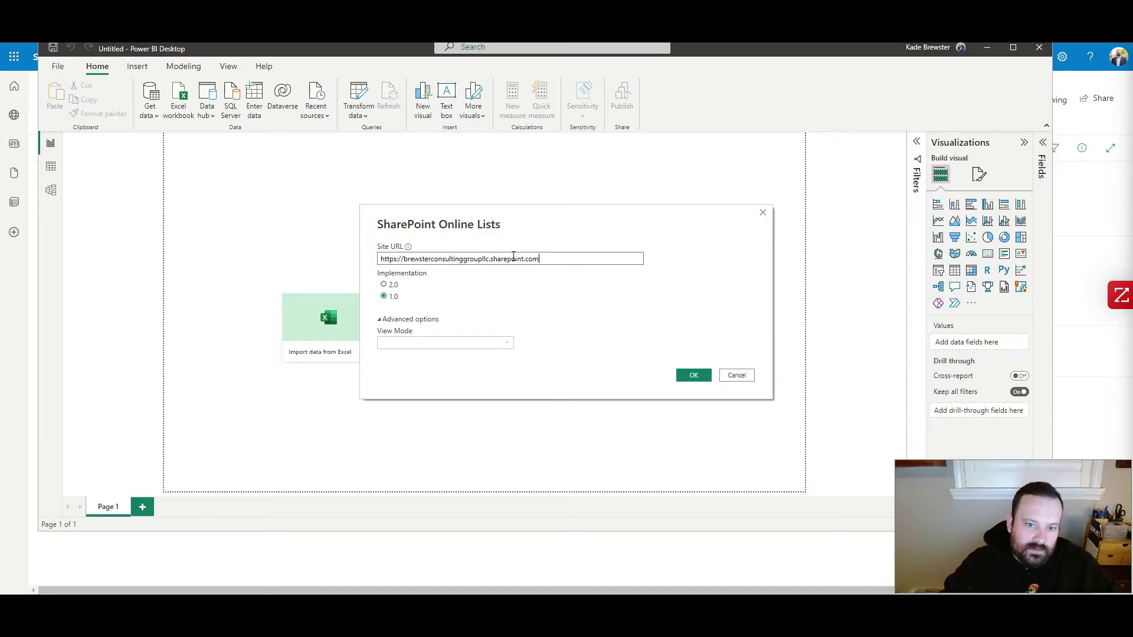
{"action": "left_click", "coordinate": [699, 381]}
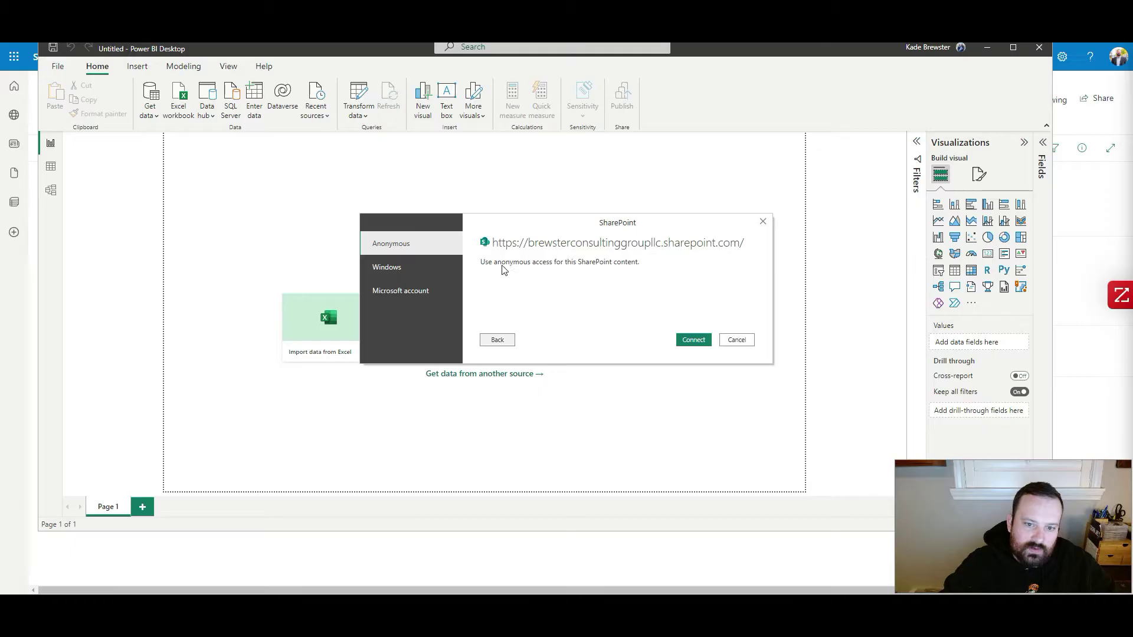
Step: Choose Microsoft account authentication, sign in with the existing work account and connect to the SharePoint site
{"action": "left_click", "coordinate": [396, 265]}
{"action": "left_click", "coordinate": [393, 289]}
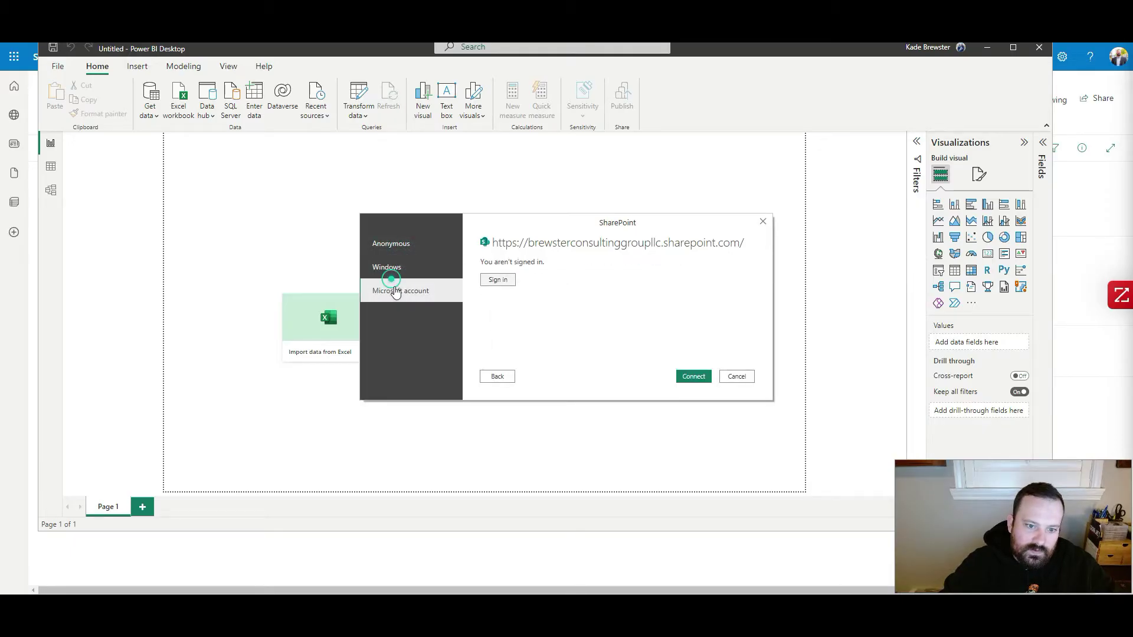
{"action": "left_click", "coordinate": [498, 279]}
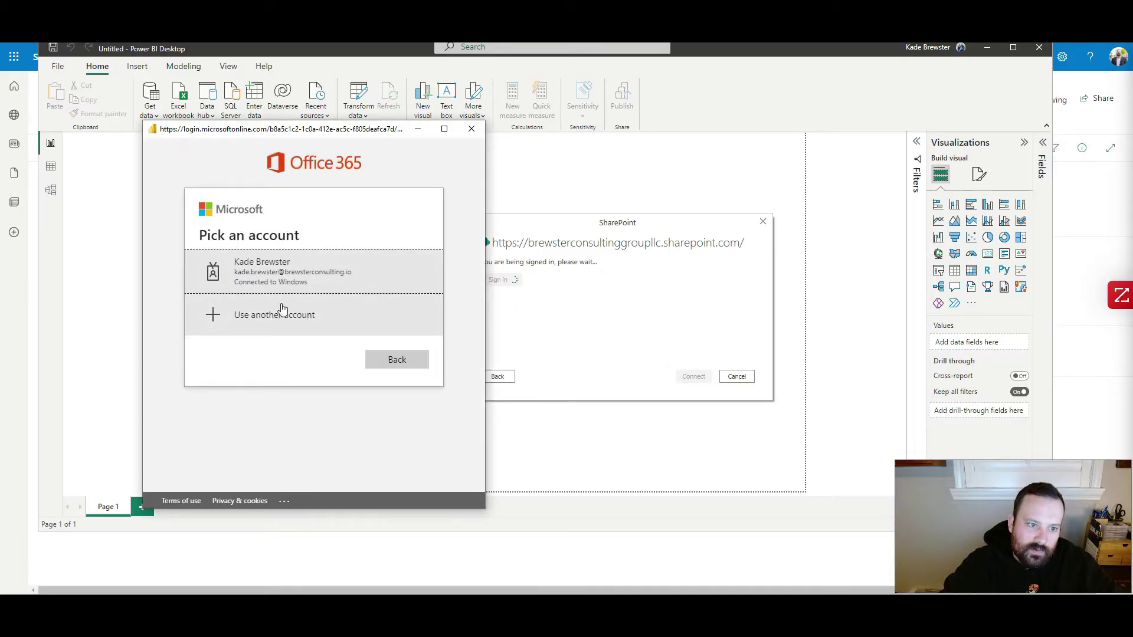
{"action": "left_click", "coordinate": [278, 271]}
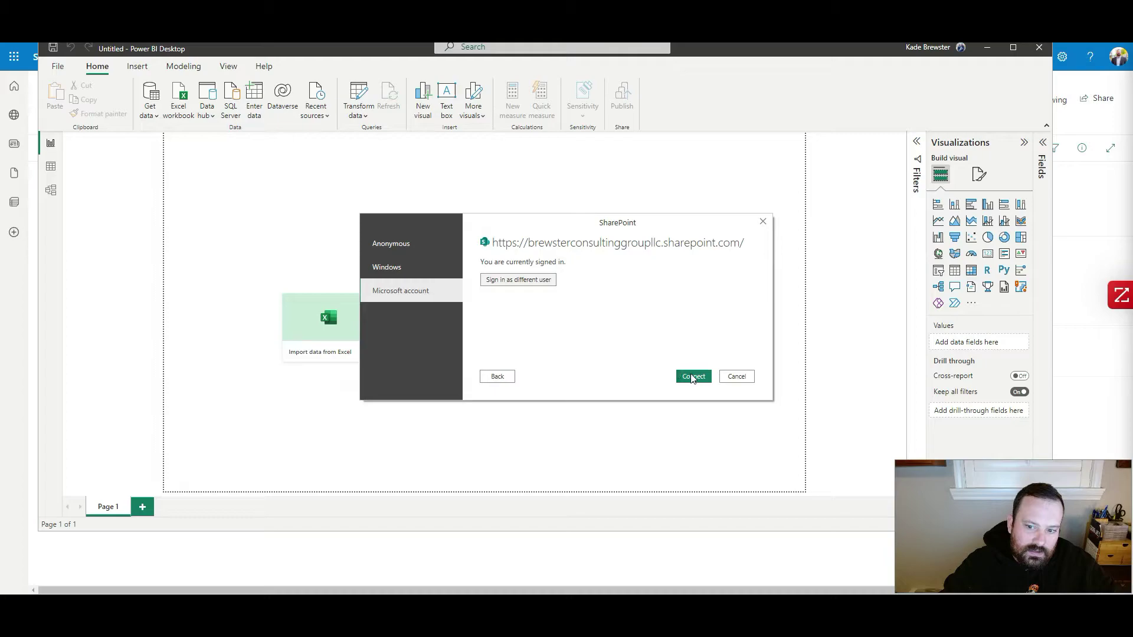
{"action": "left_click", "coordinate": [692, 378]}
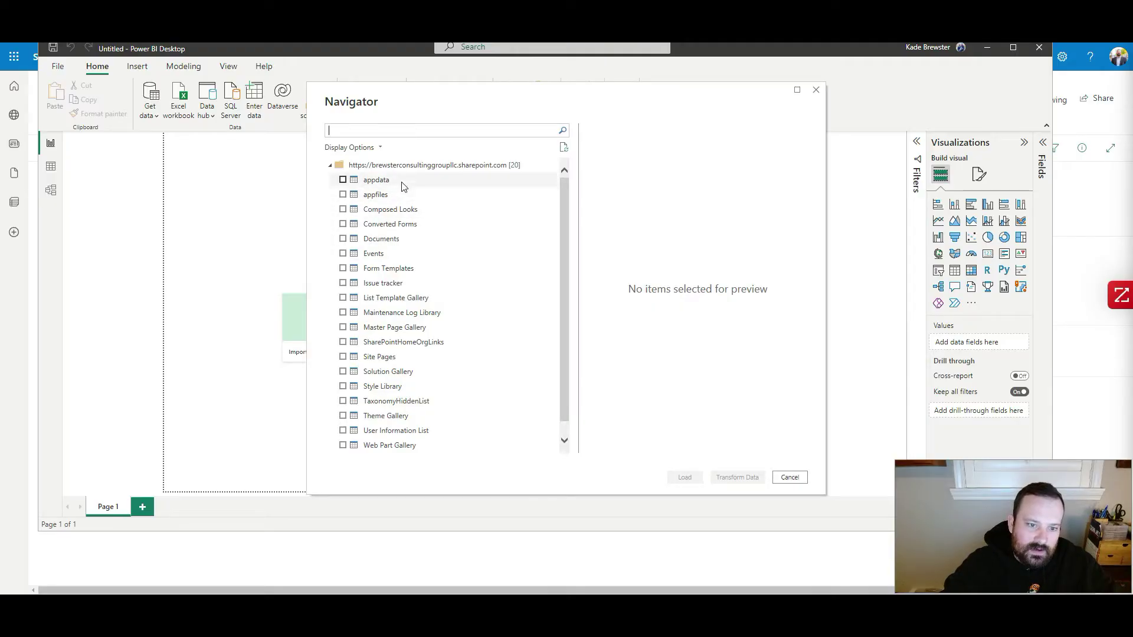
Step: Select the Issue tracker table in the Navigator and open it for transformation in Power Query Editor
{"action": "scroll", "coordinate": [425, 272], "scroll_direction": "down", "scroll_amount": 1}
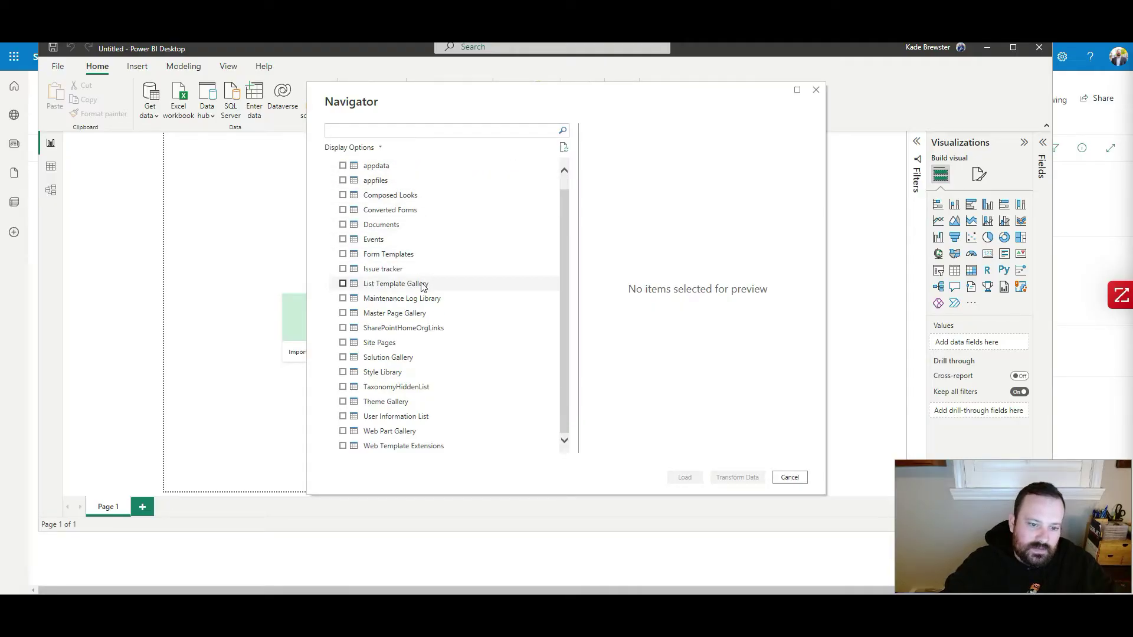
{"action": "left_click", "coordinate": [371, 270]}
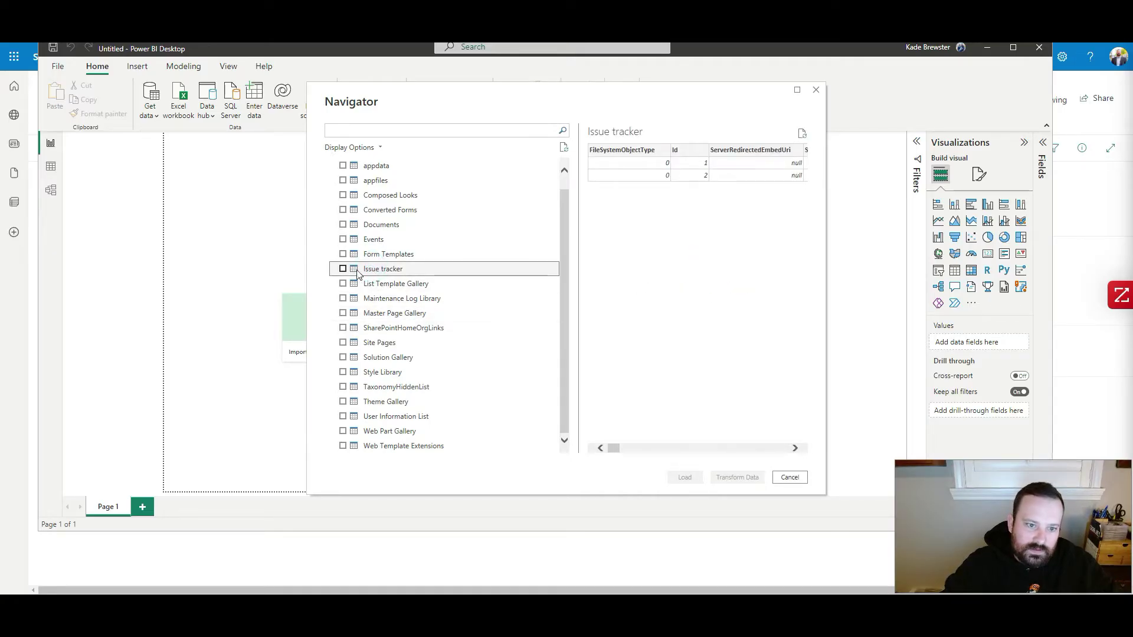
{"action": "left_click", "coordinate": [344, 269]}
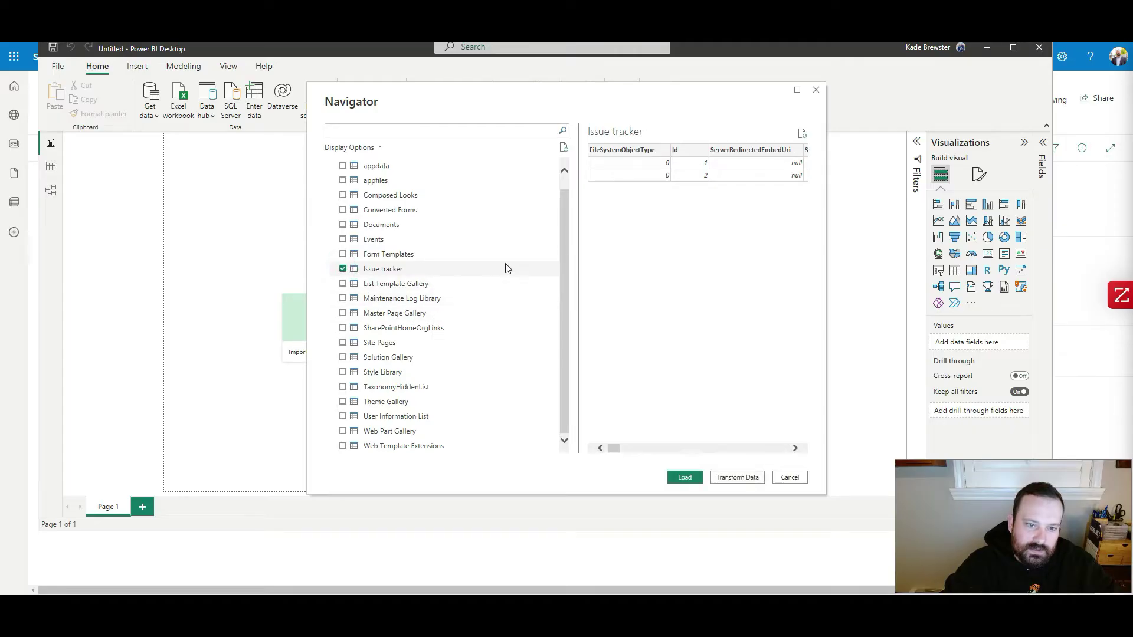
{"action": "mouse_move", "coordinate": [565, 226]}
{"action": "left_mouse_down"}
{"action": "mouse_move", "coordinate": [567, 193]}
{"action": "mouse_move", "coordinate": [558, 245]}
{"action": "left_mouse_up"}
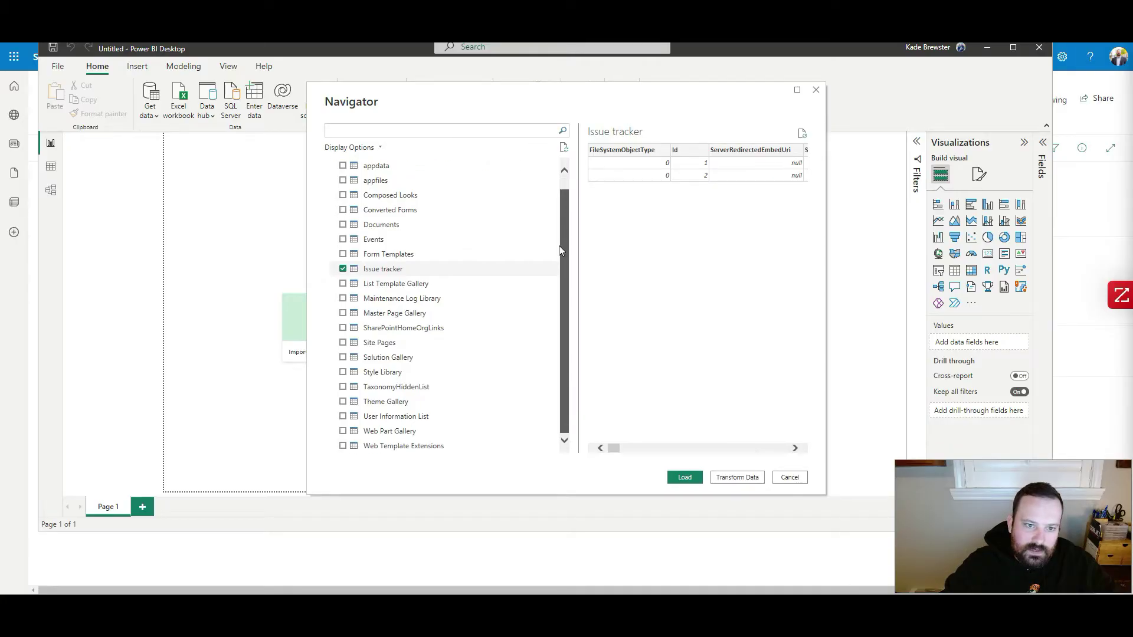
{"action": "left_click_drag", "start_coordinate": [559, 246], "coordinate": [557, 205]}
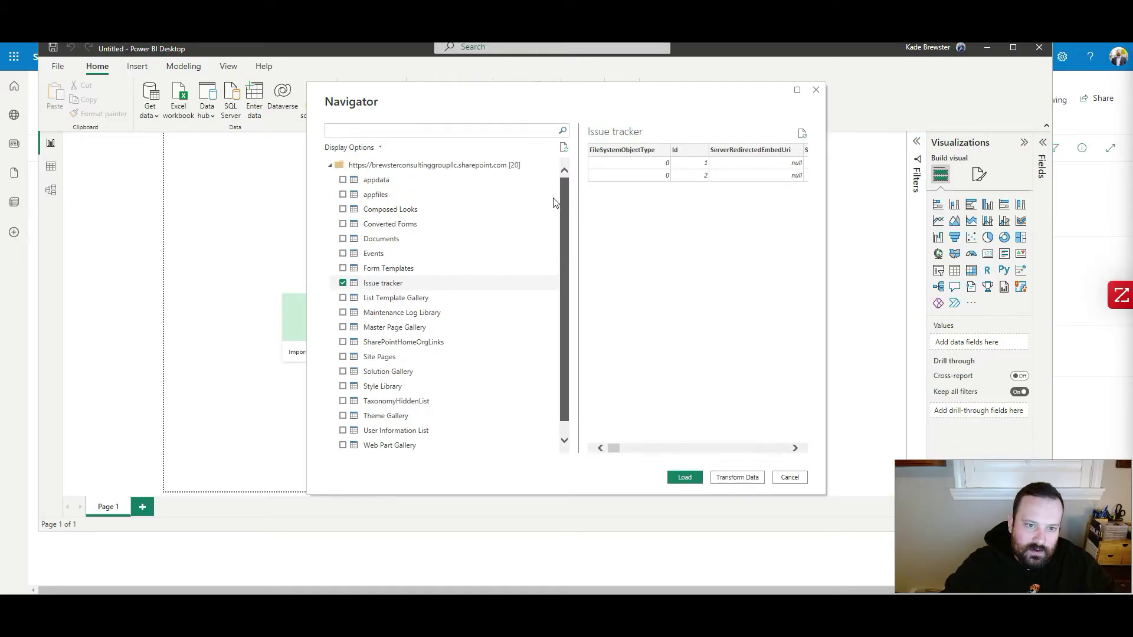
{"action": "left_click", "coordinate": [736, 479]}
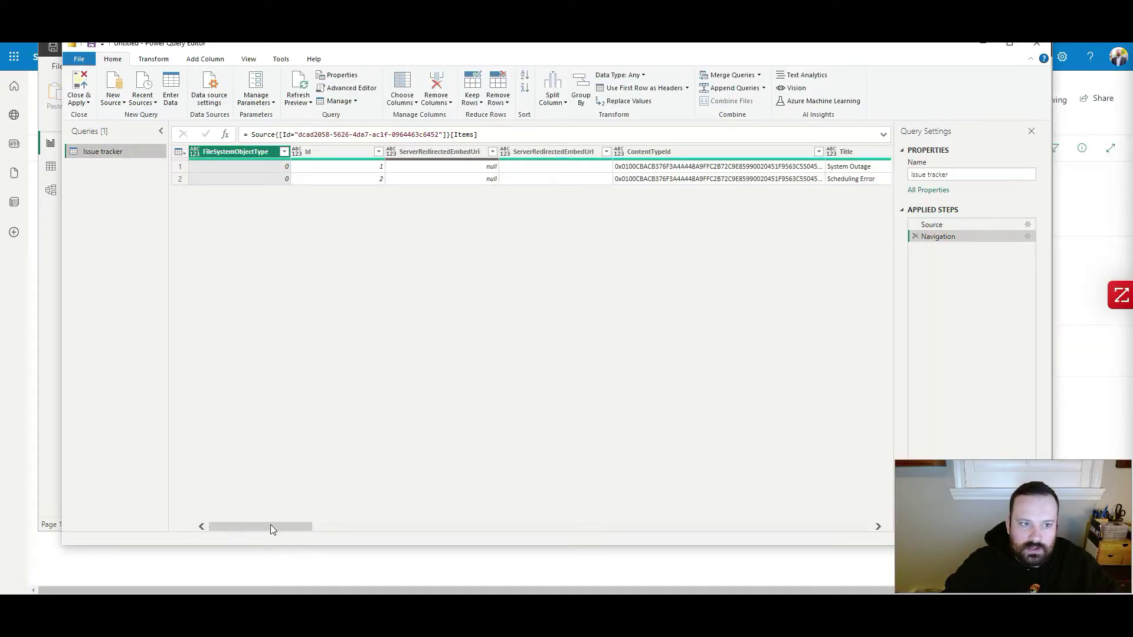
Step: Examine the Issue tracker query's columns and the System Outage record's description, and select the FileSystemObjectType column
{"action": "left_click_drag", "start_coordinate": [270, 525], "coordinate": [384, 540]}
{"action": "left_click", "coordinate": [358, 168]}
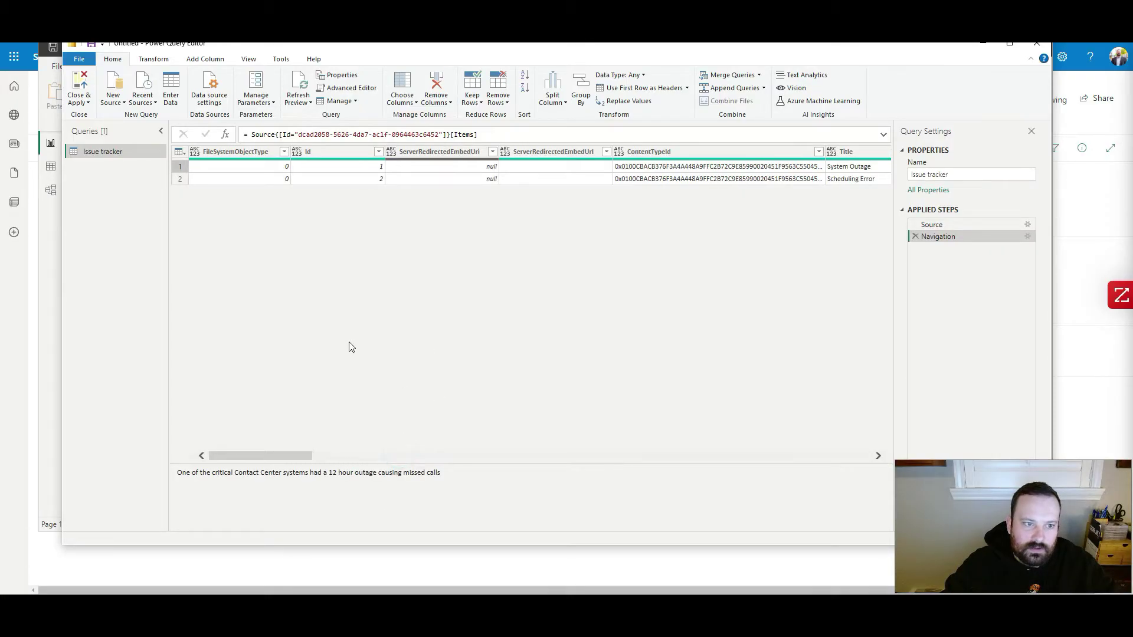
{"action": "left_click", "coordinate": [250, 154]}
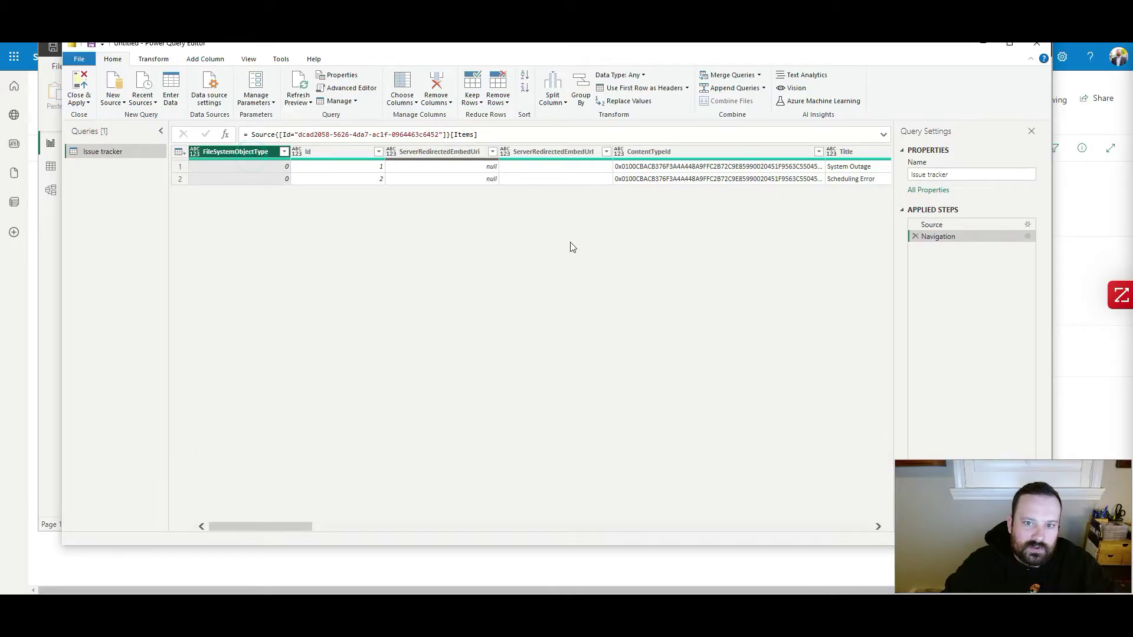
Step: Remove the columns from FileSystemObjectType through ContentTypeId, plus Attachments and ComplianceAssetId, from the Issue tracker query
{"action": "left_click", "coordinate": [777, 152], "text": "shift"}
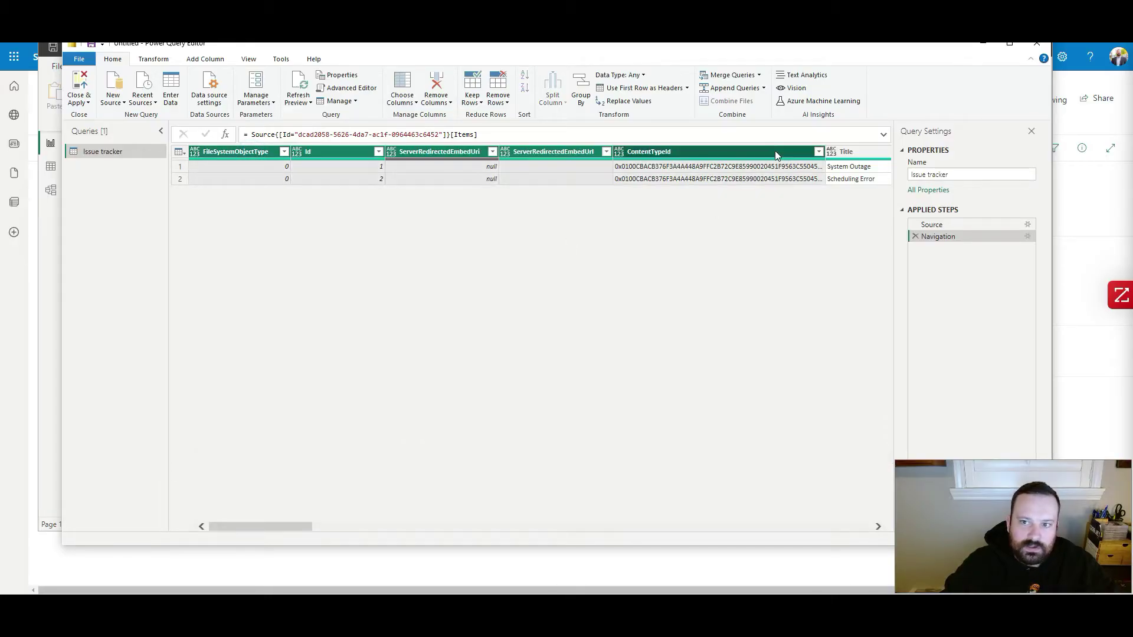
{"action": "left_click", "coordinate": [437, 83]}
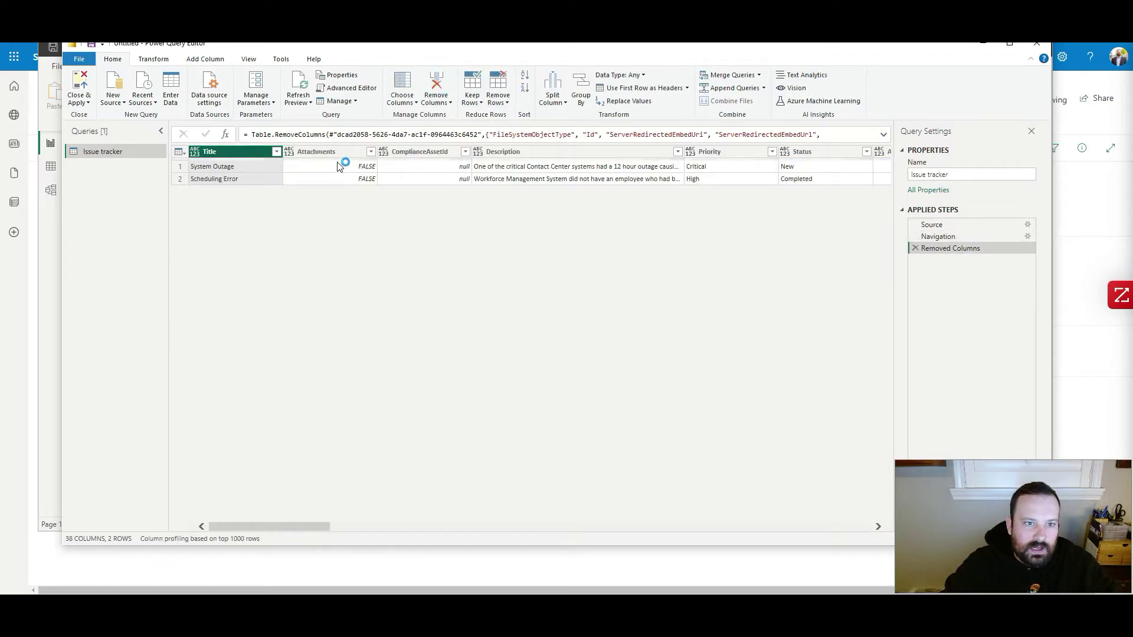
{"action": "left_click", "coordinate": [335, 154]}
{"action": "left_click", "coordinate": [423, 151], "text": "ctrl"}
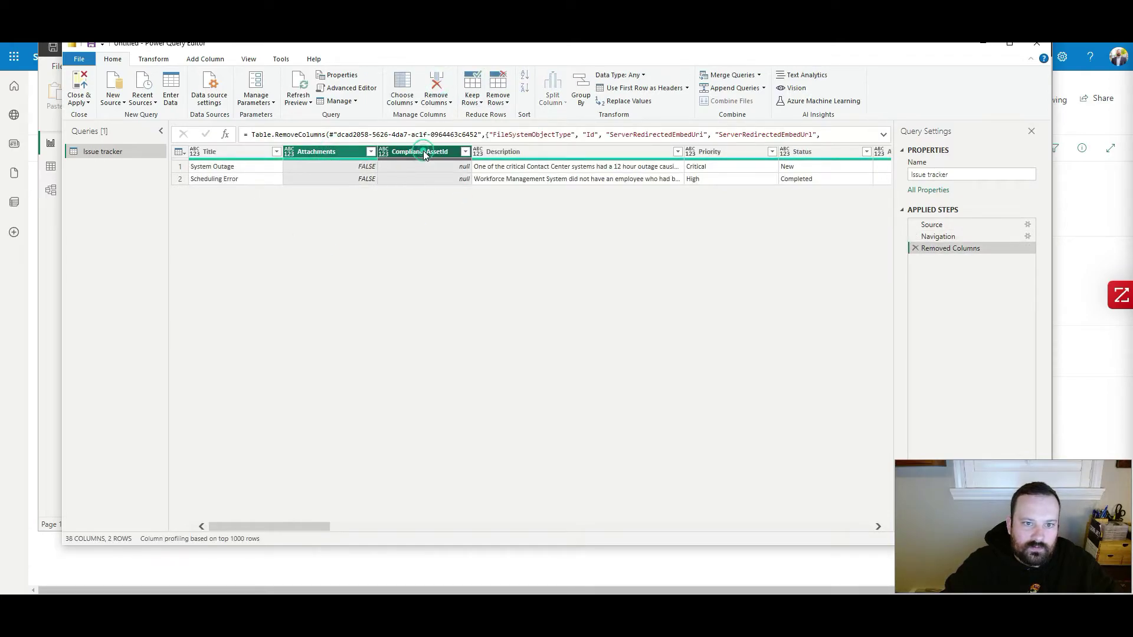
{"action": "left_click", "coordinate": [437, 83]}
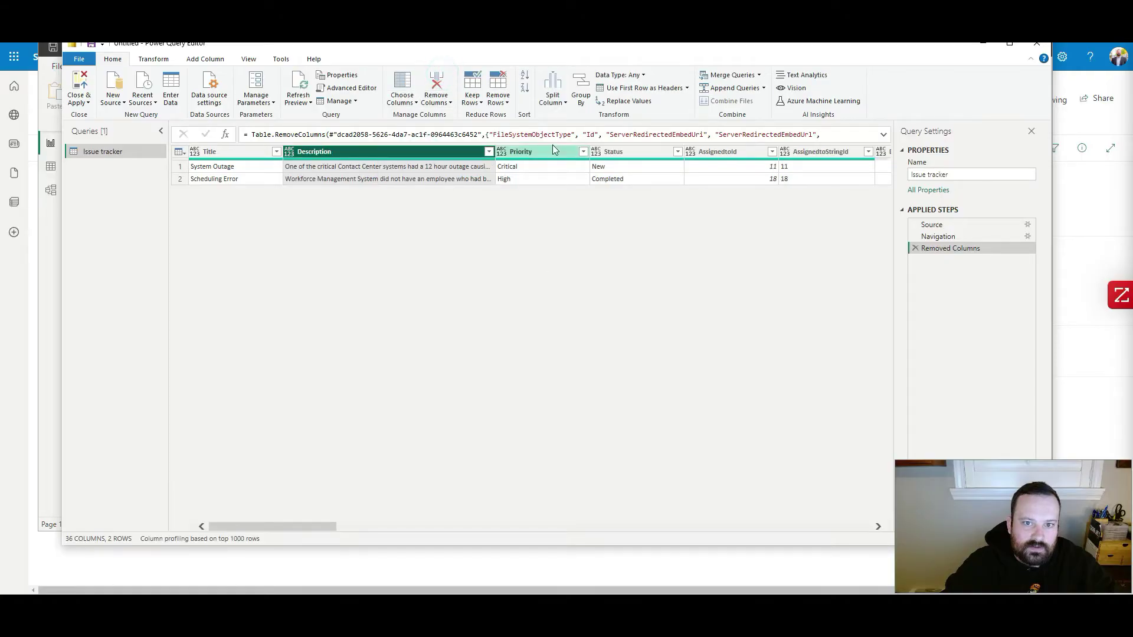
Step: Remove the AssignedtoId and AssignedtoStringId columns from the query
{"action": "left_click_drag", "start_coordinate": [313, 526], "coordinate": [384, 532]}
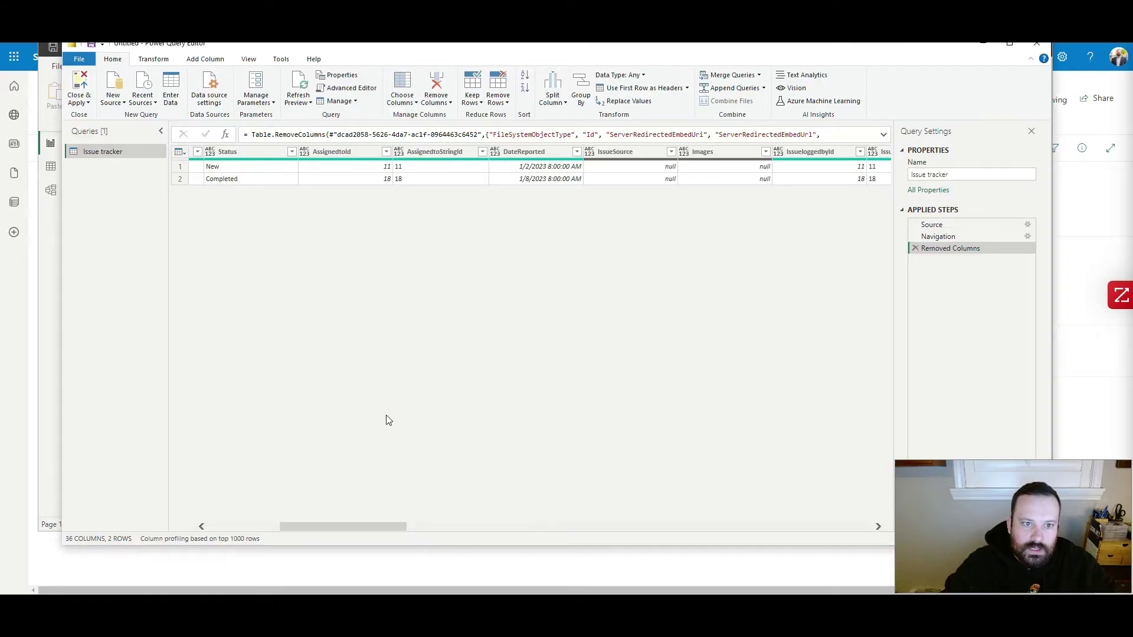
{"action": "left_click", "coordinate": [360, 152]}
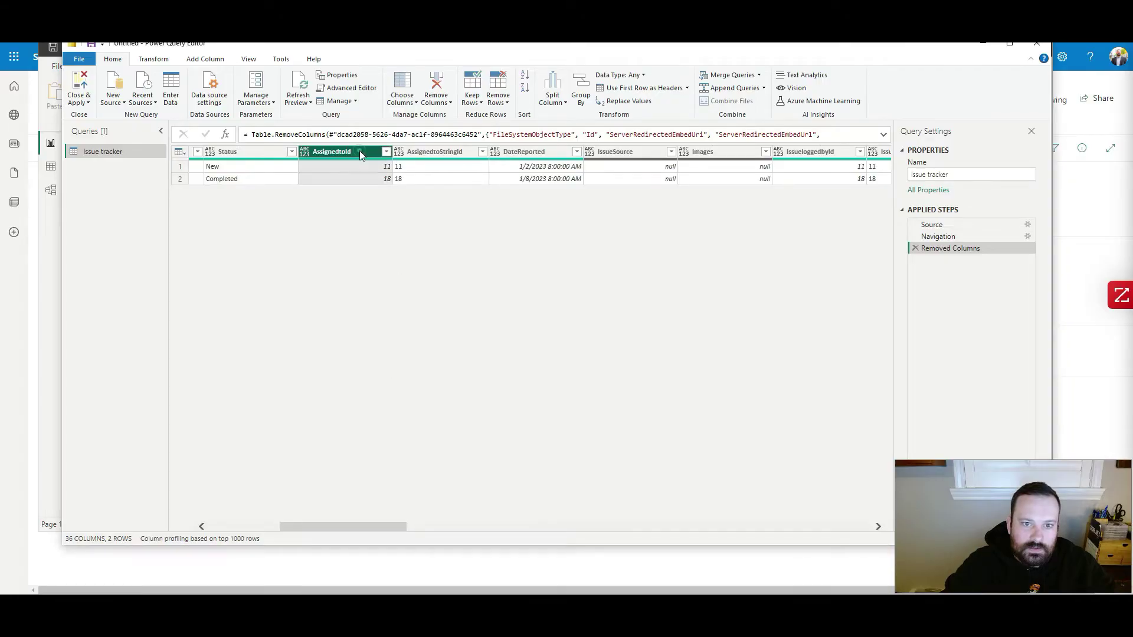
{"action": "left_click", "coordinate": [435, 152], "text": "ctrl"}
{"action": "left_click", "coordinate": [436, 86]}
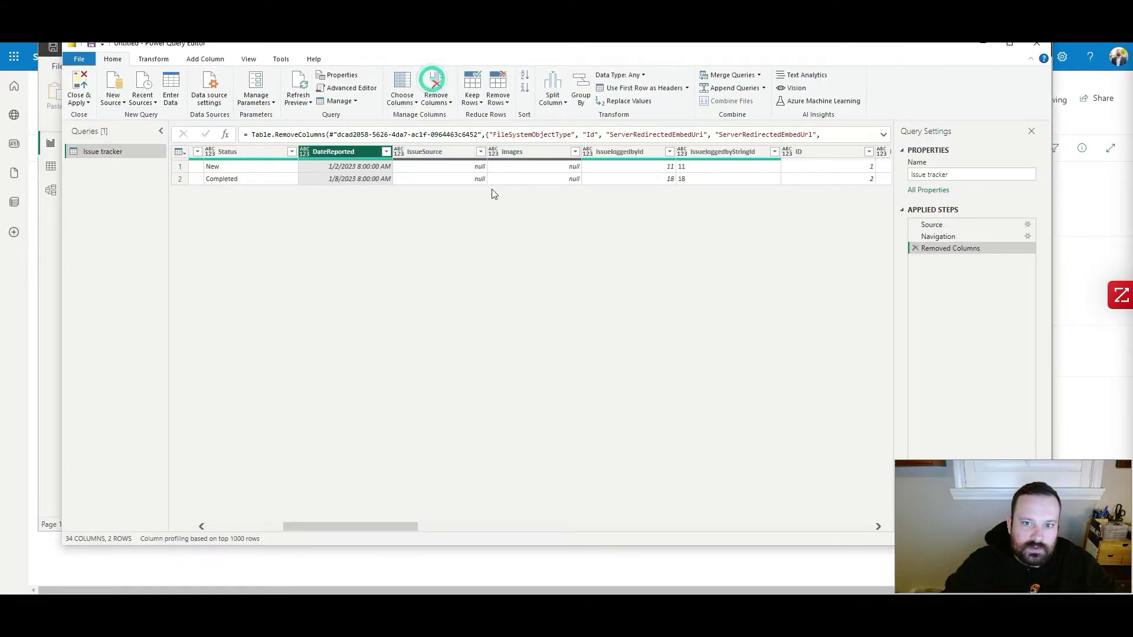
Step: Remove the IssueSource, Images, IssueloggedbyId, IssueloggedbyStringId and ID columns
{"action": "left_click", "coordinate": [440, 153]}
{"action": "left_click", "coordinate": [538, 152], "text": "ctrl"}
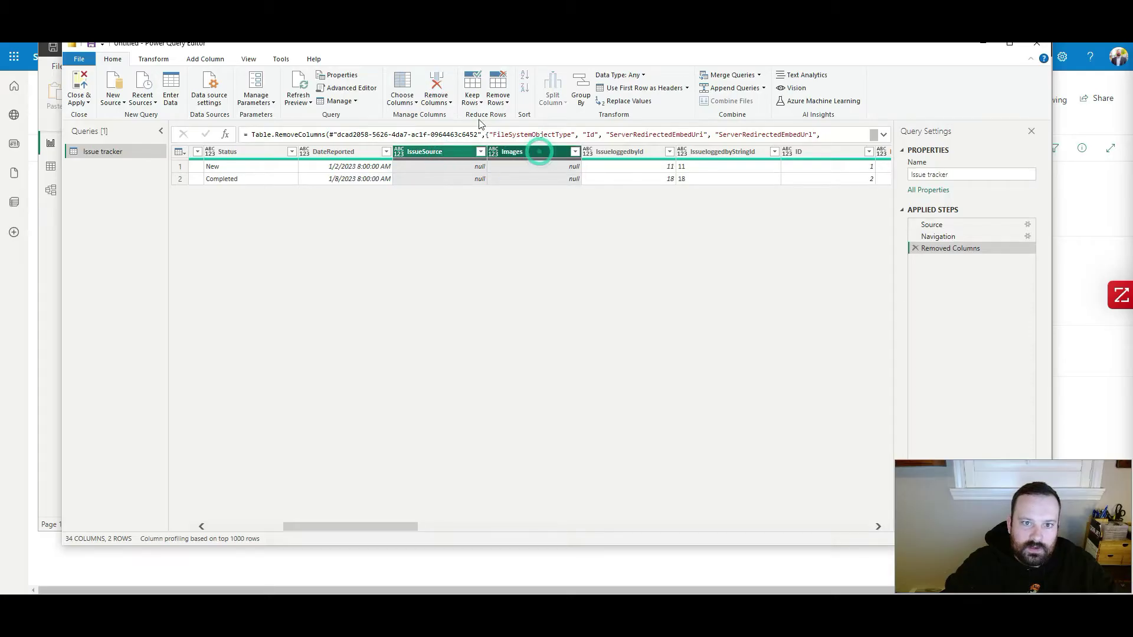
{"action": "left_click", "coordinate": [436, 85]}
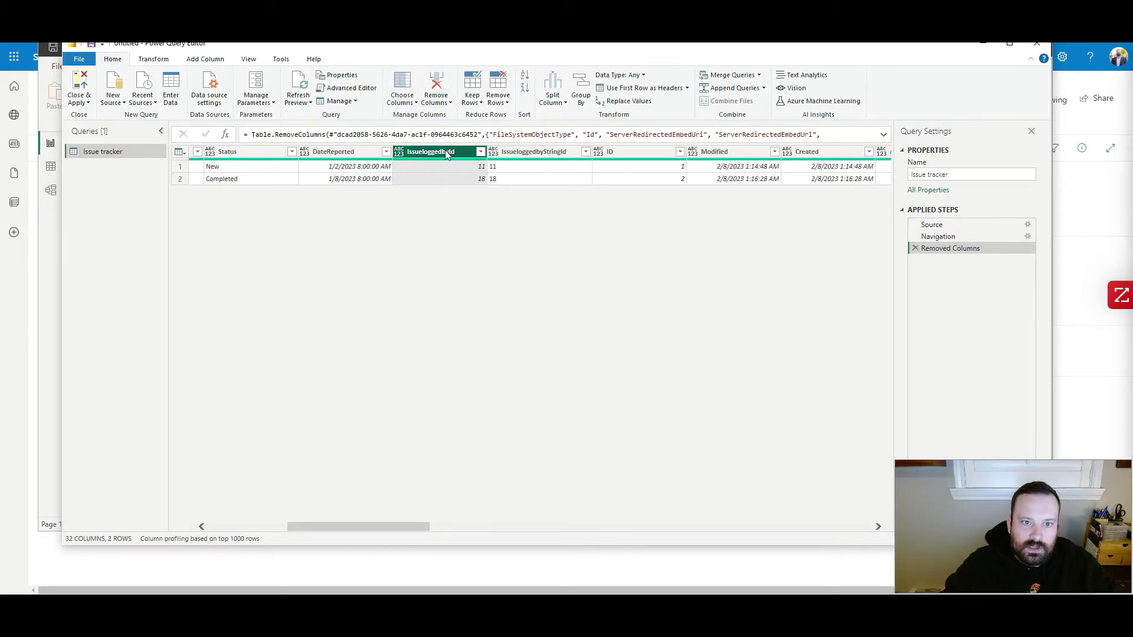
{"action": "left_click", "coordinate": [632, 151], "text": "shift"}
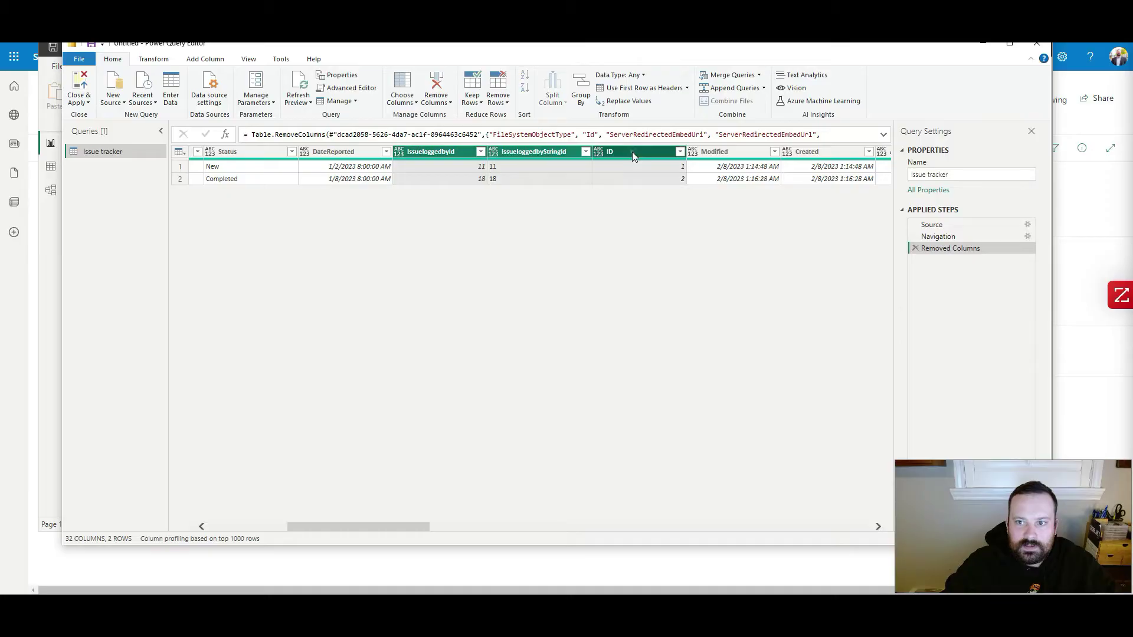
{"action": "left_click", "coordinate": [442, 87]}
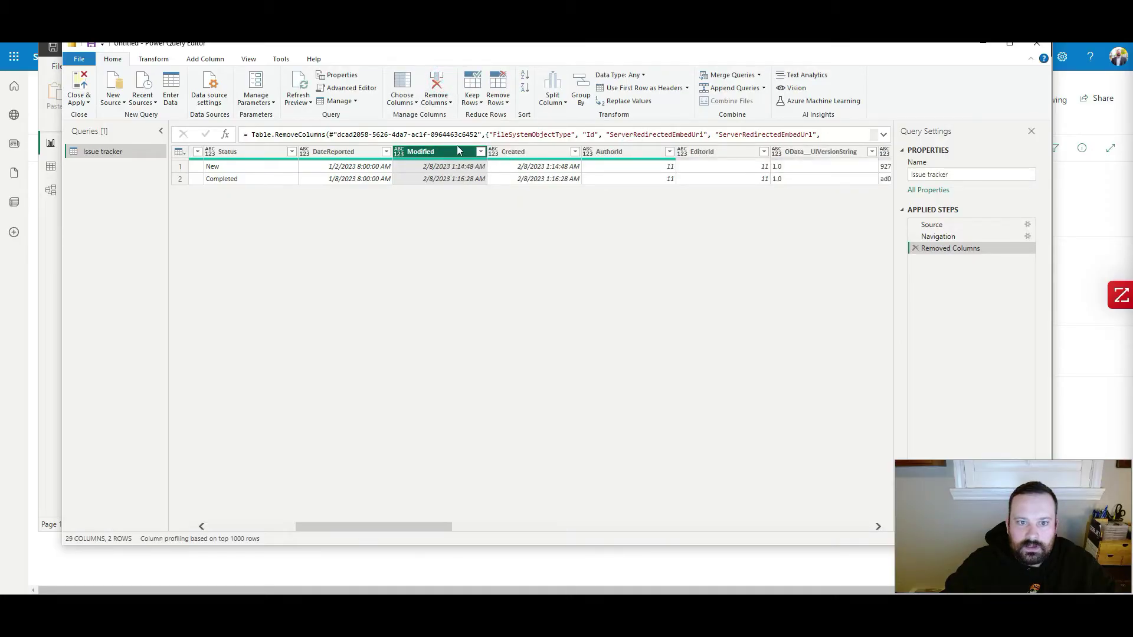
Step: Remove the AuthorId, EditorId, OData__UIVersionString and GUID columns, keeping Modified and Created
{"action": "left_click", "coordinate": [542, 152]}
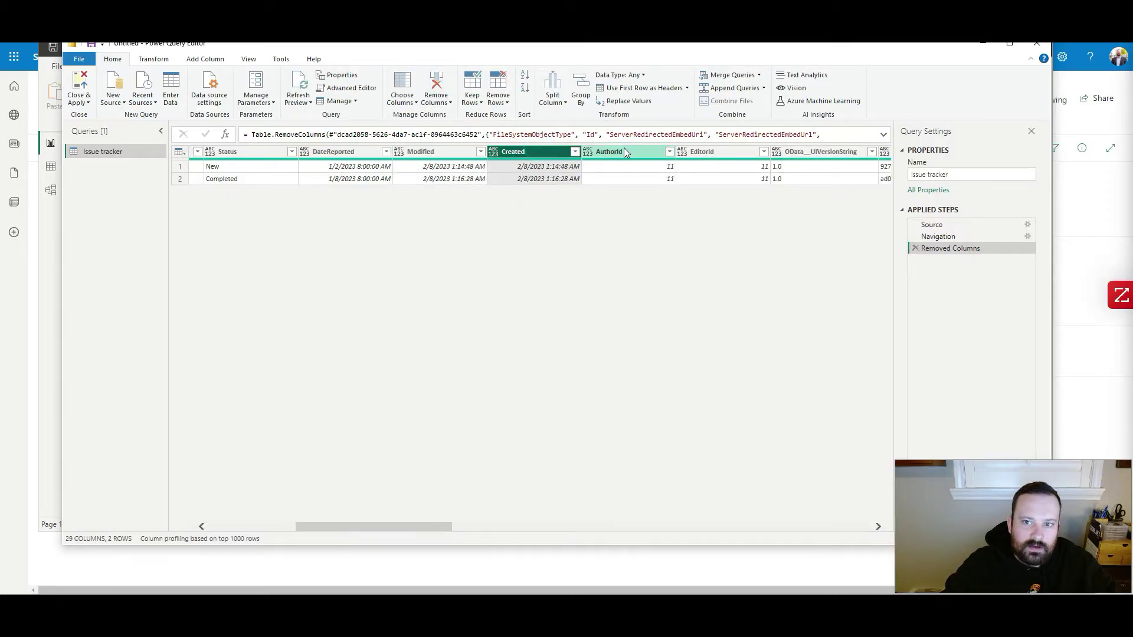
{"action": "left_click", "coordinate": [617, 152]}
{"action": "left_click", "coordinate": [812, 153], "text": "shift"}
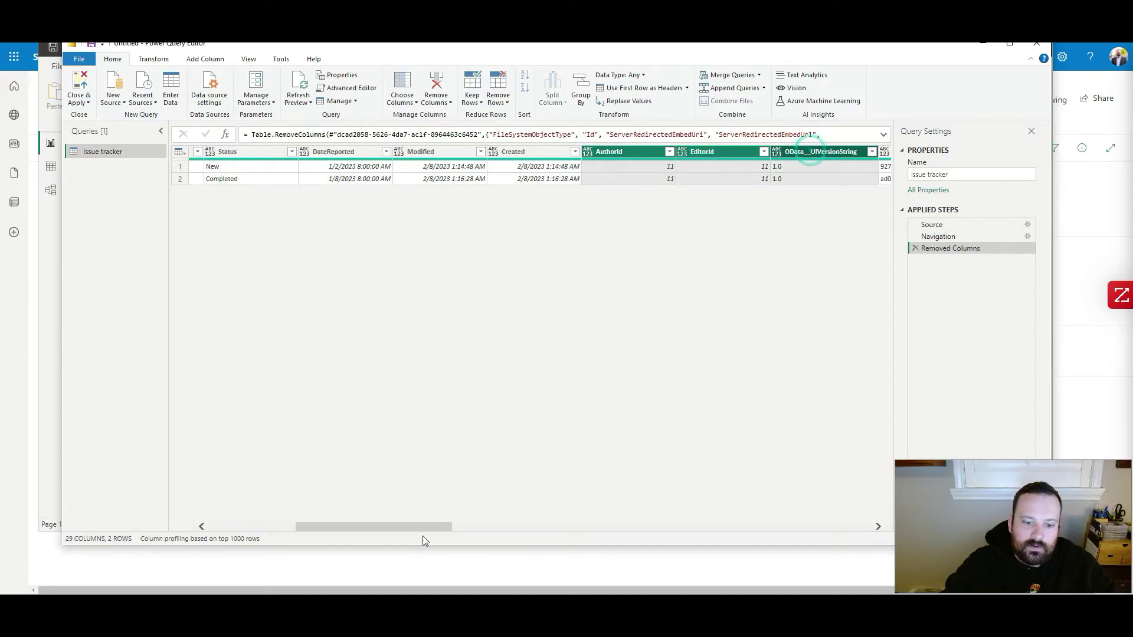
{"action": "left_click_drag", "start_coordinate": [419, 523], "coordinate": [526, 521]}
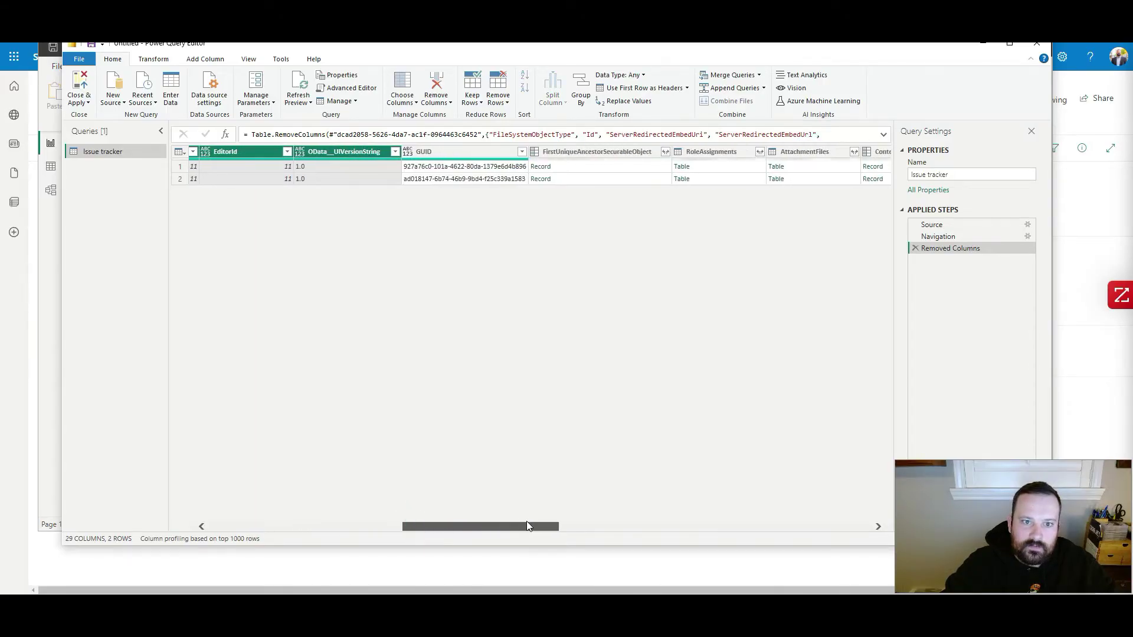
{"action": "left_click", "coordinate": [472, 153], "text": "shift"}
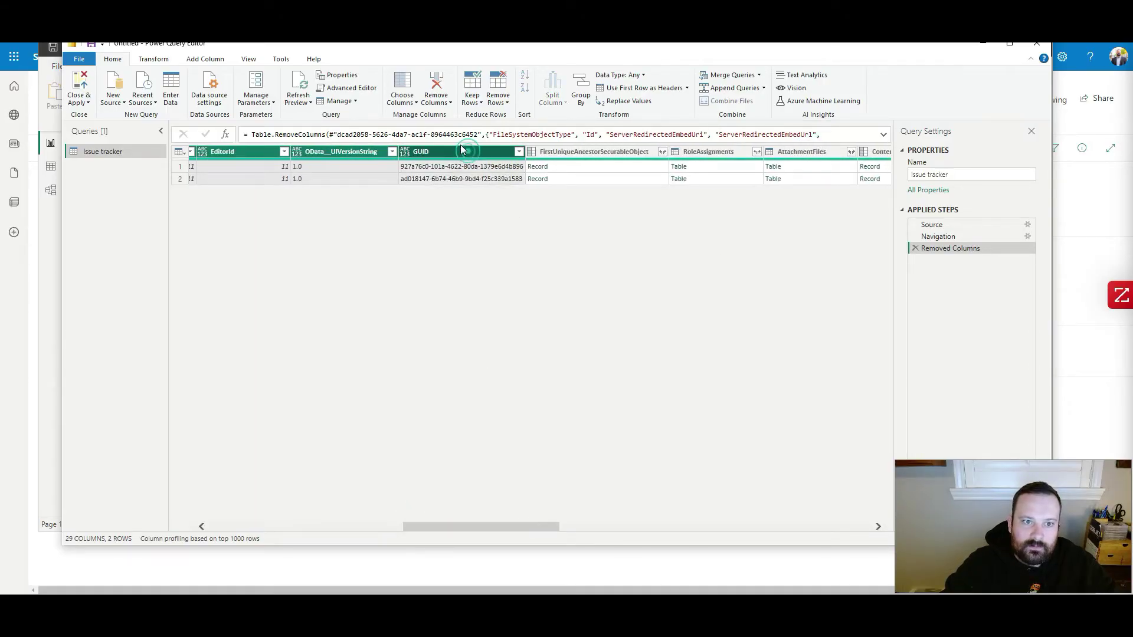
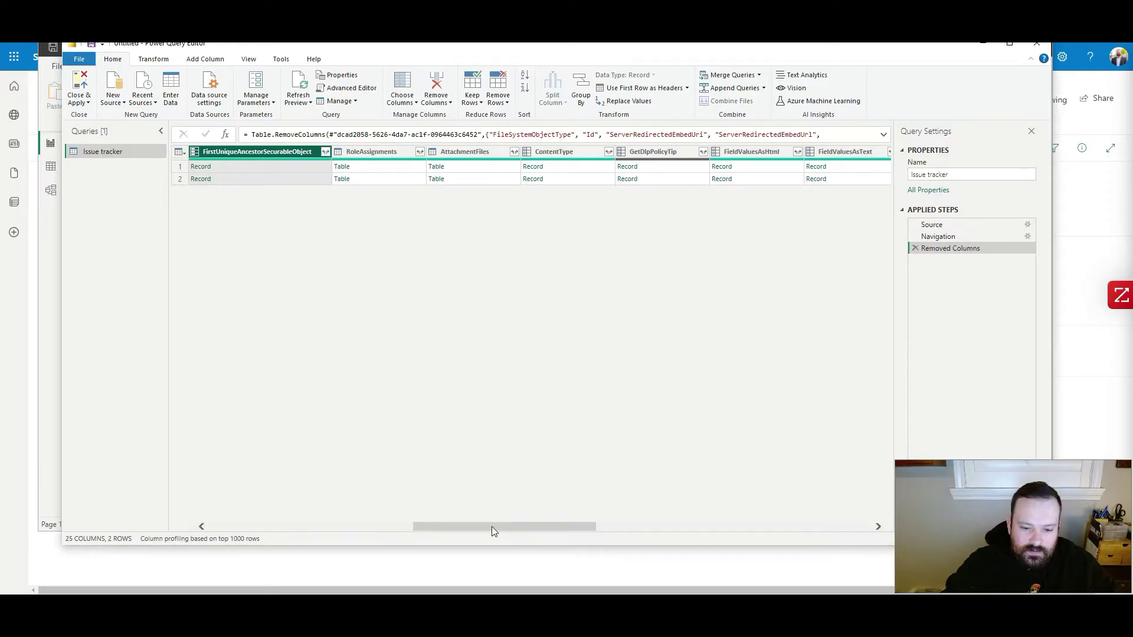
Step: Expand the FieldValuesAsText record column to only its Assignedto field, keeping the original column name as prefix
{"action": "left_click_drag", "start_coordinate": [494, 531], "coordinate": [443, 524]}
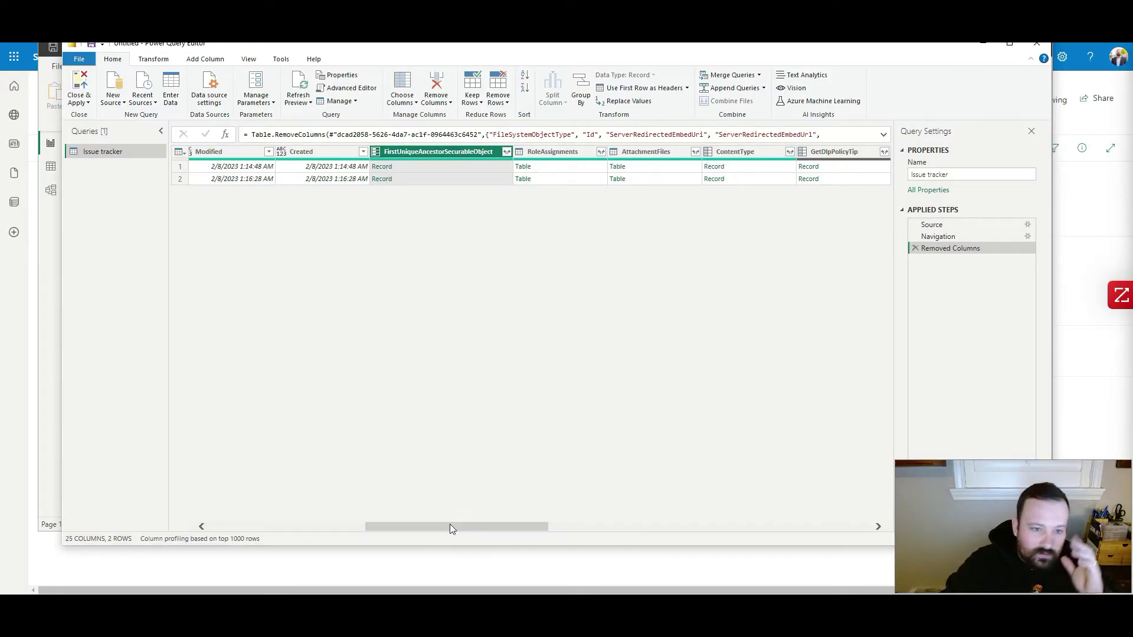
{"action": "left_click_drag", "start_coordinate": [449, 528], "coordinate": [581, 275]}
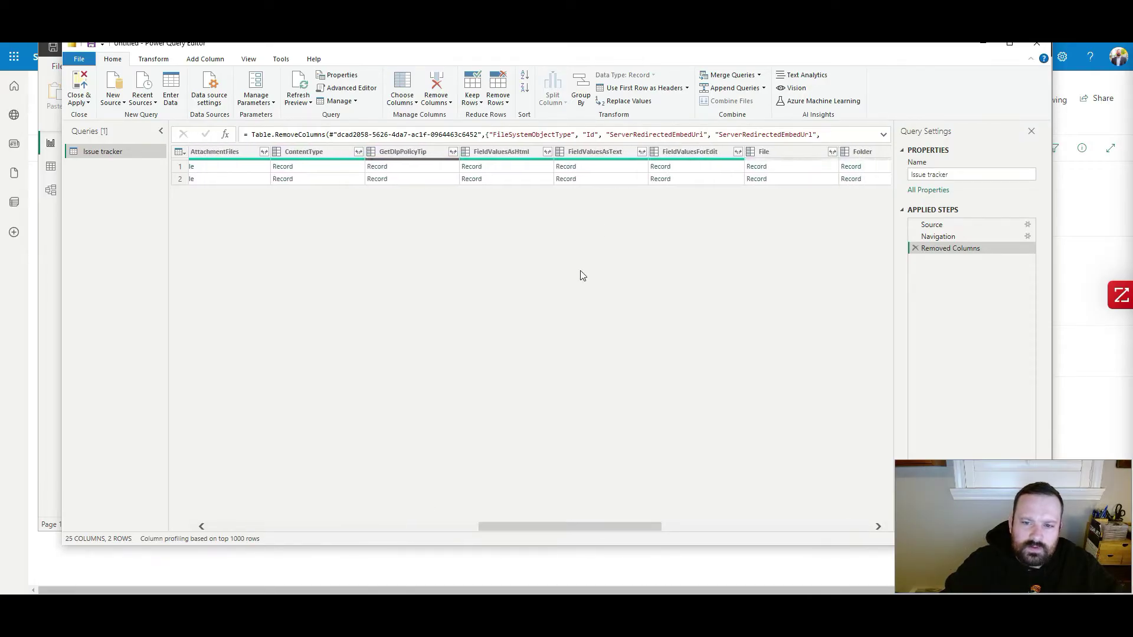
{"action": "left_click", "coordinate": [641, 153]}
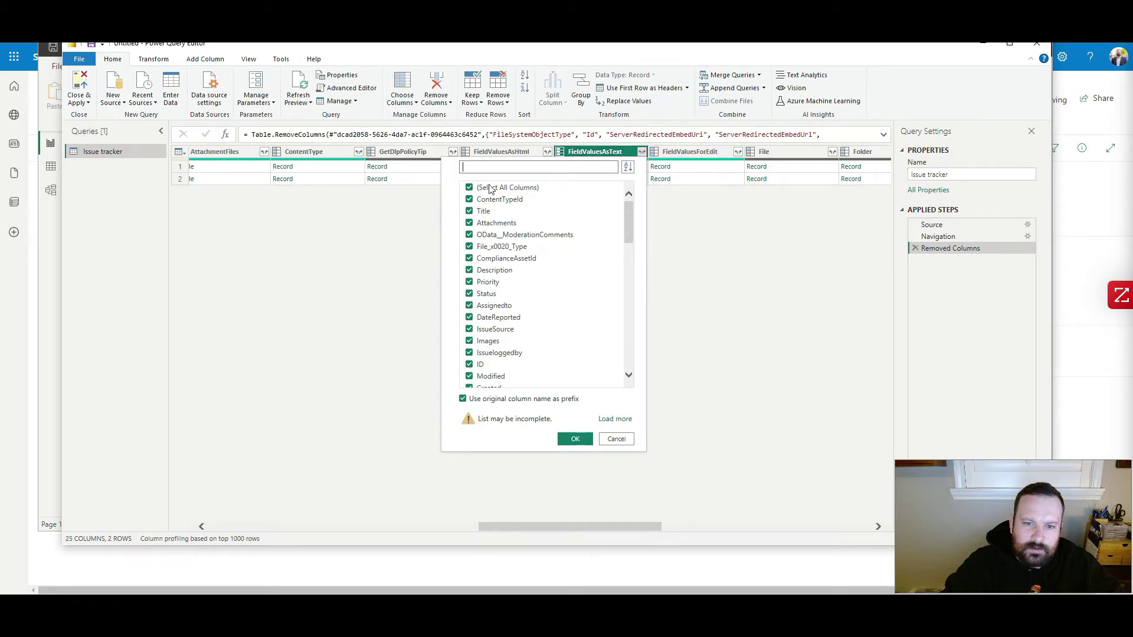
{"action": "left_click", "coordinate": [469, 188]}
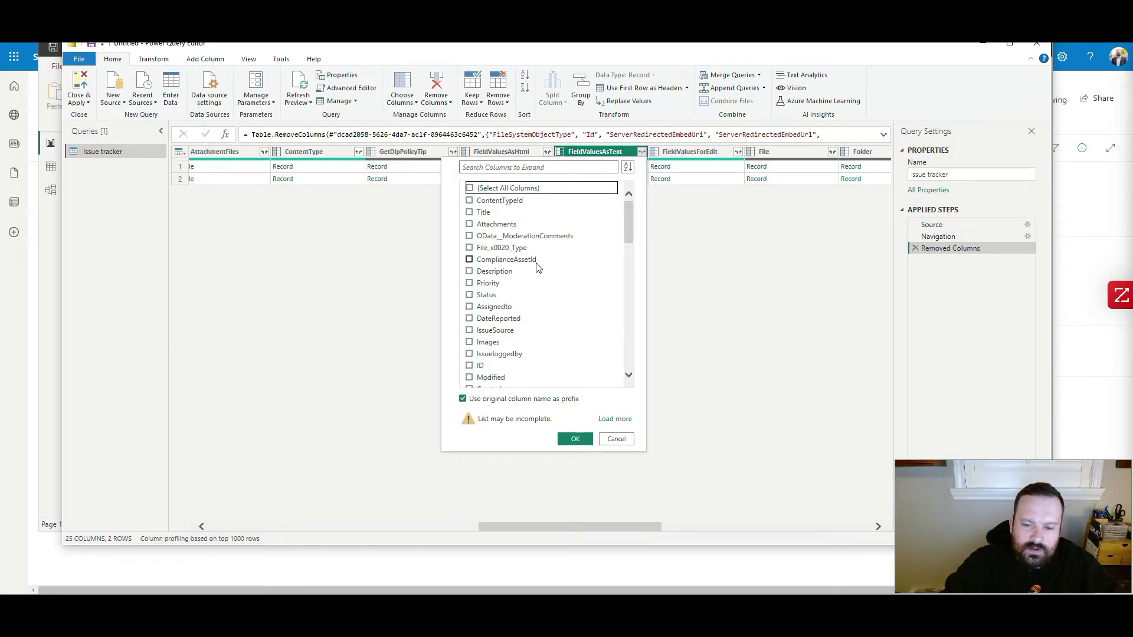
{"action": "scroll", "coordinate": [498, 289], "scroll_direction": "down", "scroll_amount": 4}
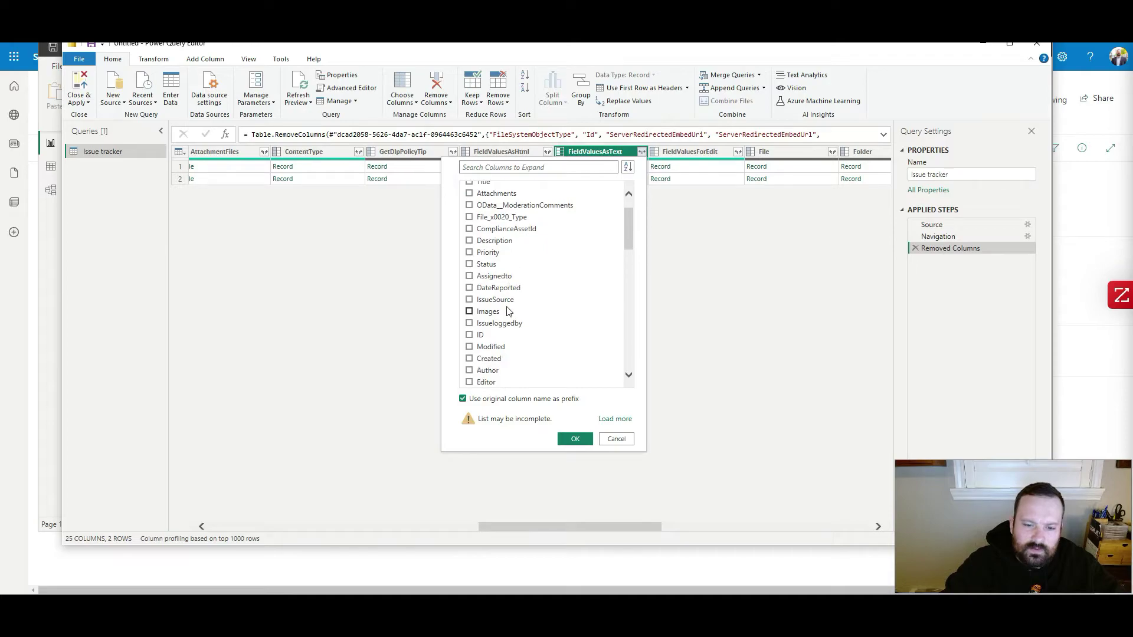
{"action": "scroll", "coordinate": [507, 310], "scroll_direction": "down", "scroll_amount": 10}
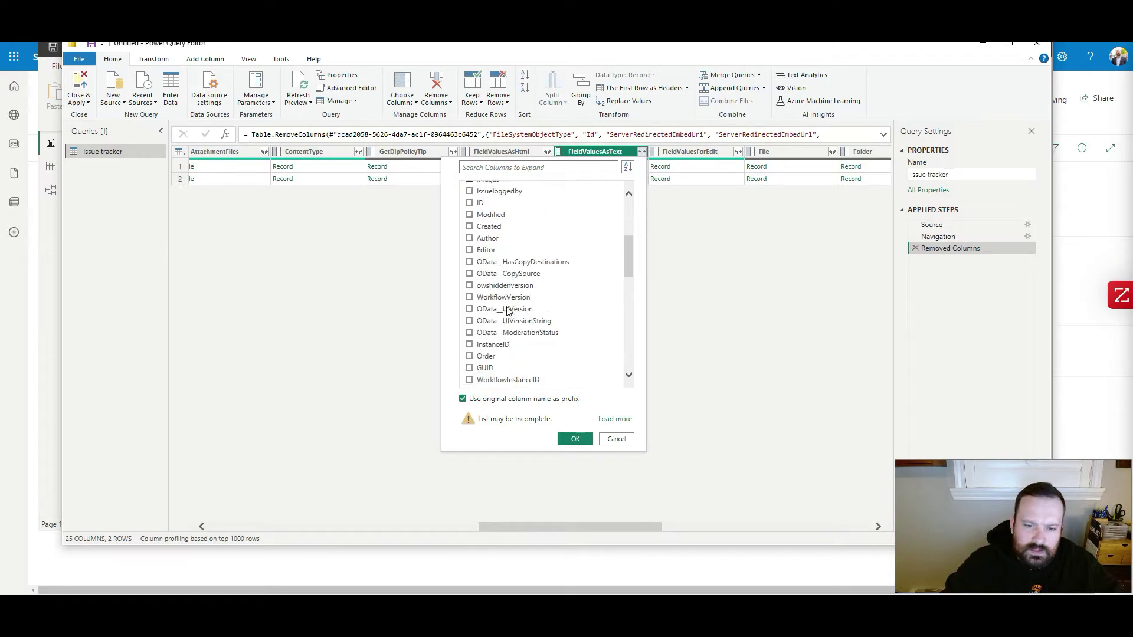
{"action": "scroll", "coordinate": [508, 311], "scroll_direction": "down", "scroll_amount": 8}
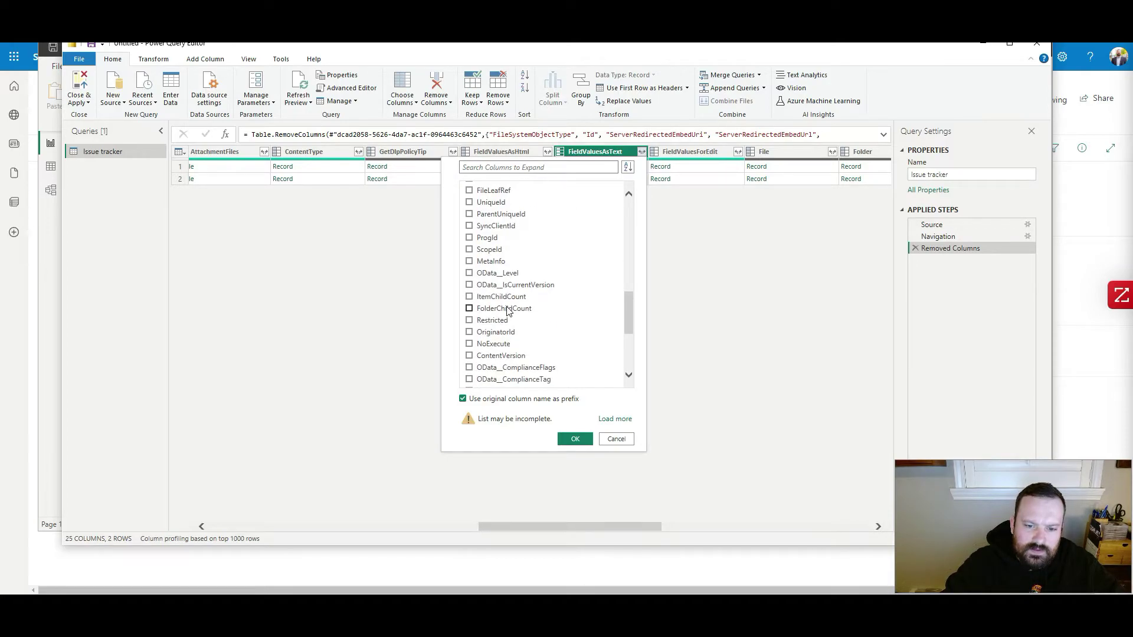
{"action": "scroll", "coordinate": [507, 311], "scroll_direction": "down", "scroll_amount": 3}
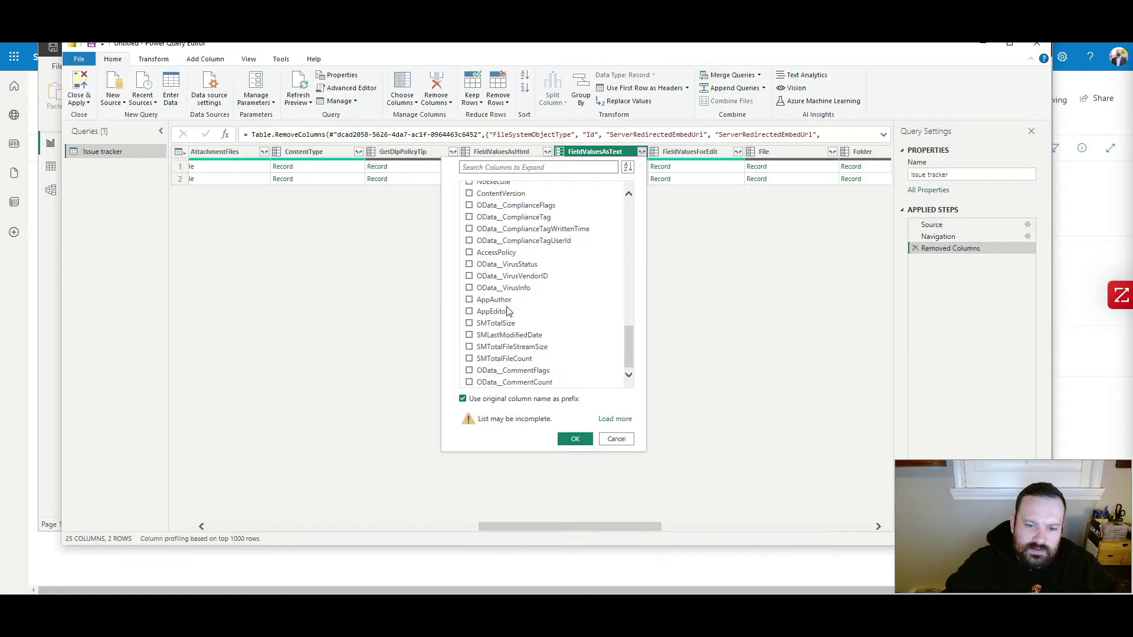
{"action": "scroll", "coordinate": [507, 311], "scroll_direction": "up", "scroll_amount": 20}
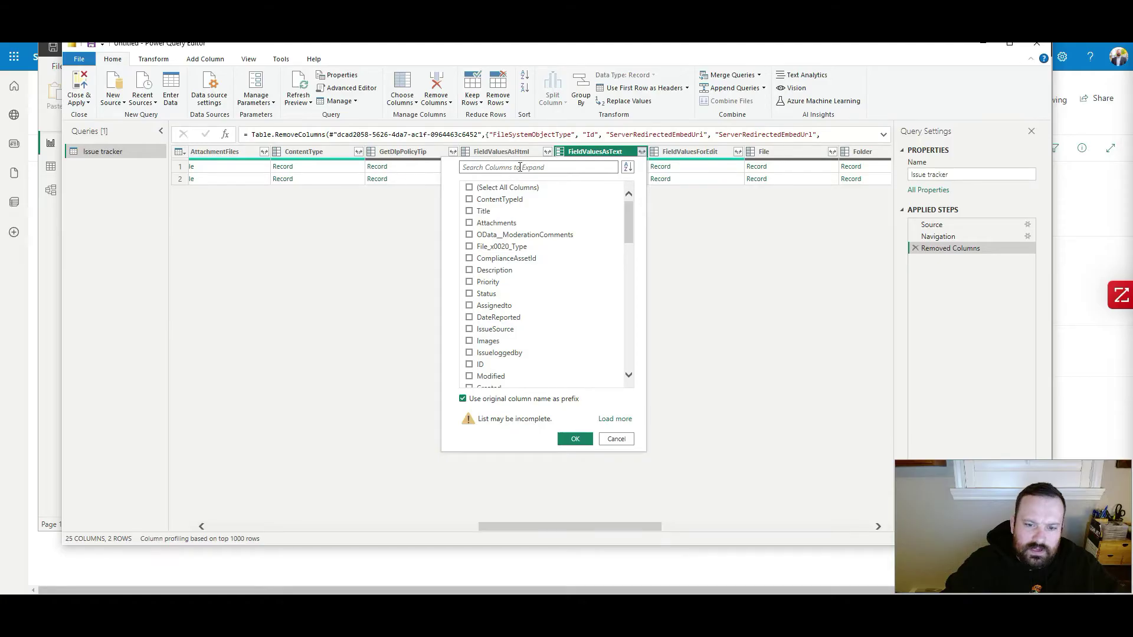
{"action": "left_click", "coordinate": [470, 306]}
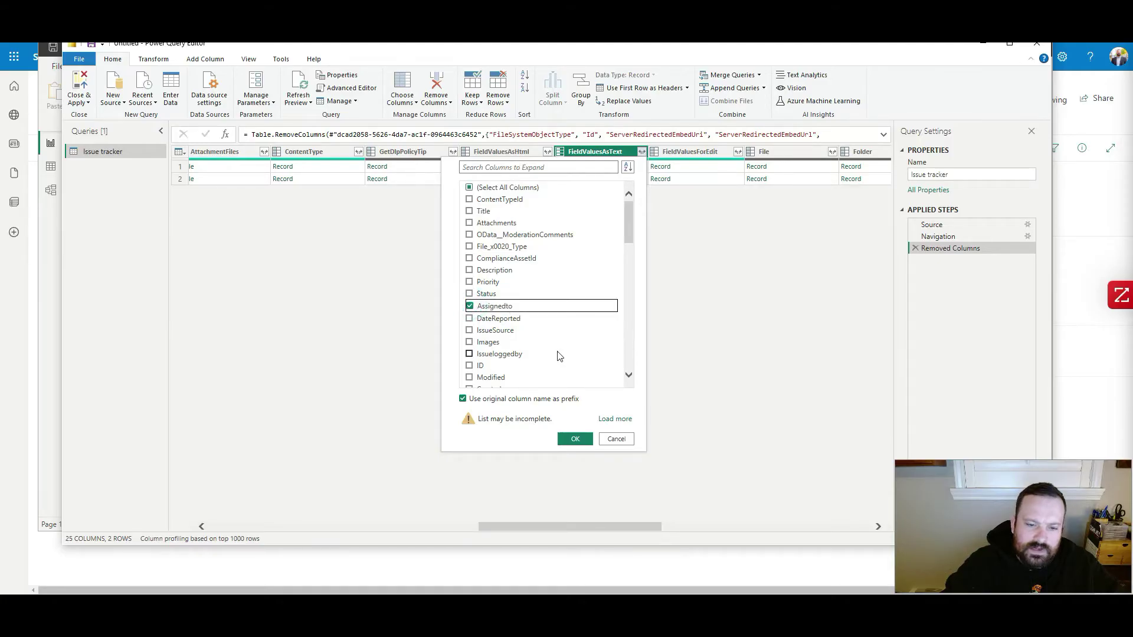
{"action": "left_click", "coordinate": [576, 439]}
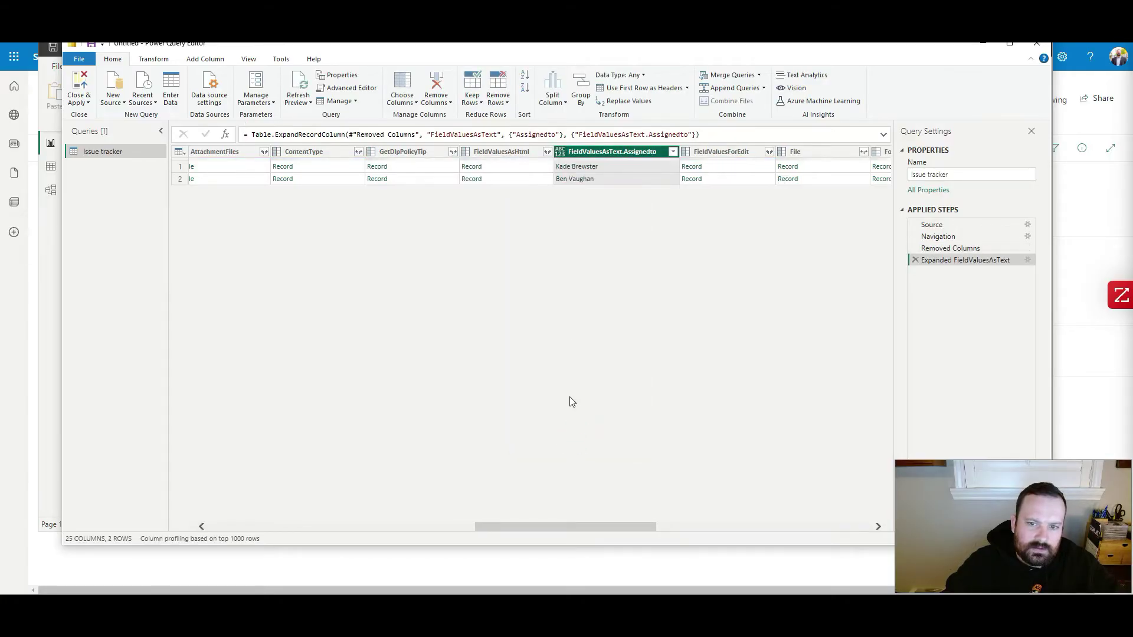
Step: Rename the expanded FieldValuesAsText.Assignedto column to "Assigned To"
{"action": "double_click", "coordinate": [604, 154]}
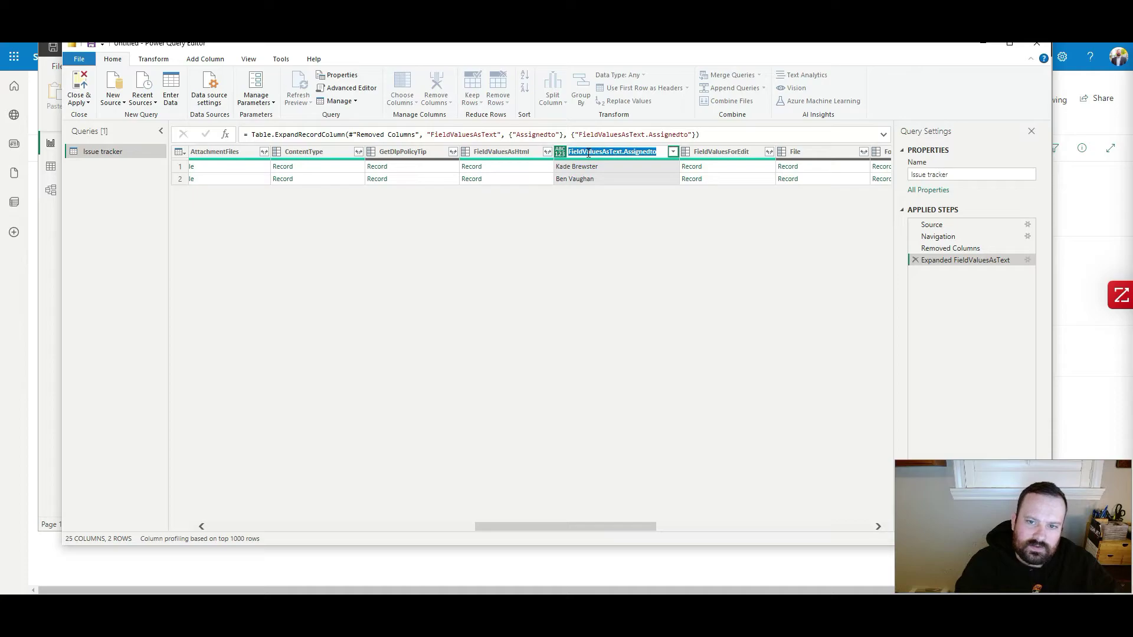
{"action": "type", "text": "Assigned To"}
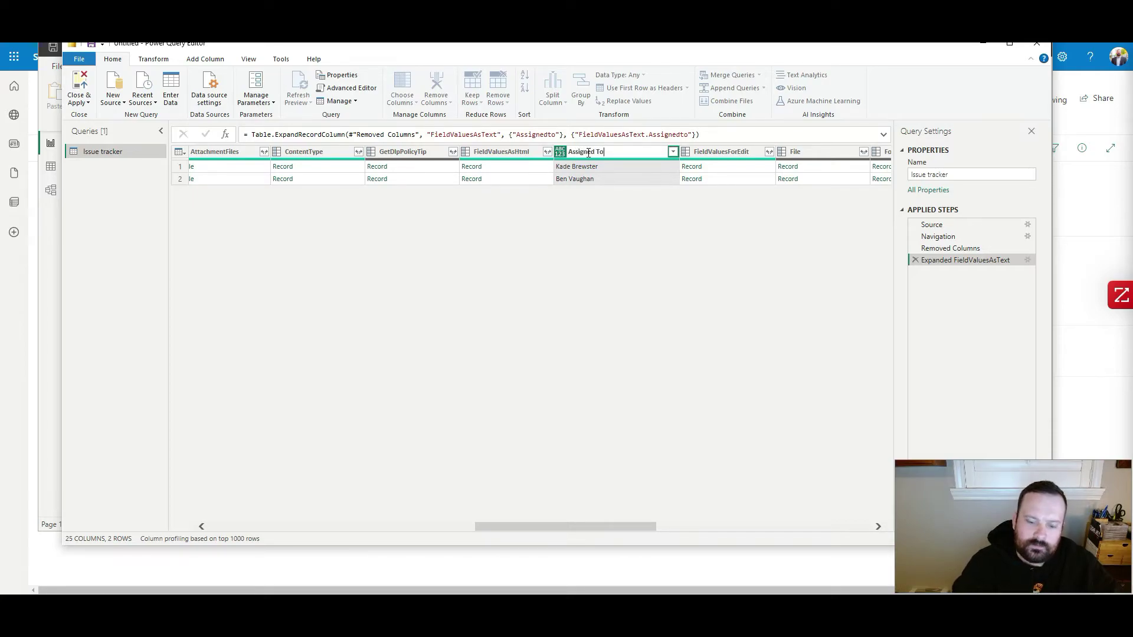
{"action": "key", "text": "Return"}
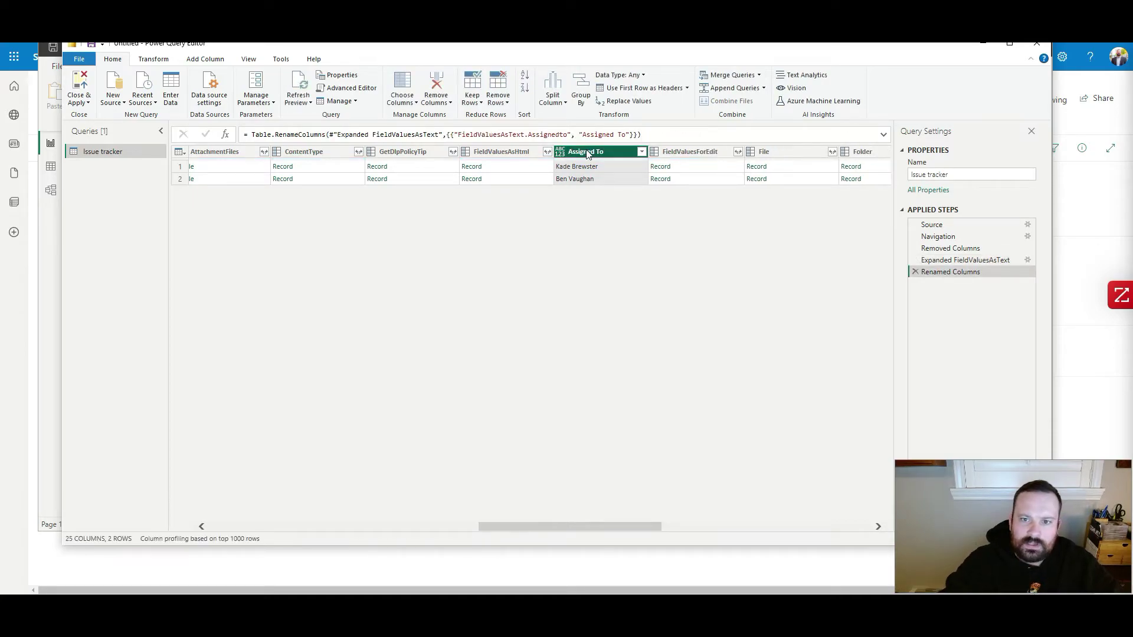
Step: Remove the record and table columns from FirstUniqueAncestorSecurableObject through FieldValuesAsHtml
{"action": "mouse_move", "coordinate": [523, 525]}
{"action": "left_mouse_down"}
{"action": "mouse_move", "coordinate": [352, 512]}
{"action": "mouse_move", "coordinate": [525, 524]}
{"action": "left_mouse_up"}
{"action": "left_click", "coordinate": [425, 154]}
{"action": "left_click", "coordinate": [730, 152], "text": "shift"}
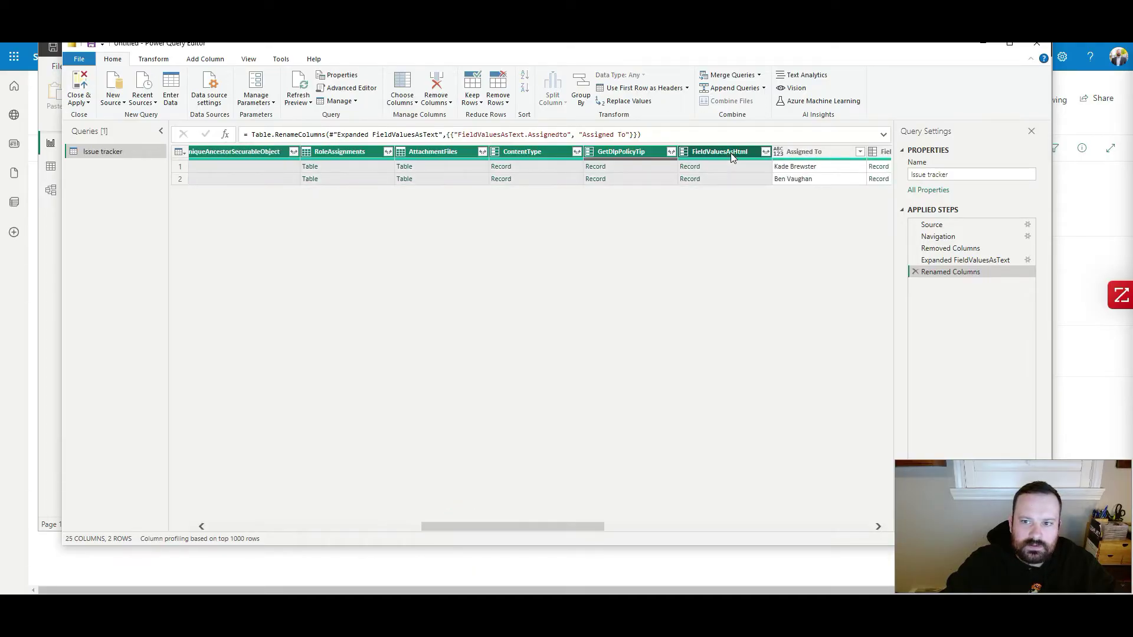
{"action": "left_click", "coordinate": [436, 79]}
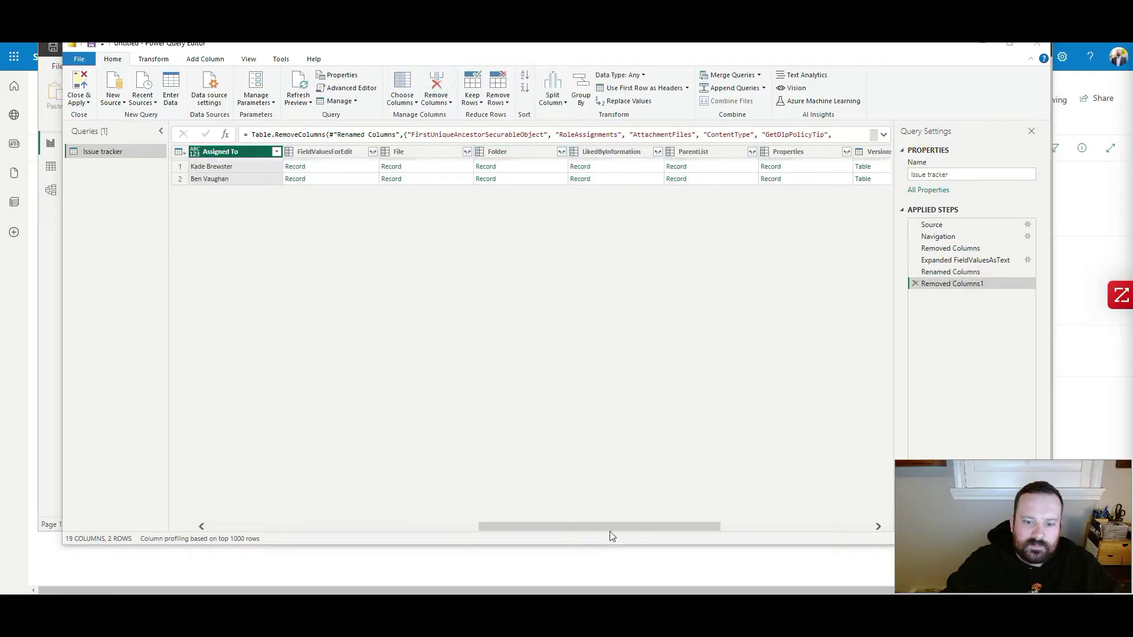
Step: Remove all remaining columns after Assigned To, from FieldValuesForEdit through Editor
{"action": "left_click_drag", "start_coordinate": [568, 526], "coordinate": [817, 531]}
{"action": "left_click", "coordinate": [264, 152]}
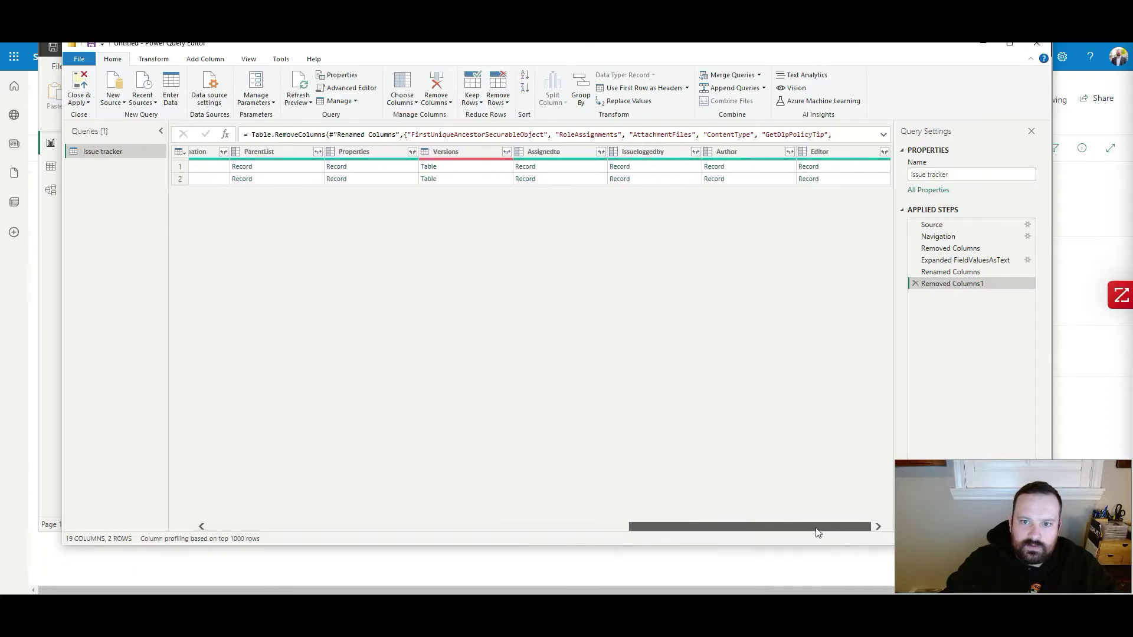
{"action": "left_click", "coordinate": [837, 154], "text": "shift"}
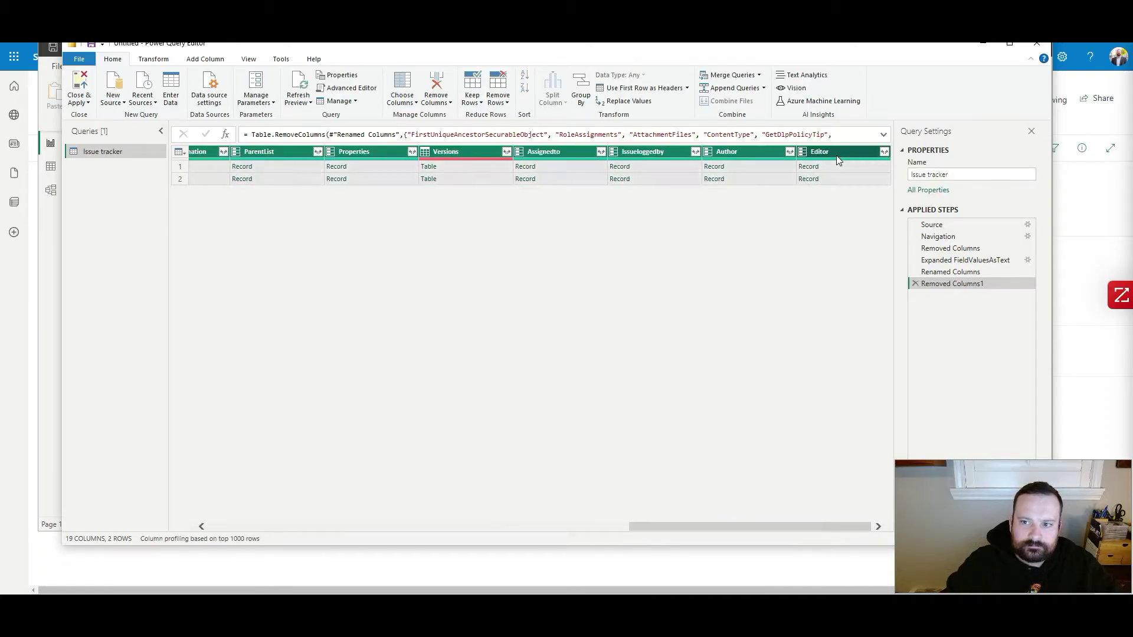
{"action": "left_click", "coordinate": [440, 86]}
{"action": "left_click_drag", "start_coordinate": [594, 528], "coordinate": [676, 530]}
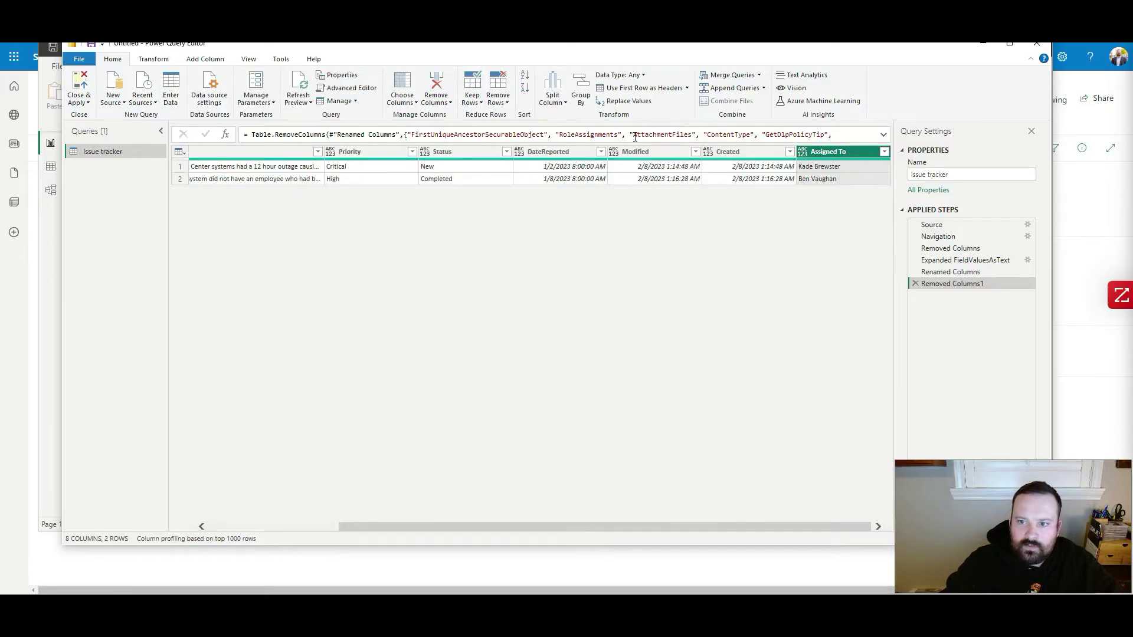
Step: Change the data type of the Created, Modified and DateReported columns to Date/Time
{"action": "left_click", "coordinate": [727, 151]}
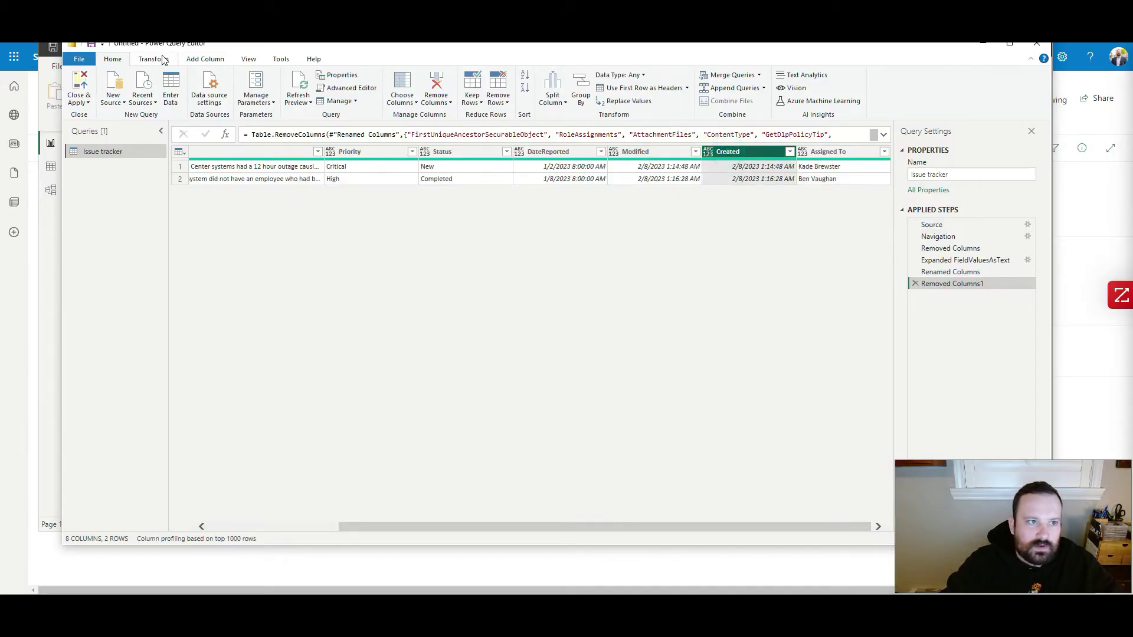
{"action": "left_click", "coordinate": [160, 58]}
{"action": "left_click", "coordinate": [236, 75]}
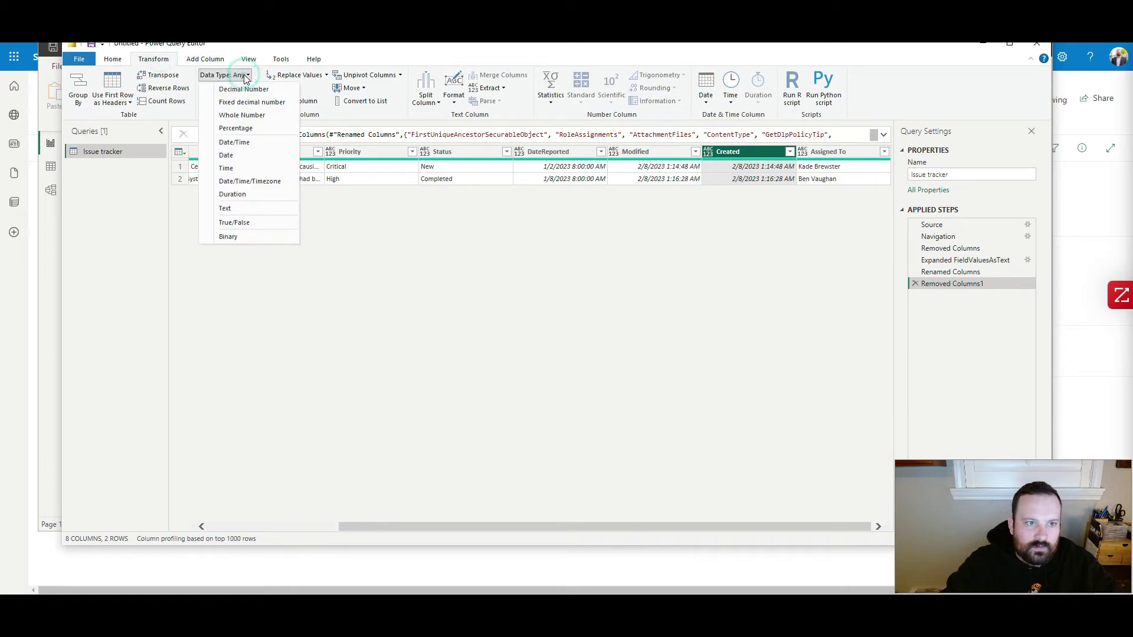
{"action": "left_click", "coordinate": [239, 146]}
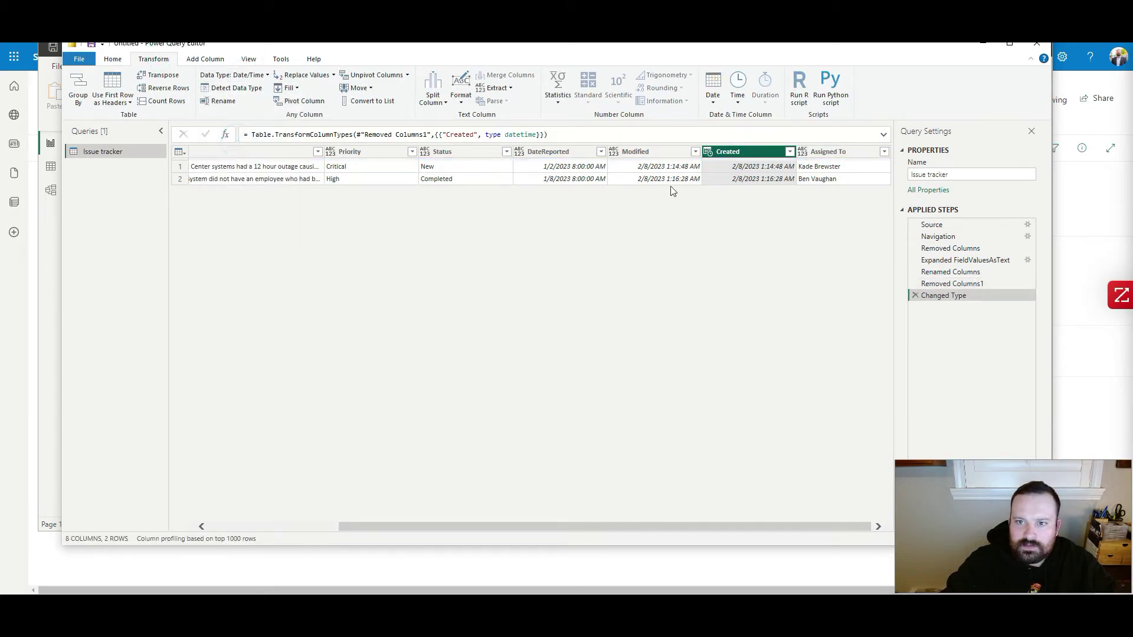
{"action": "left_click", "coordinate": [639, 152]}
{"action": "left_click", "coordinate": [237, 75]}
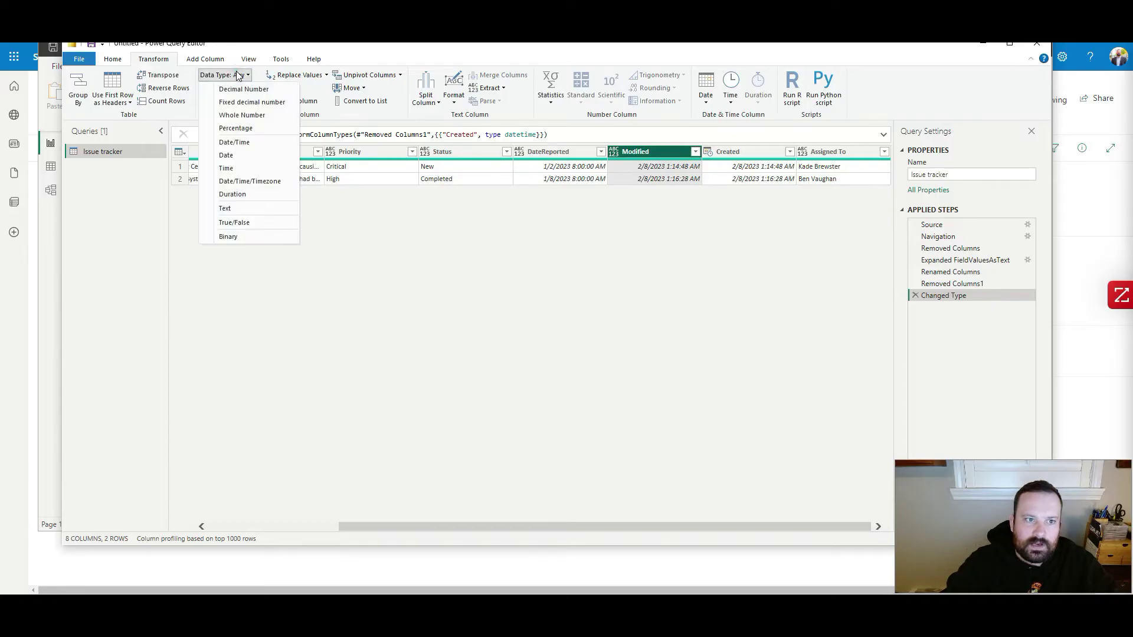
{"action": "left_click", "coordinate": [239, 142]}
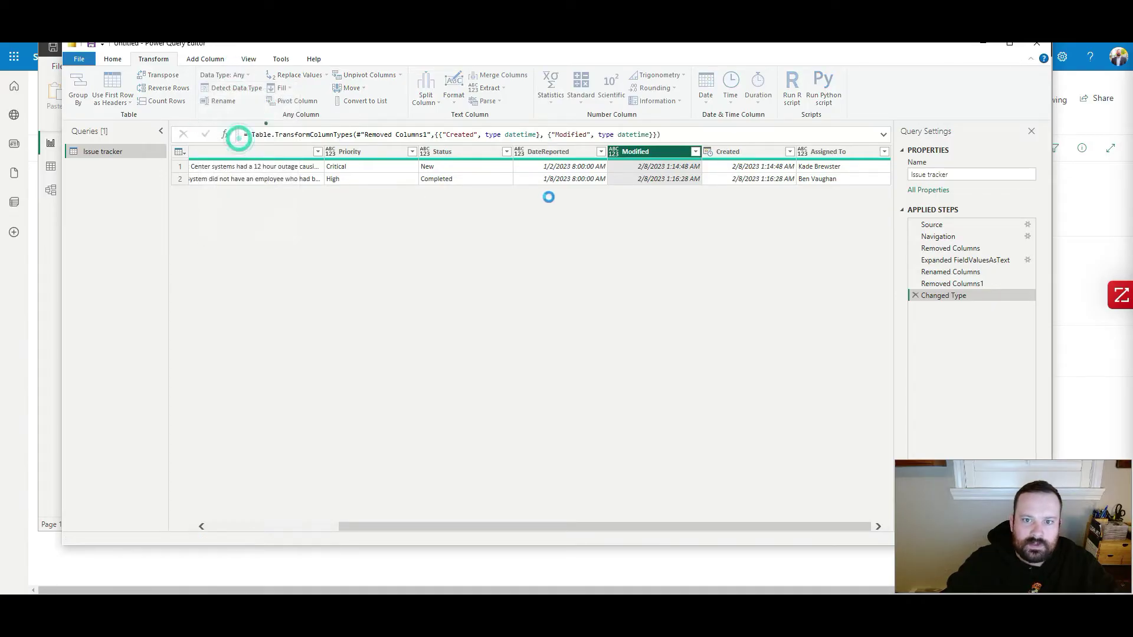
{"action": "left_click", "coordinate": [536, 152]}
{"action": "left_click", "coordinate": [238, 75]}
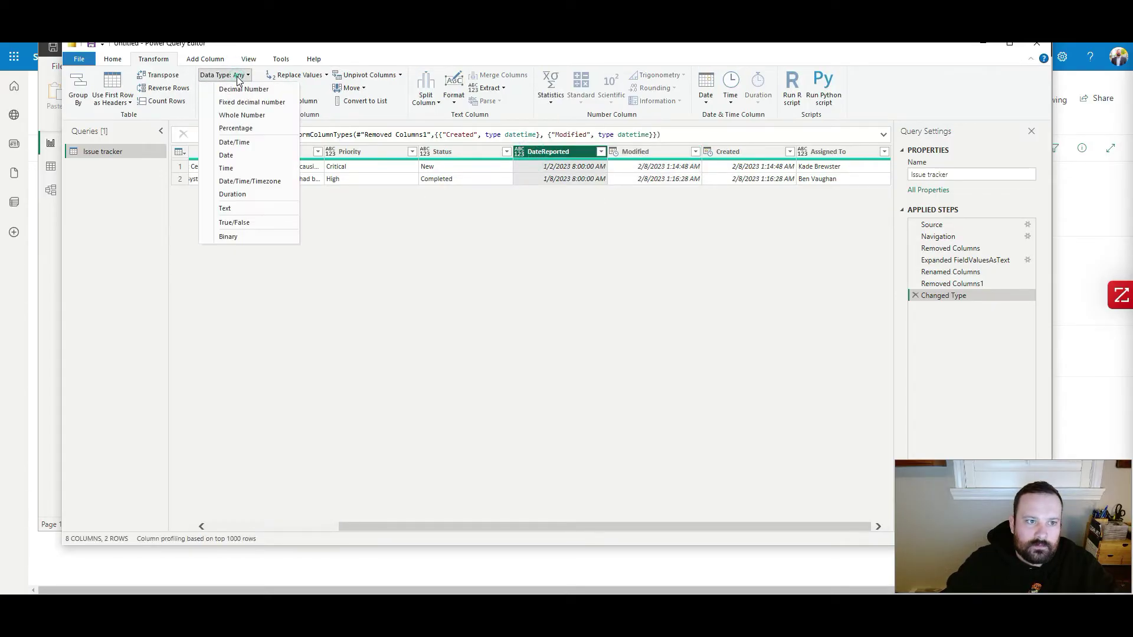
{"action": "left_click", "coordinate": [239, 142]}
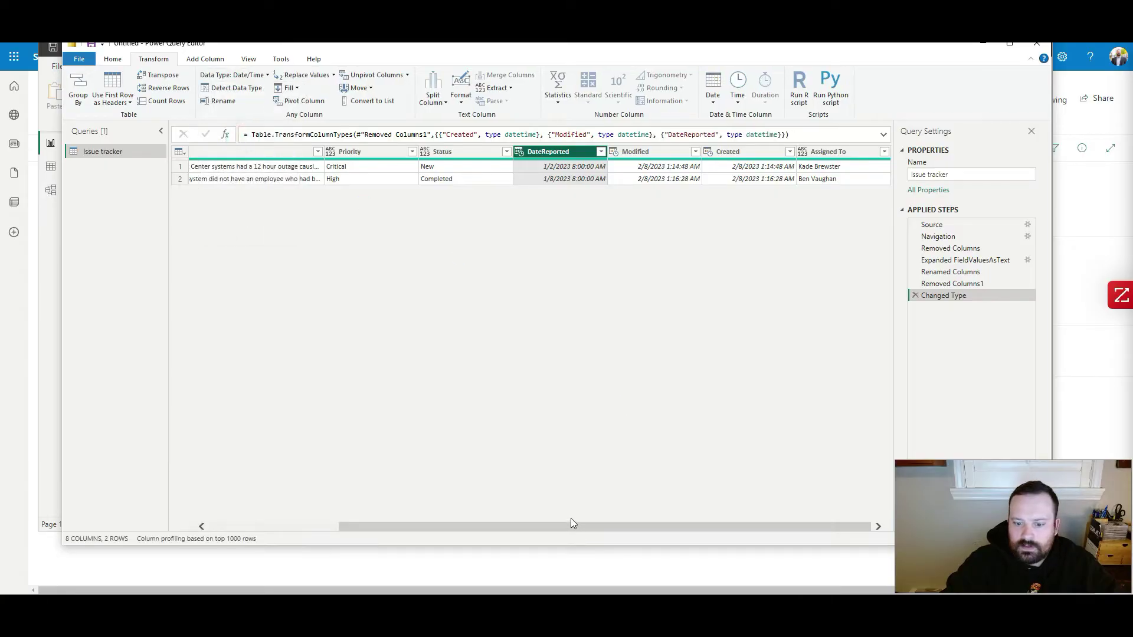
Step: Apply the query changes so the cleaned Issue tracker table loads into the report
{"action": "left_click_drag", "start_coordinate": [567, 525], "coordinate": [292, 514]}
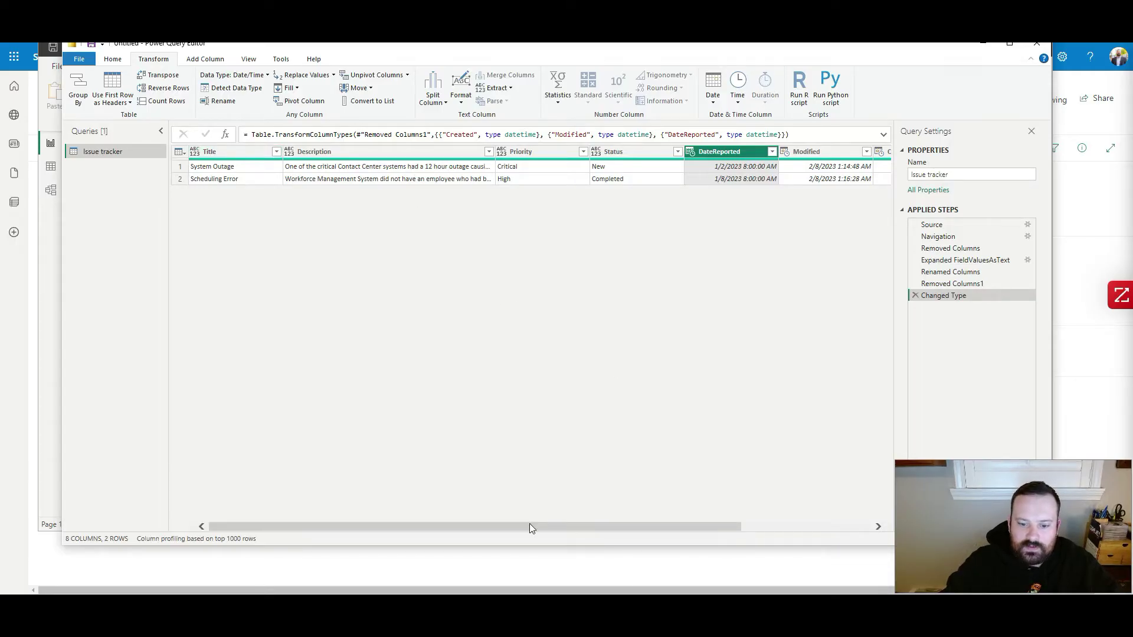
{"action": "left_click_drag", "start_coordinate": [529, 523], "coordinate": [150, 150]}
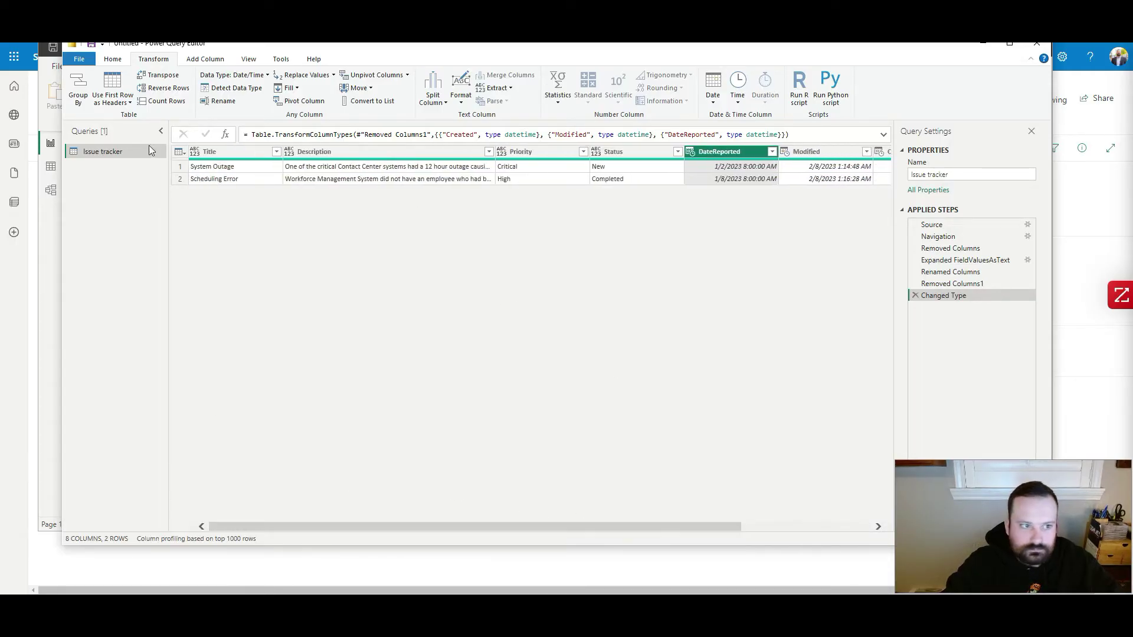
{"action": "left_click", "coordinate": [111, 59]}
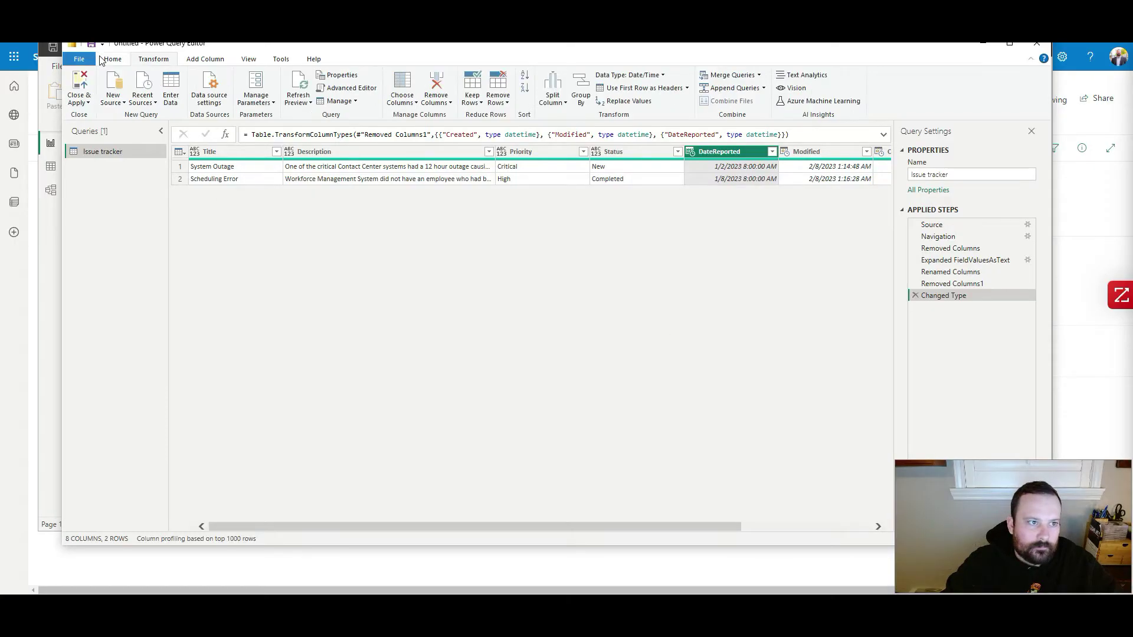
{"action": "left_click", "coordinate": [89, 101]}
{"action": "left_click", "coordinate": [89, 139]}
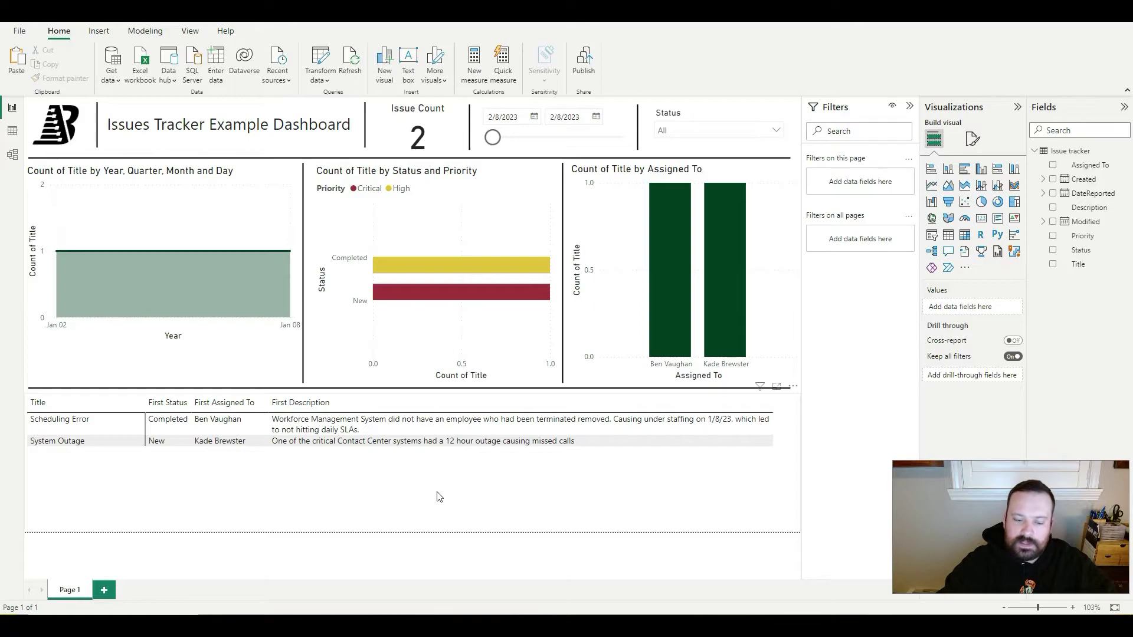
Step: Switch to the SharePoint Issue tracker list in the browser and start a new item titled "Test Issue 1" with the description "New issue"
{"action": "mouse_move", "coordinate": [319, 626]}
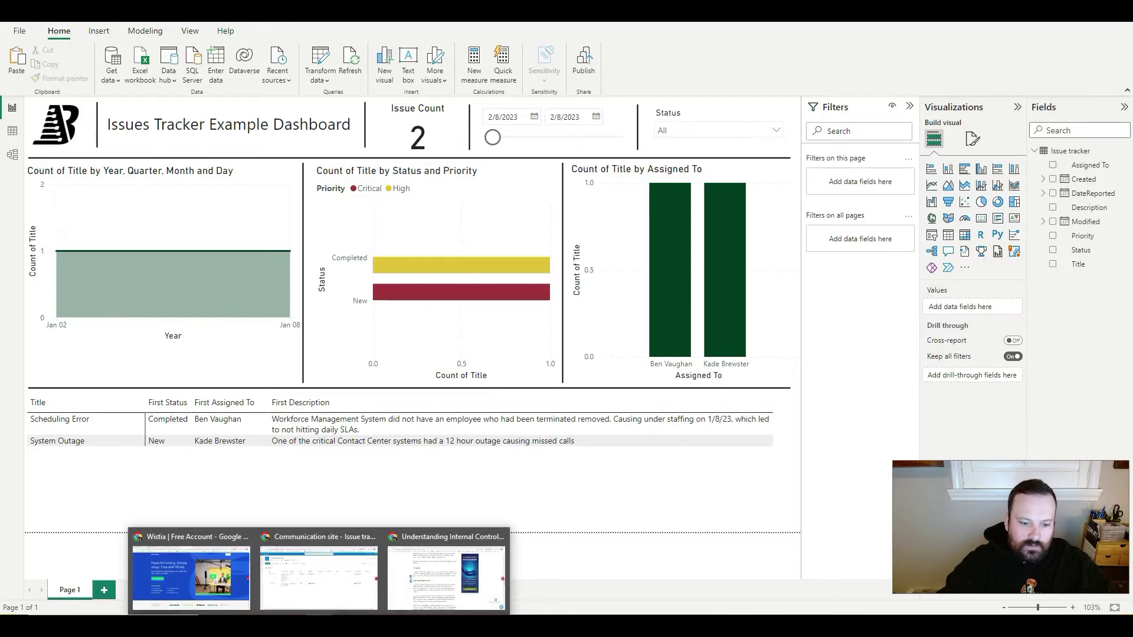
{"action": "left_click", "coordinate": [328, 602]}
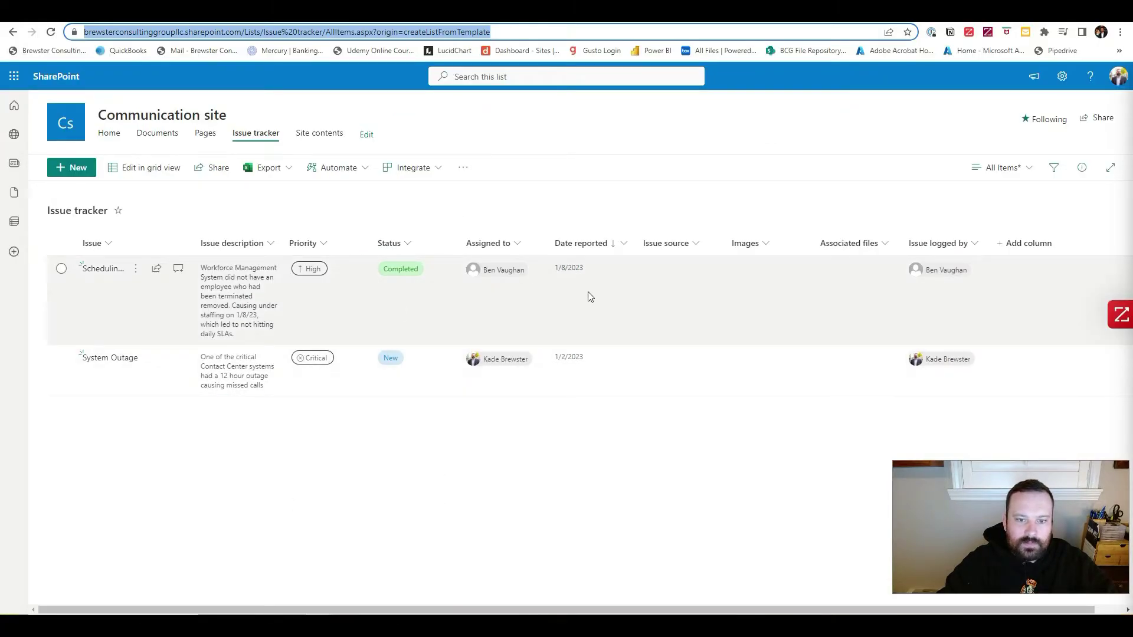
{"action": "left_click", "coordinate": [71, 170]}
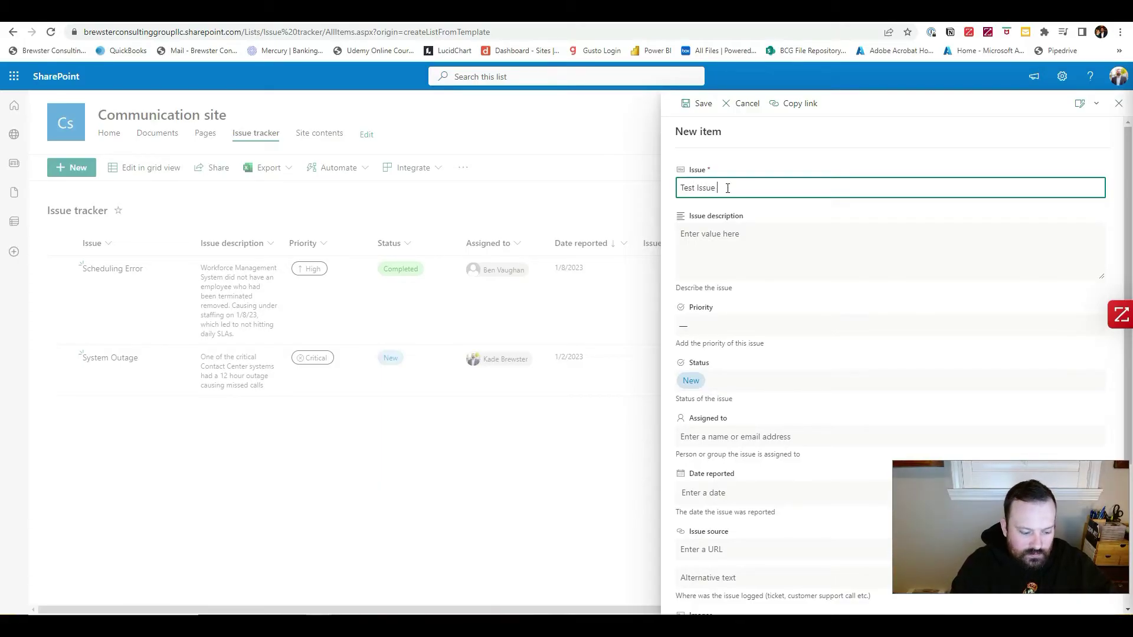
{"action": "left_click", "coordinate": [736, 230]}
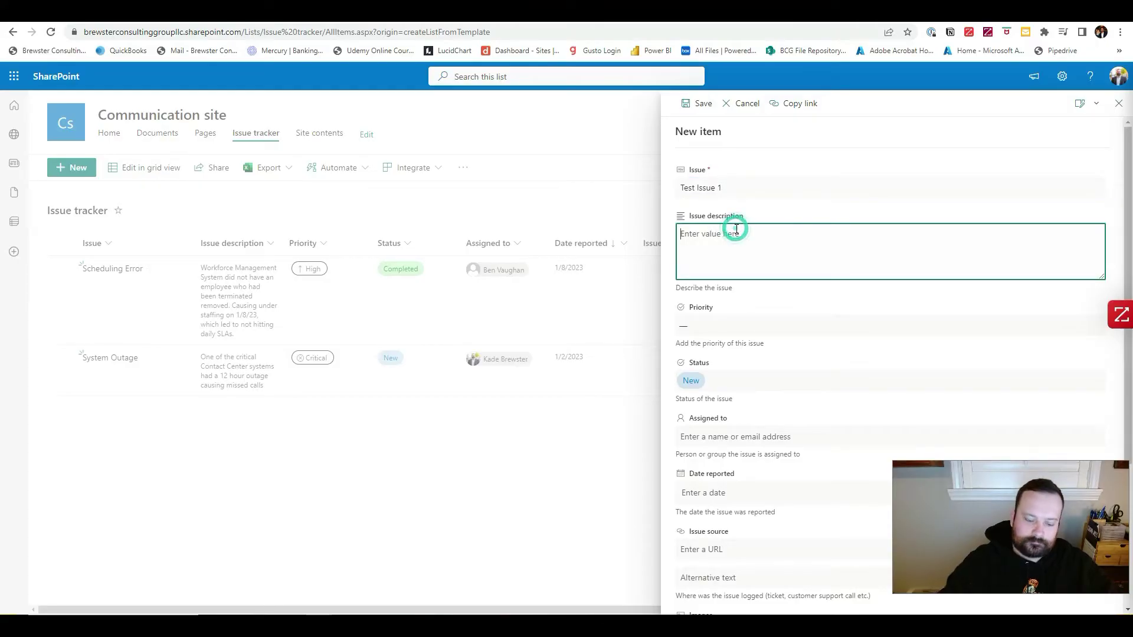
{"action": "type", "text": "New issue"}
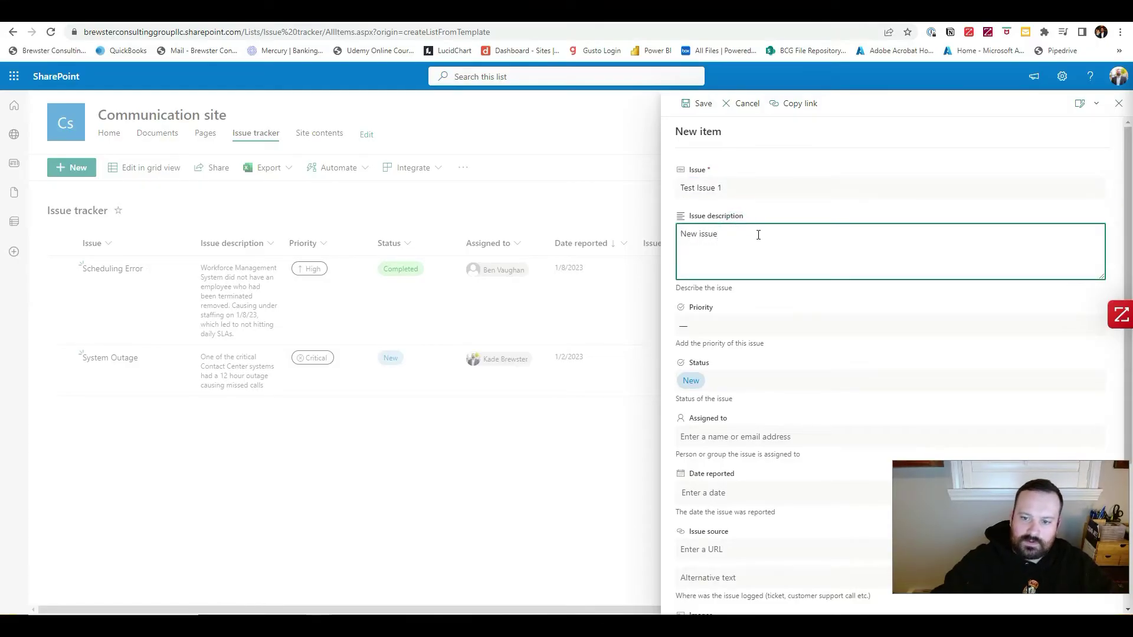
Step: Set the new item's priority to Critical and its status to In progress
{"action": "left_click", "coordinate": [718, 326]}
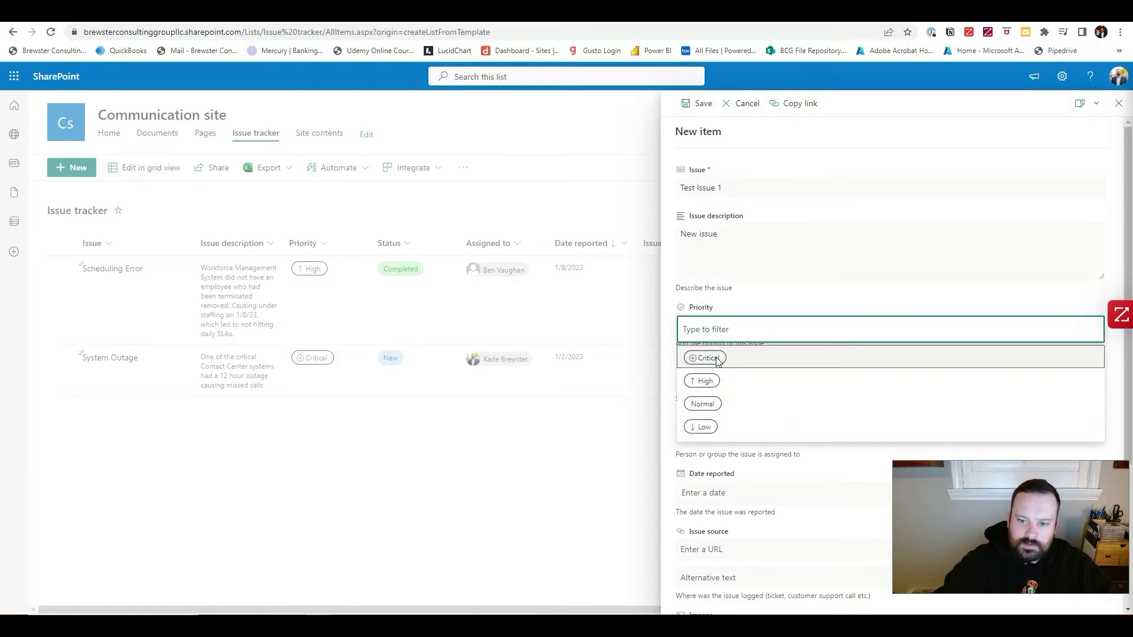
{"action": "left_click", "coordinate": [717, 356]}
{"action": "left_click", "coordinate": [727, 382]}
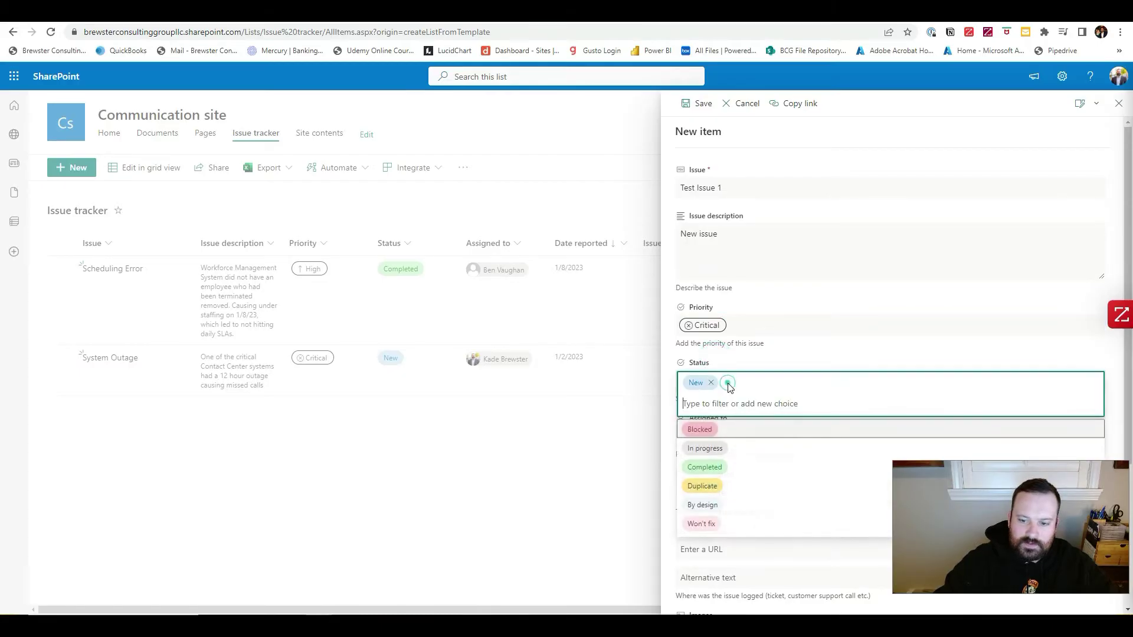
{"action": "left_click", "coordinate": [727, 448]}
Step: Assign the new item to the matching team member and set its date reported to 1/8/2023
{"action": "left_click", "coordinate": [747, 435]}
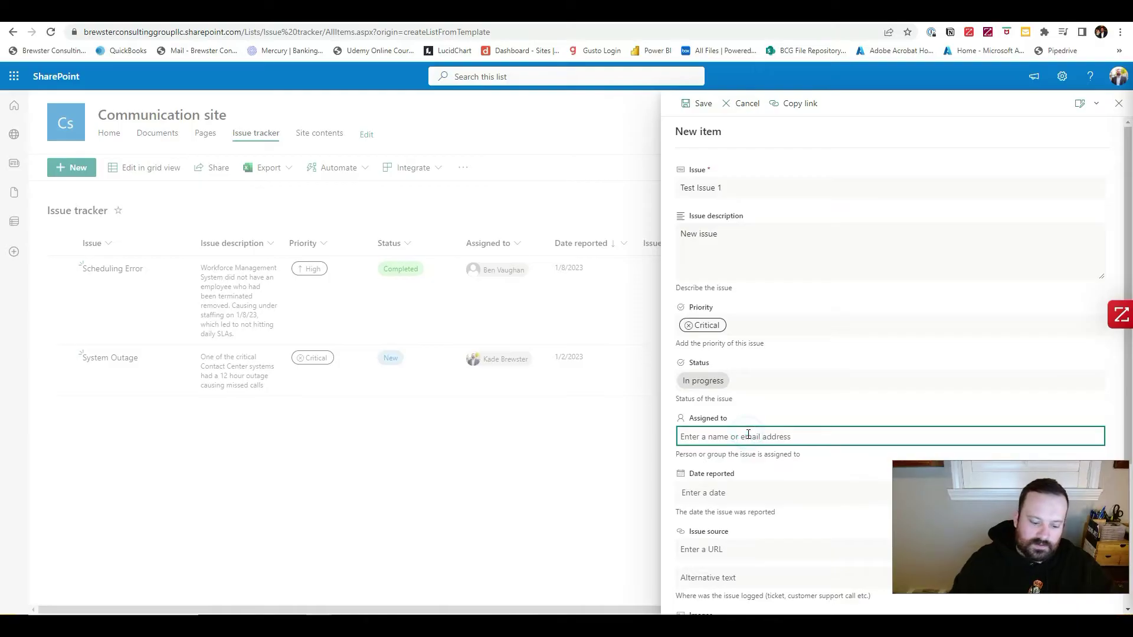
{"action": "type", "text": "kade"}
{"action": "left_click", "coordinate": [748, 467]}
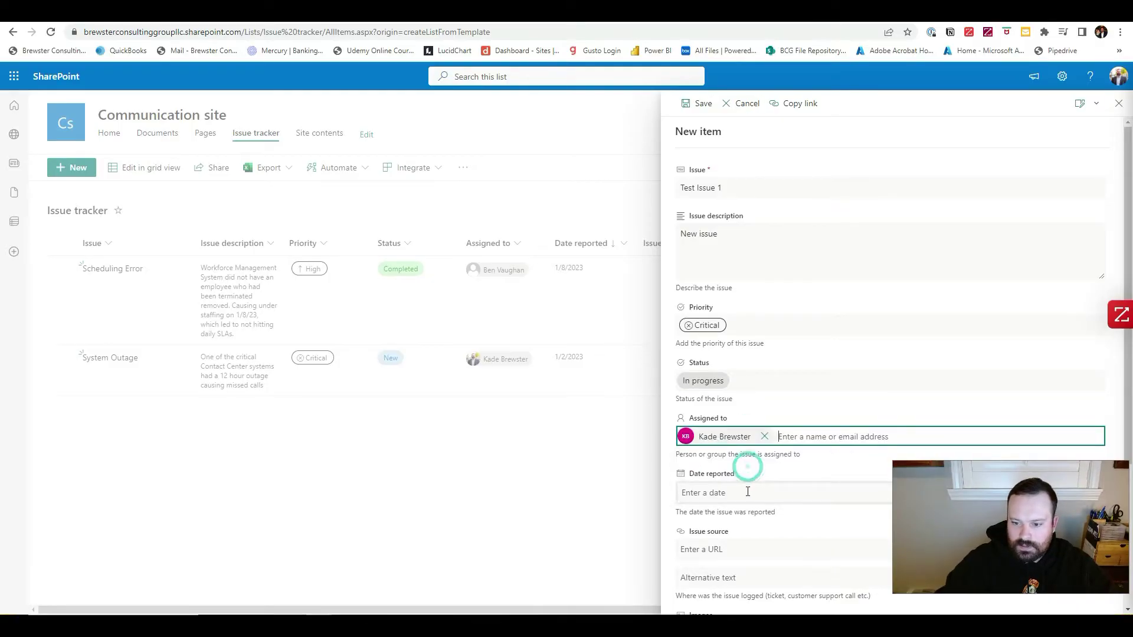
{"action": "left_click", "coordinate": [747, 491]}
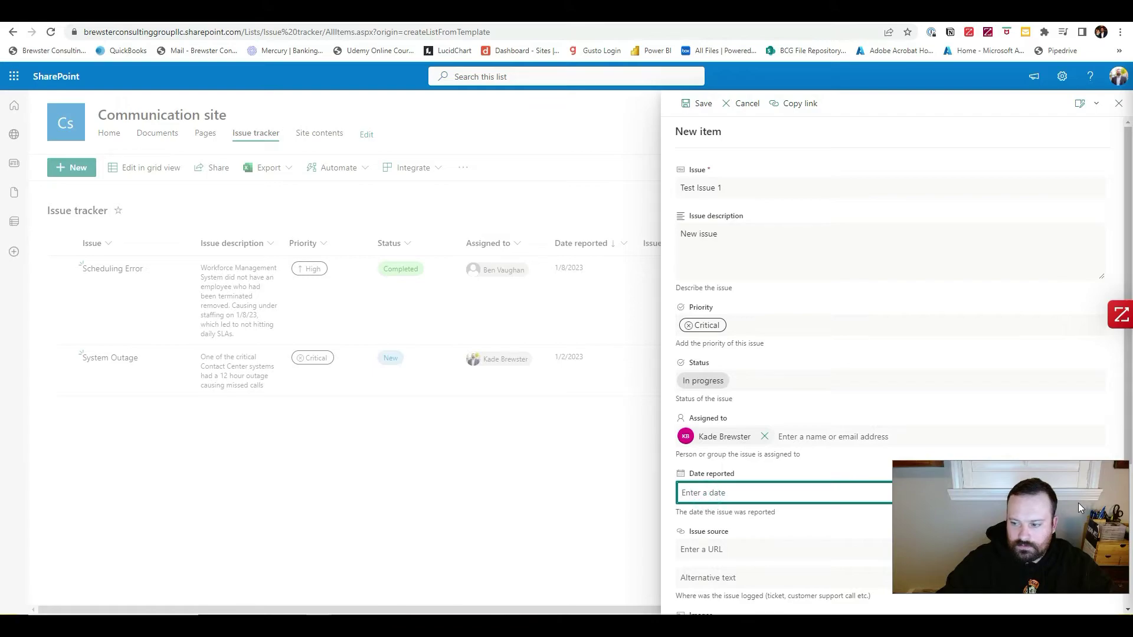
{"action": "left_click_drag", "start_coordinate": [1053, 494], "coordinate": [553, 490]}
{"action": "left_click", "coordinate": [1095, 492]}
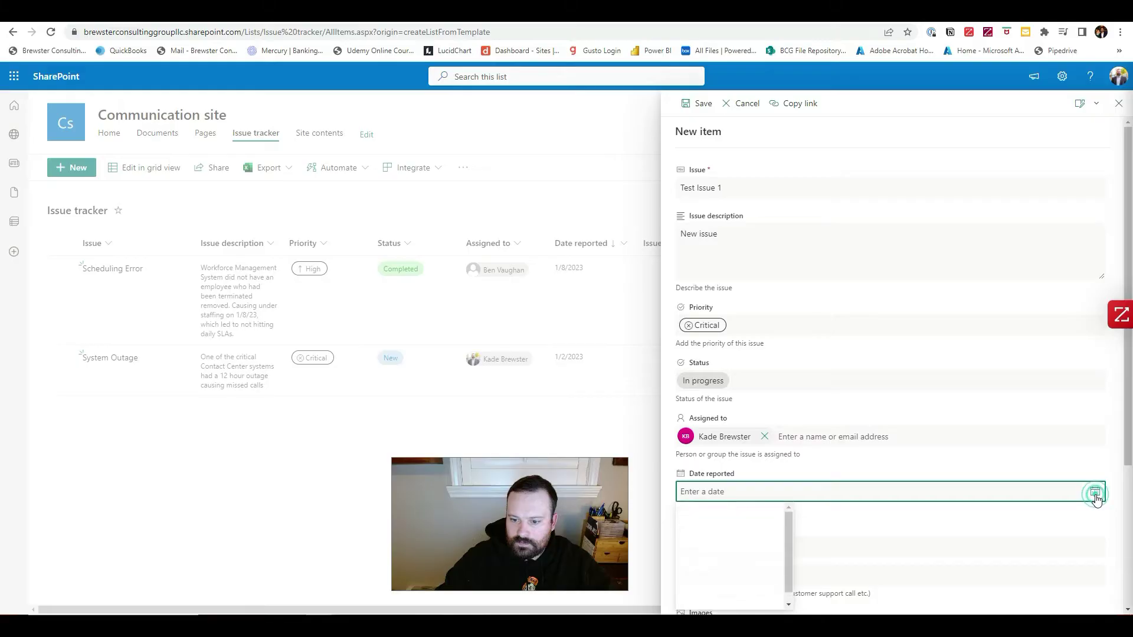
{"action": "left_click", "coordinate": [684, 509]}
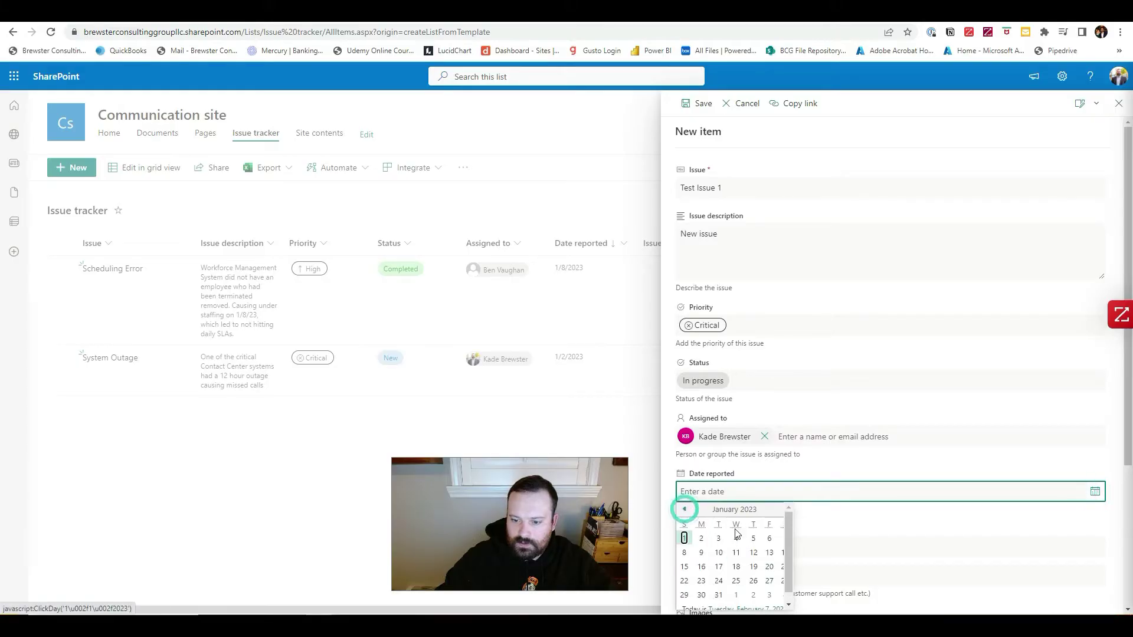
{"action": "left_click", "coordinate": [687, 554]}
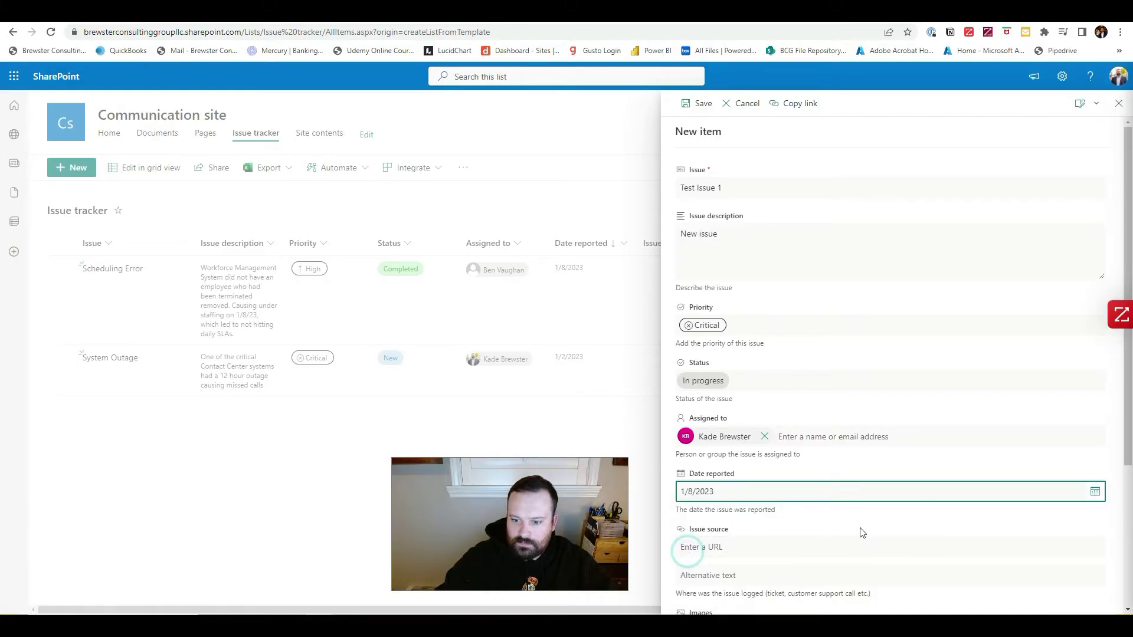
Step: Fill in the person who logged the issue and save the new item to the list
{"action": "scroll", "coordinate": [829, 526], "scroll_direction": "down", "scroll_amount": 3}
{"action": "left_click", "coordinate": [777, 480]}
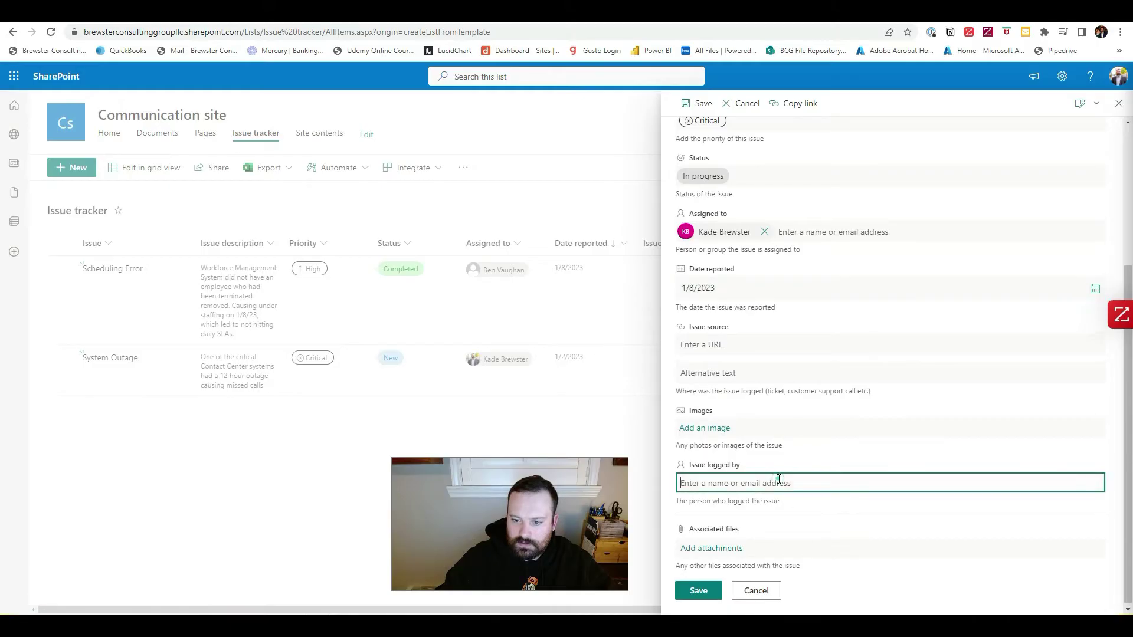
{"action": "type", "text": "ben"}
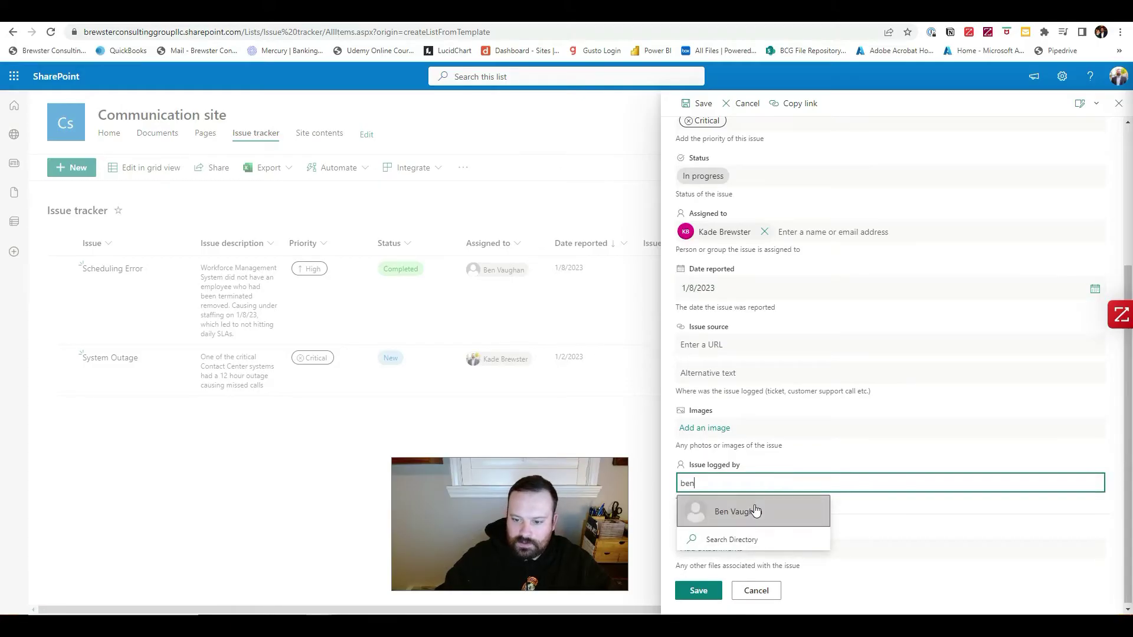
{"action": "left_click", "coordinate": [751, 509]}
{"action": "left_click", "coordinate": [699, 590]}
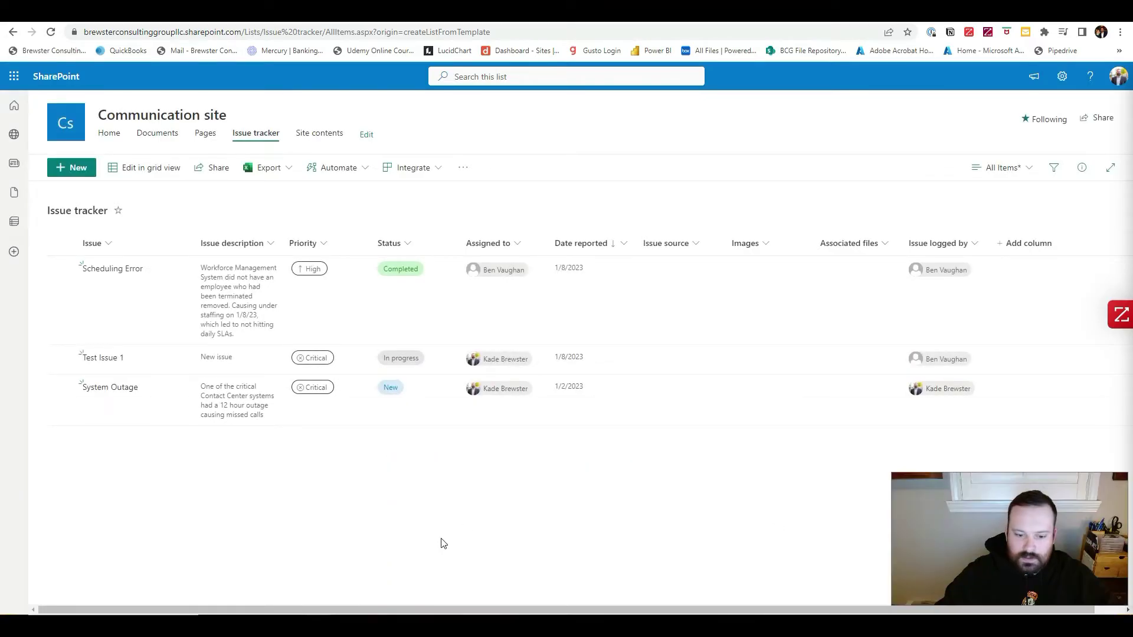
Step: Switch to the Power BI Desktop dashboard and refresh its data from the SharePoint list
{"action": "left_click", "coordinate": [348, 575]}
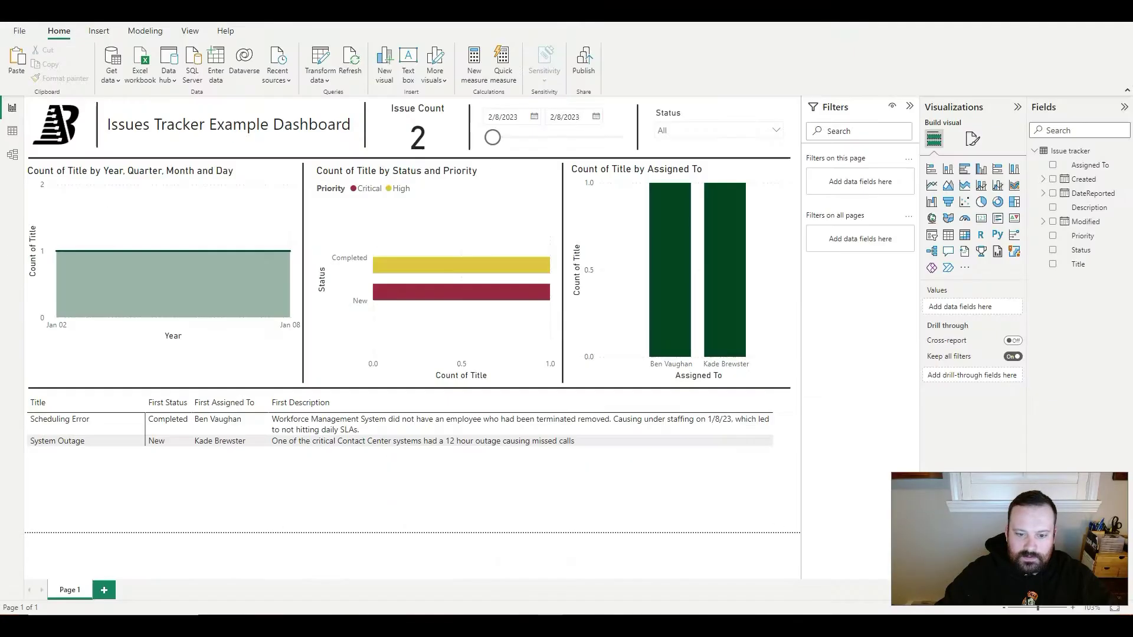
{"action": "left_click", "coordinate": [350, 59]}
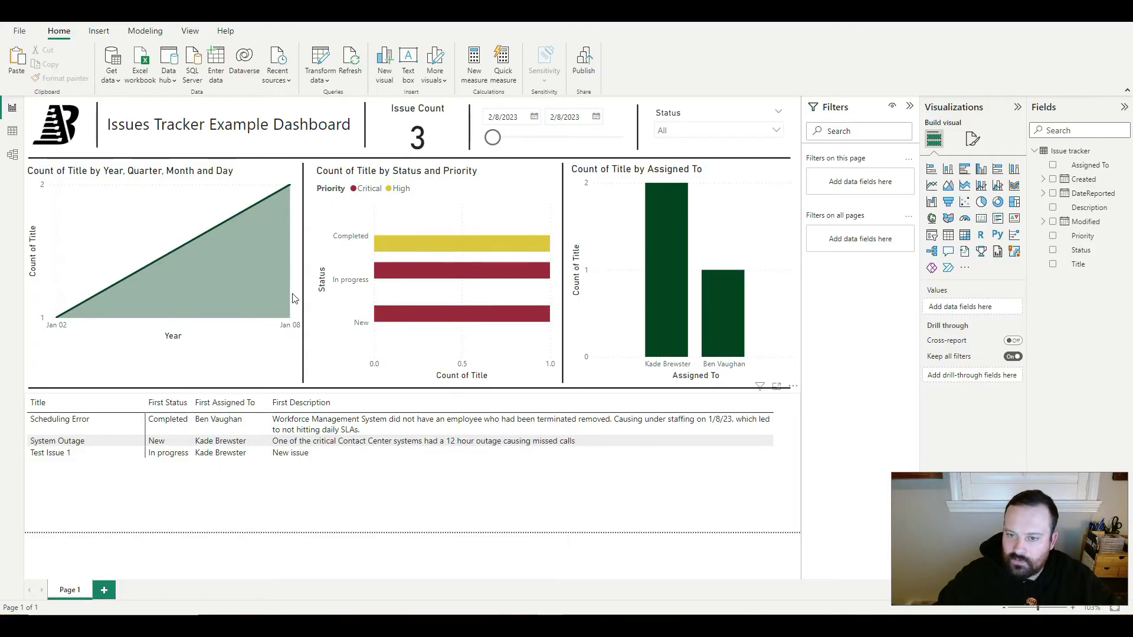
Step: Start publishing the report and save it as sample sp list when asked to save the changes
{"action": "left_click", "coordinate": [21, 31]}
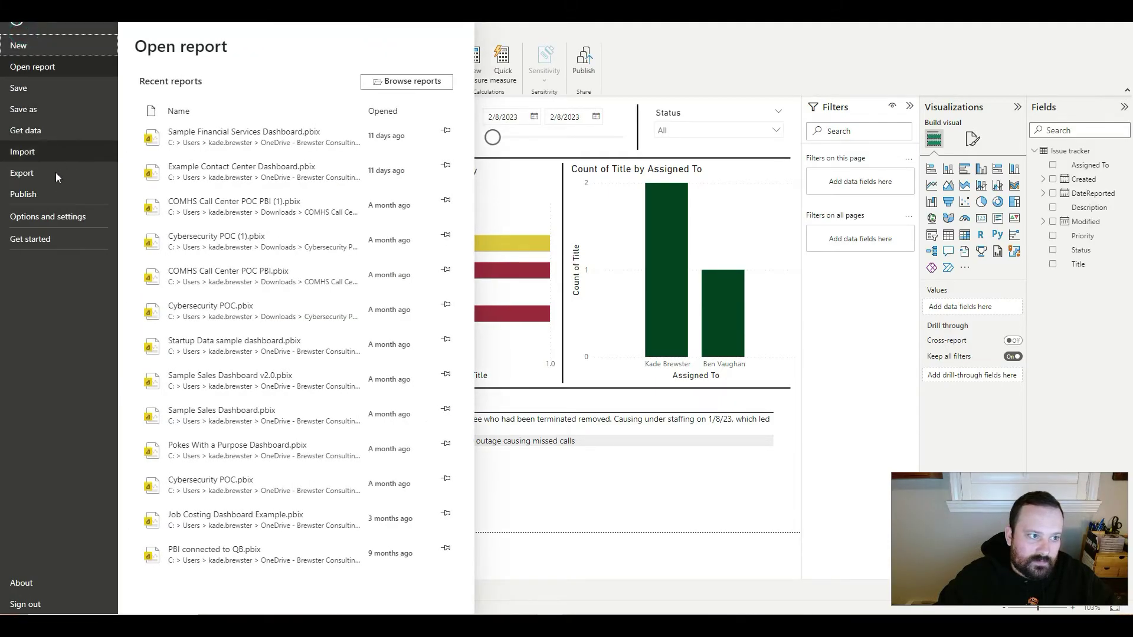
{"action": "left_click", "coordinate": [44, 198]}
{"action": "left_click", "coordinate": [208, 82]}
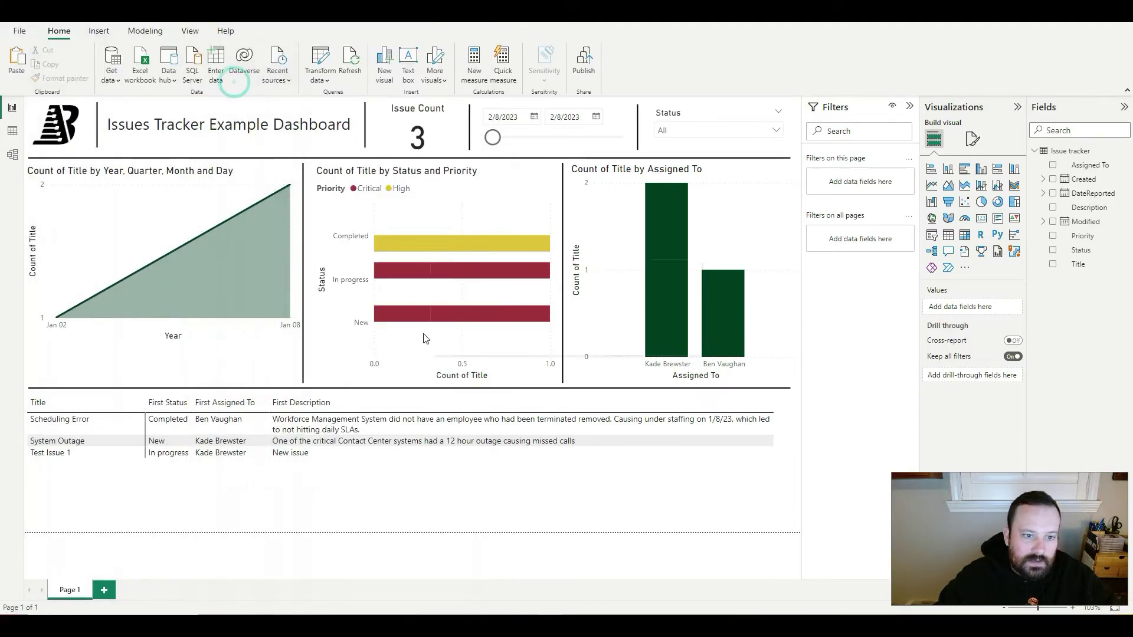
{"action": "left_click", "coordinate": [622, 333]}
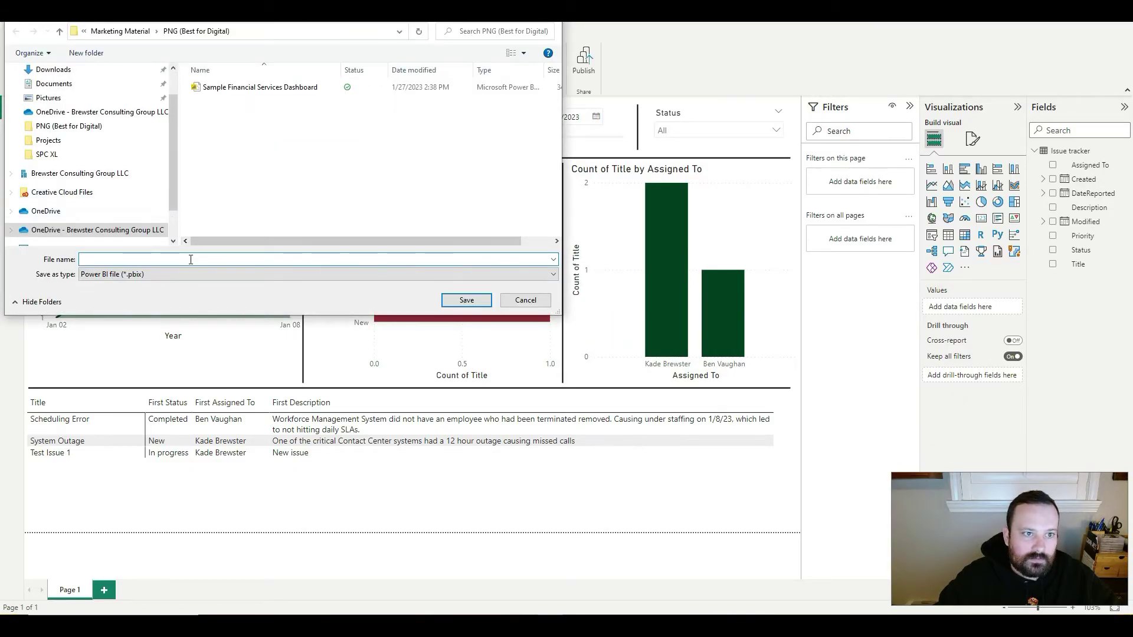
{"action": "type", "text": "sample"}
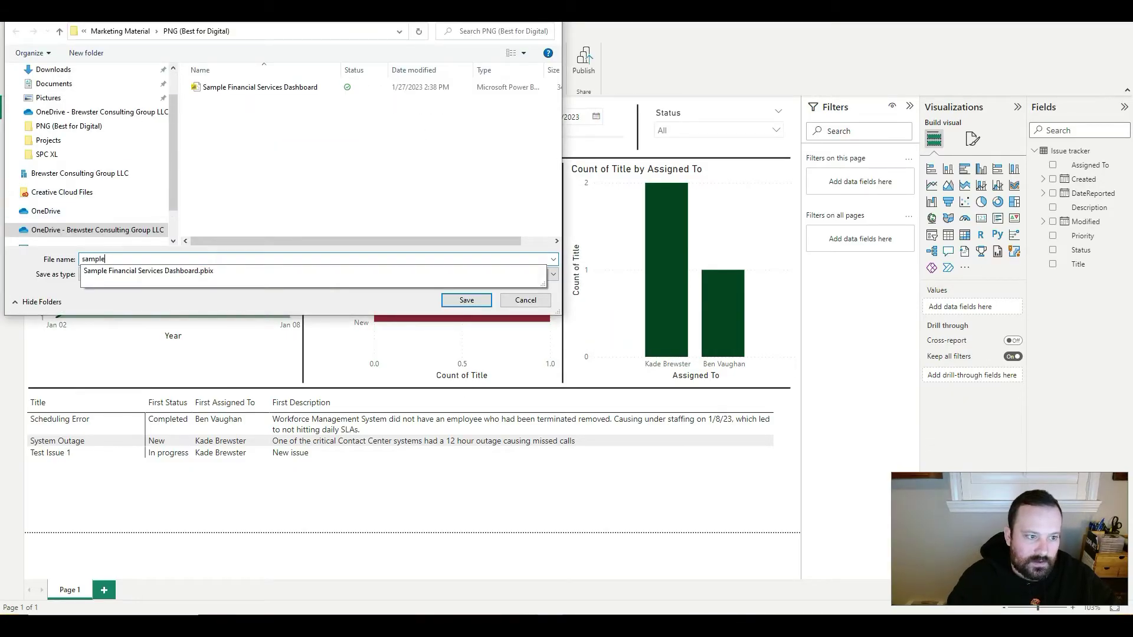
{"action": "type", "text": " save"}
{"action": "key", "text": "Return"}
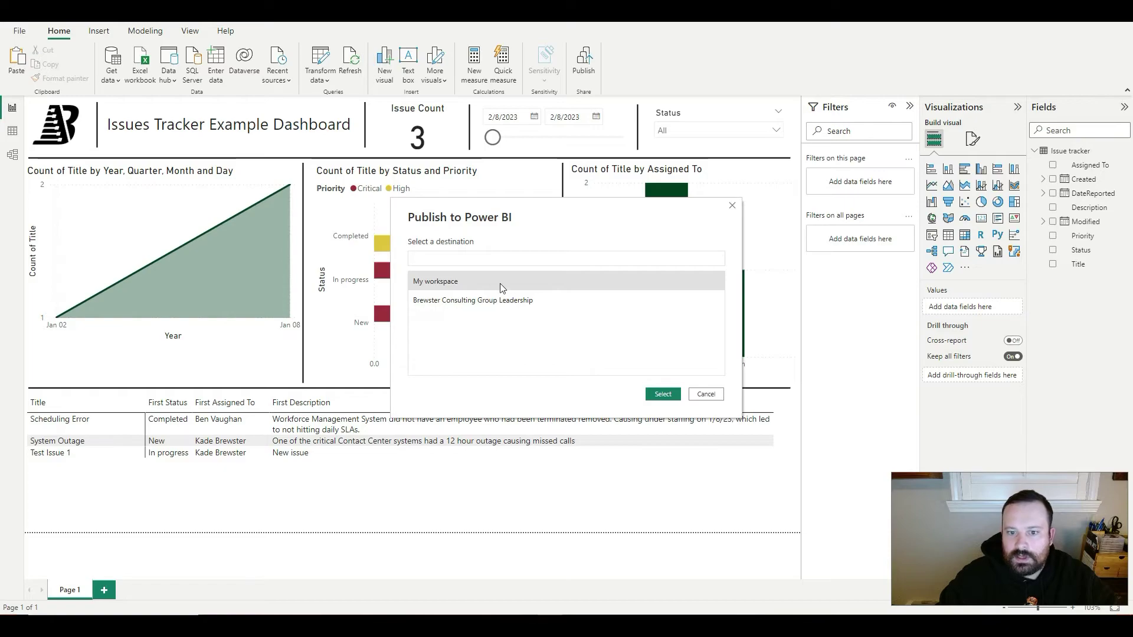
Step: Publish the report to My workspace
{"action": "left_click", "coordinate": [483, 302]}
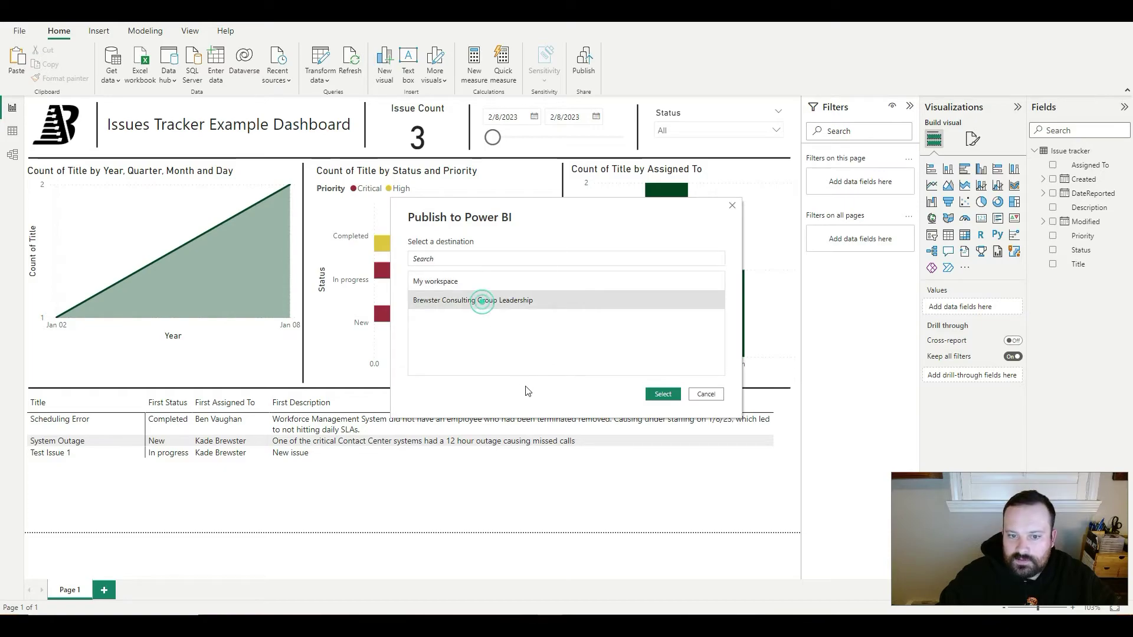
{"action": "left_click", "coordinate": [454, 283]}
{"action": "left_click", "coordinate": [449, 282]}
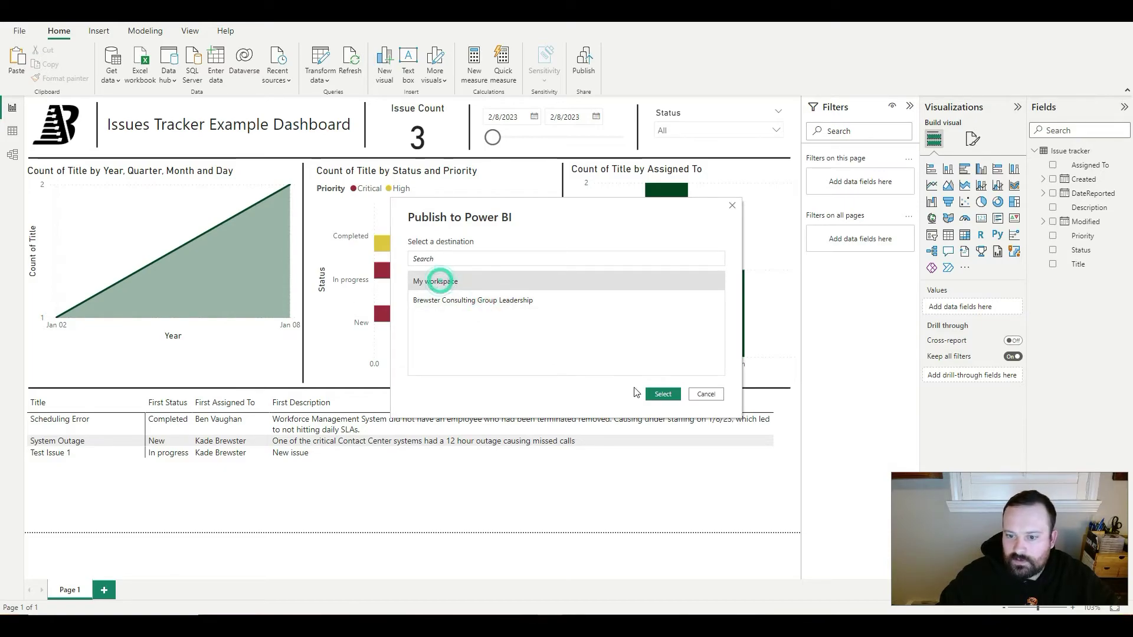
{"action": "left_click", "coordinate": [662, 394]}
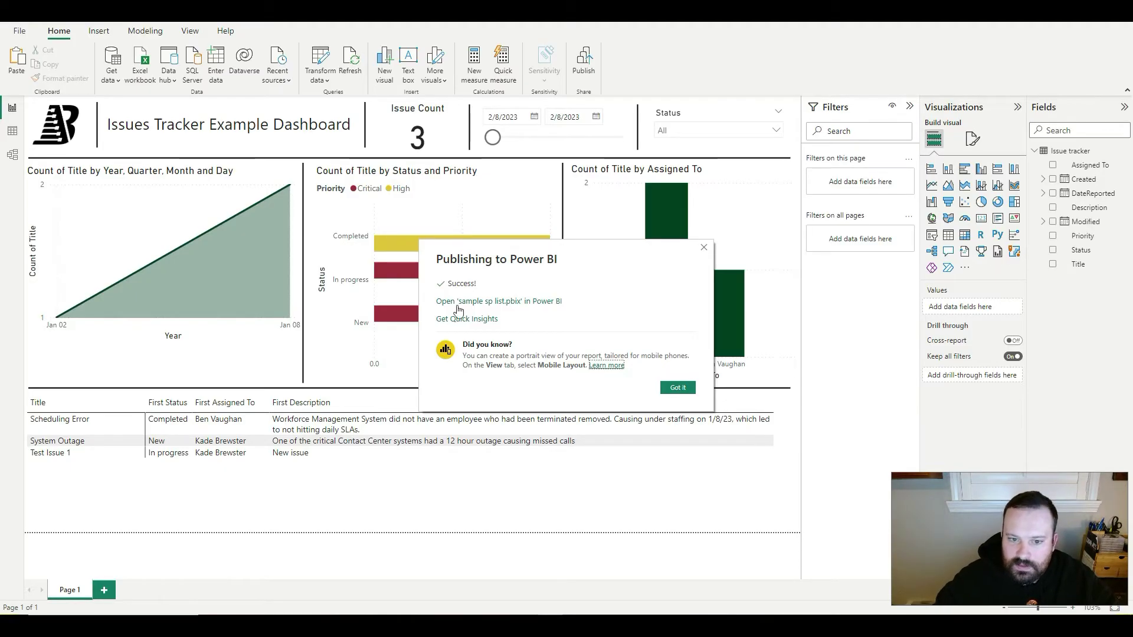
Step: Open the published sample sp list report in Power BI online and view its link-sharing options
{"action": "left_click", "coordinate": [534, 302]}
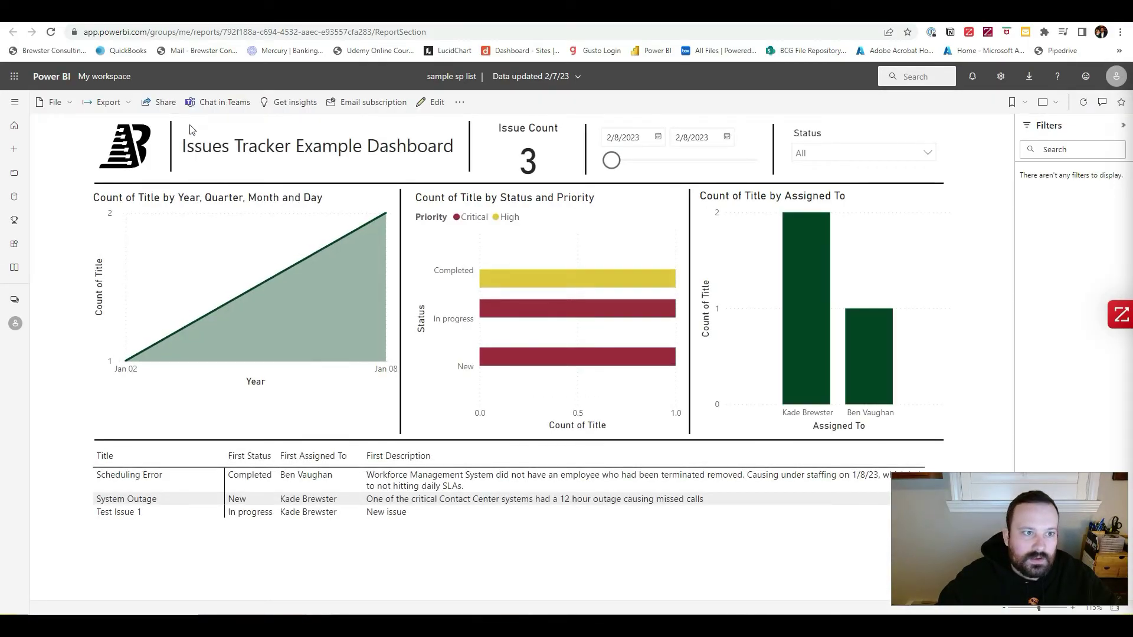
{"action": "left_click", "coordinate": [165, 103]}
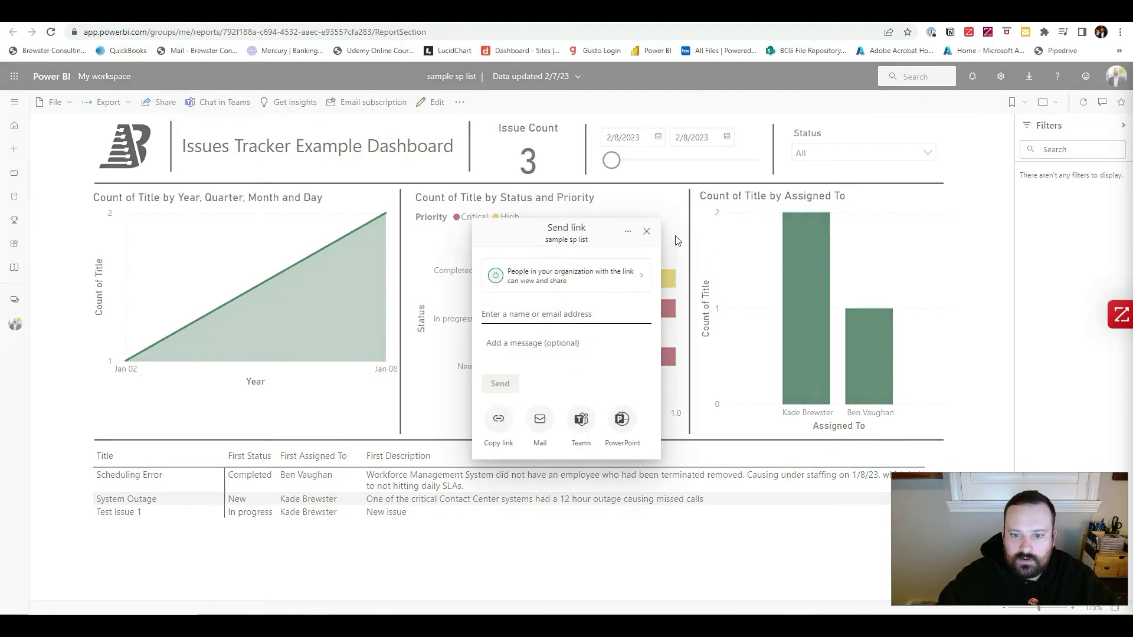
{"action": "left_click", "coordinate": [648, 231]}
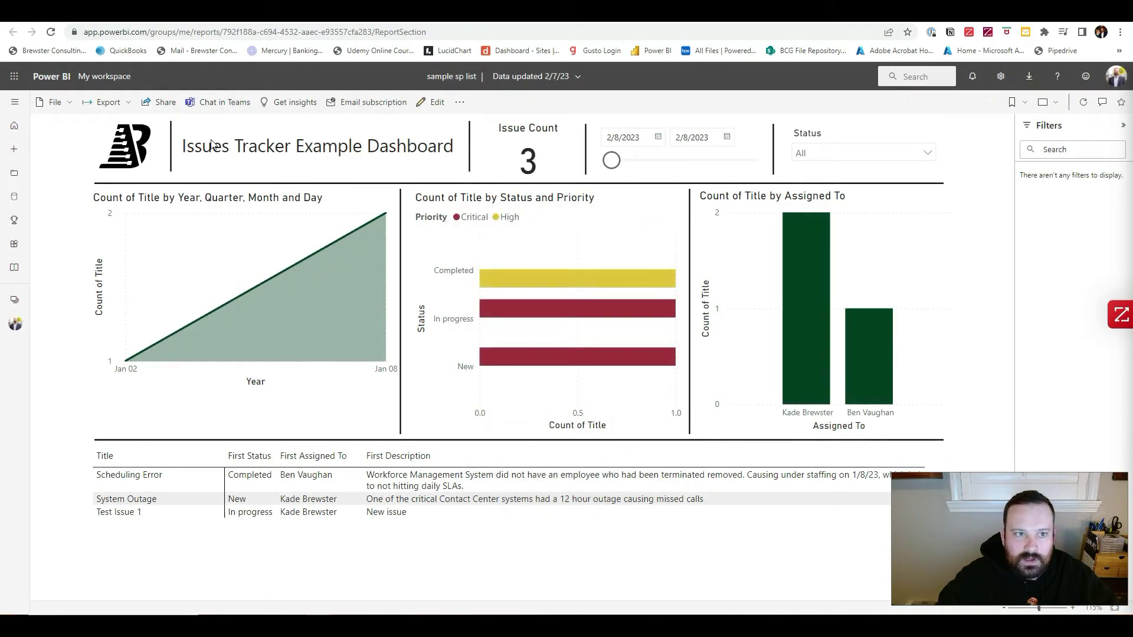
Step: Open the schedule refresh settings of the sample sp list dataset in My workspace
{"action": "left_click", "coordinate": [15, 324]}
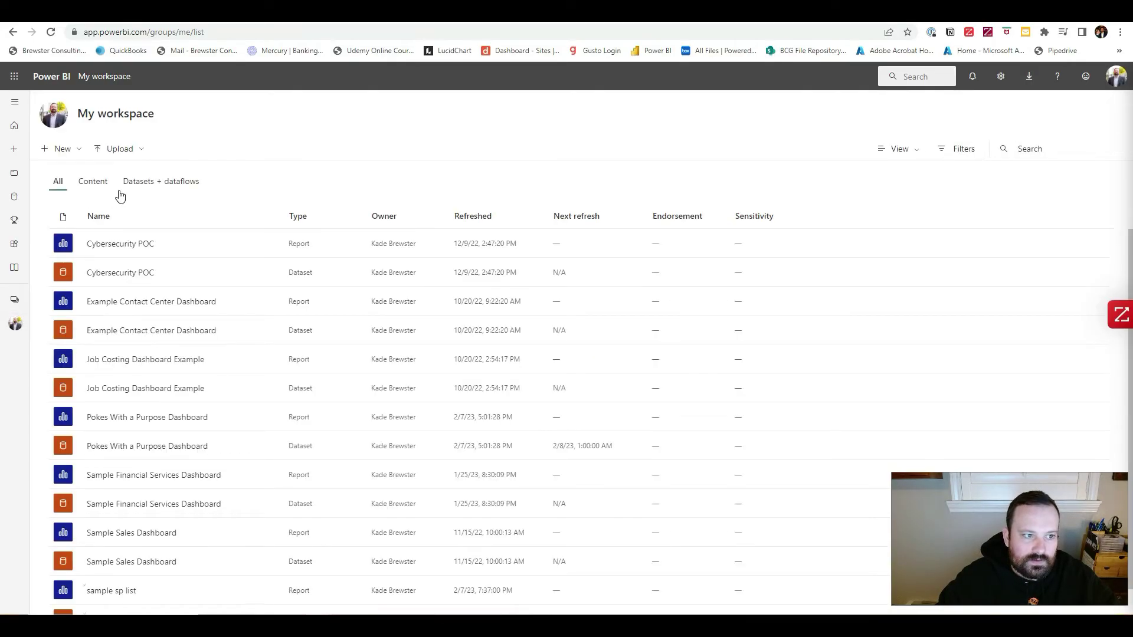
{"action": "left_click", "coordinate": [157, 181]}
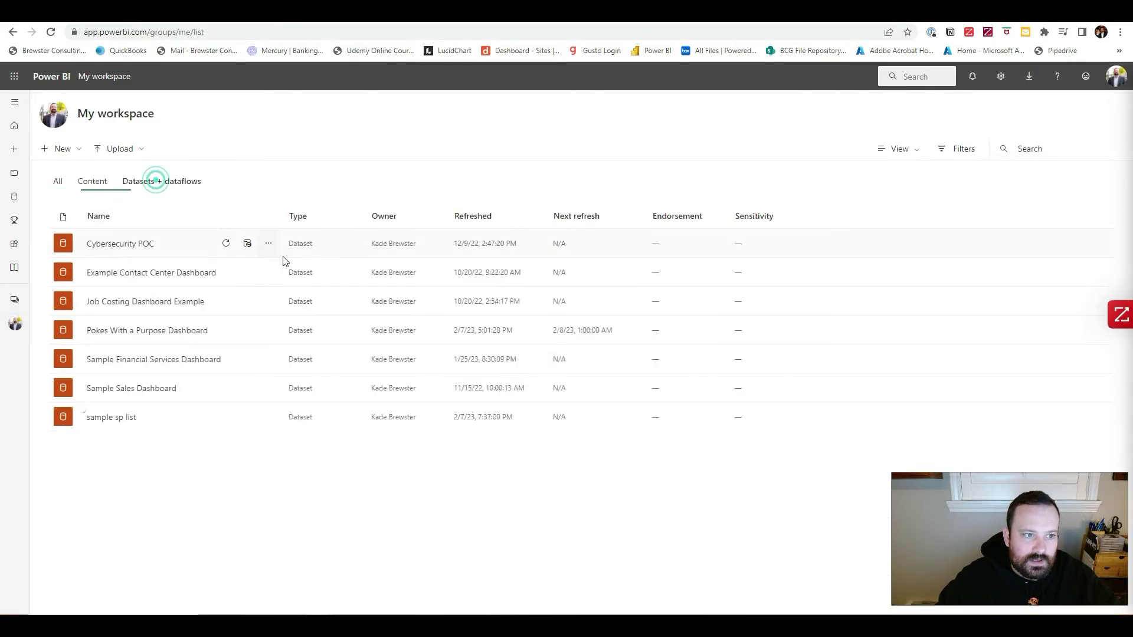
{"action": "left_click", "coordinate": [57, 181]}
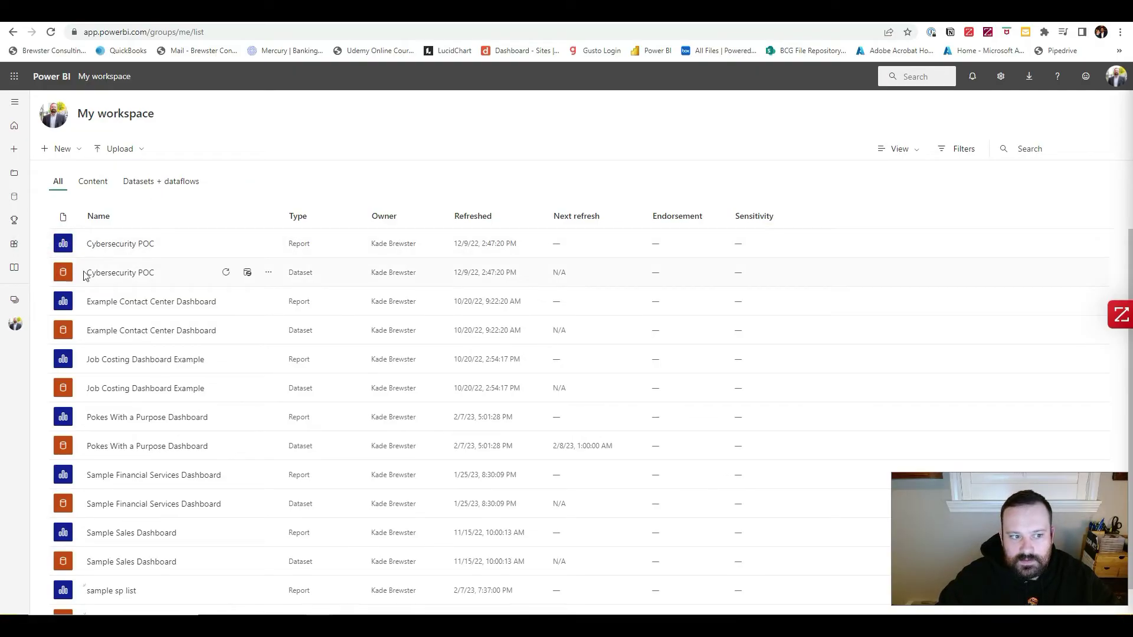
{"action": "left_click", "coordinate": [157, 182]}
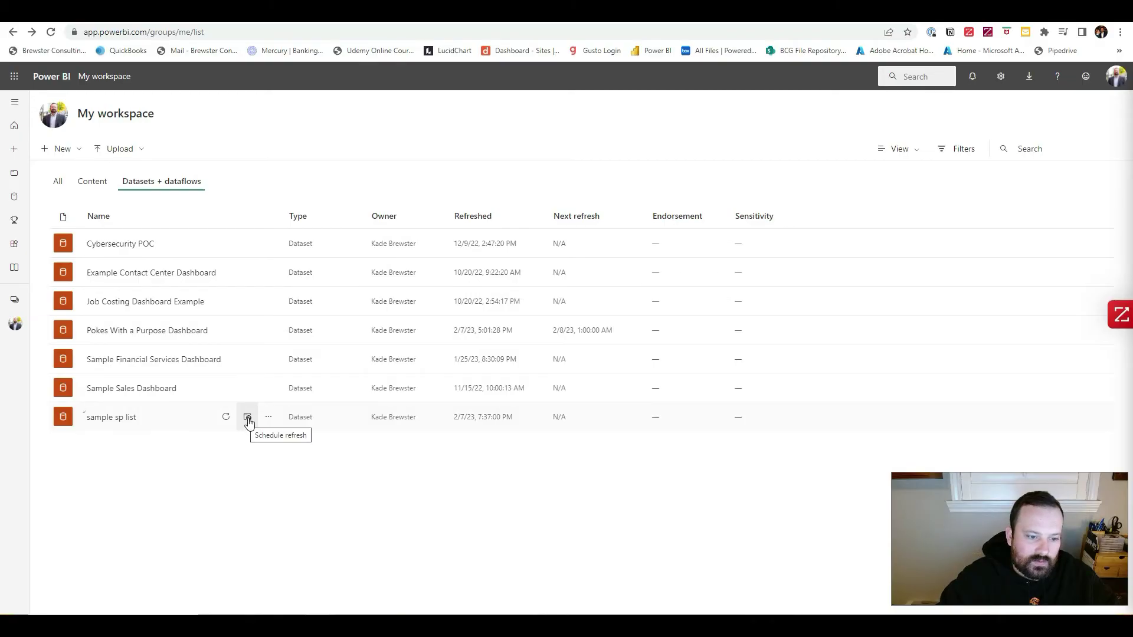
{"action": "left_click", "coordinate": [248, 418]}
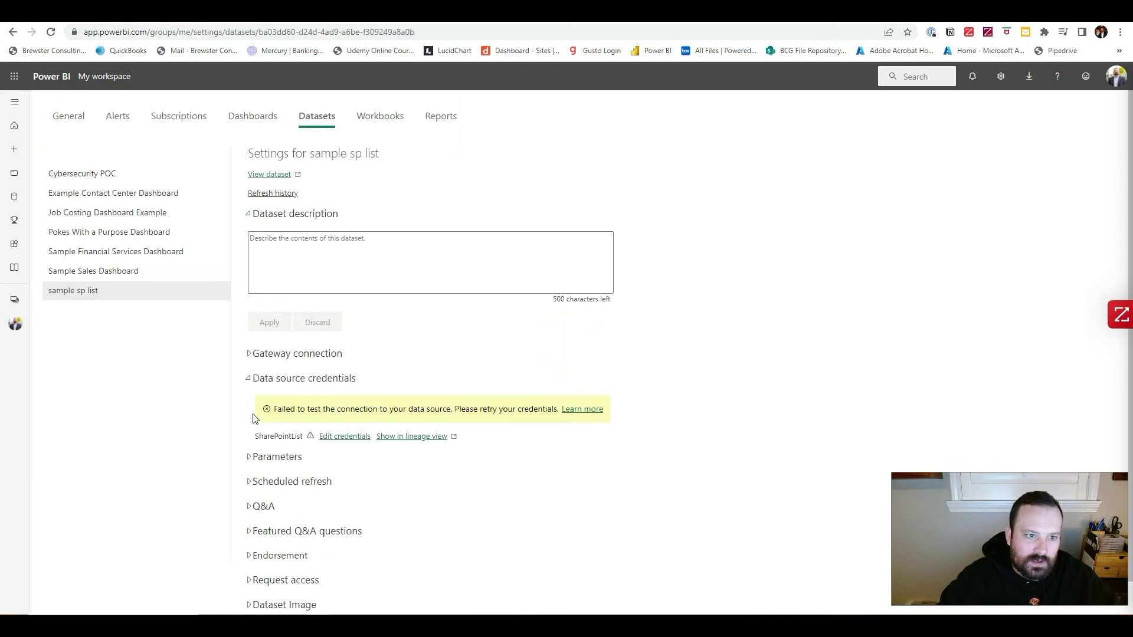
Step: Expand the scheduled refresh section and examine its options and the data source credentials status
{"action": "scroll", "coordinate": [446, 241], "scroll_direction": "down", "scroll_amount": 1}
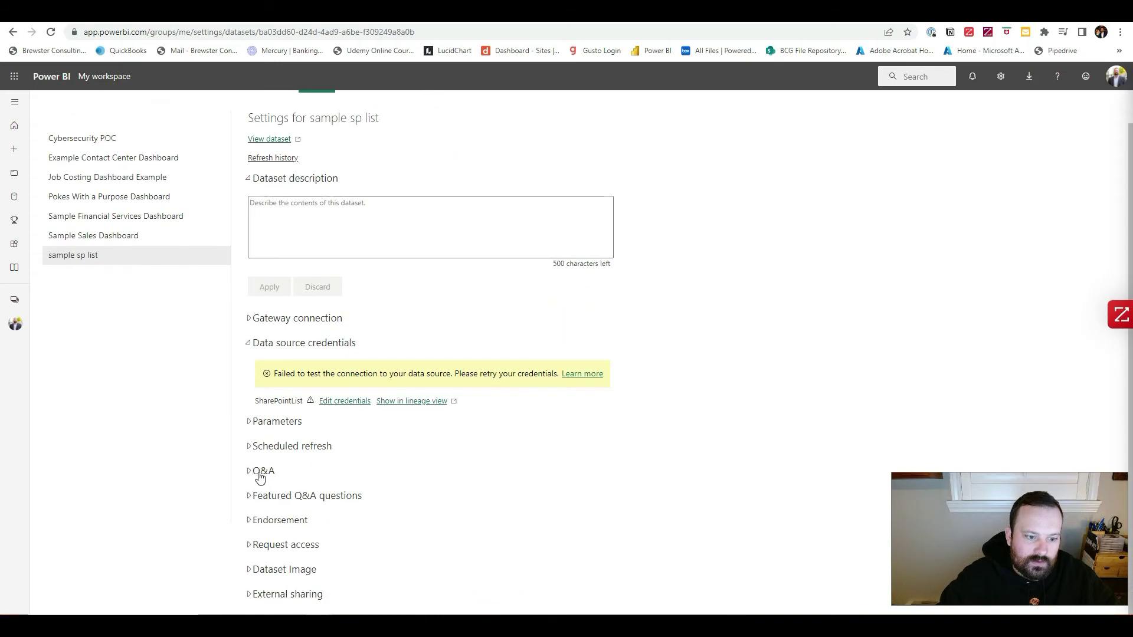
{"action": "left_click", "coordinate": [254, 445]}
{"action": "scroll", "coordinate": [452, 387], "scroll_direction": "down", "scroll_amount": 2}
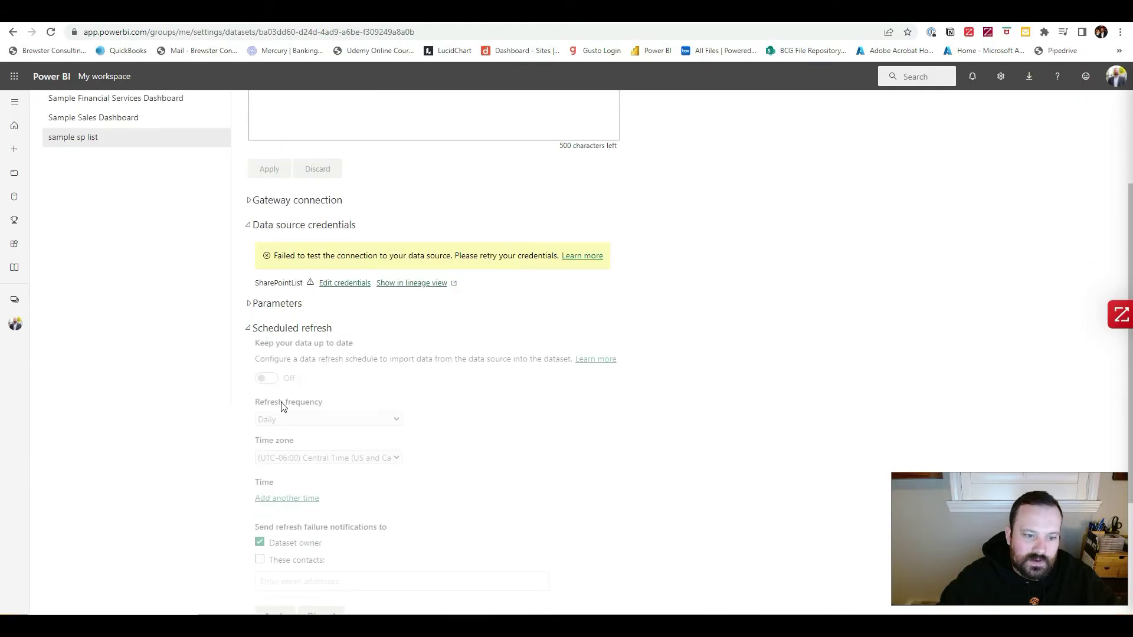
{"action": "scroll", "coordinate": [341, 345], "scroll_direction": "up", "scroll_amount": 3}
{"action": "scroll", "coordinate": [299, 378], "scroll_direction": "down", "scroll_amount": 2}
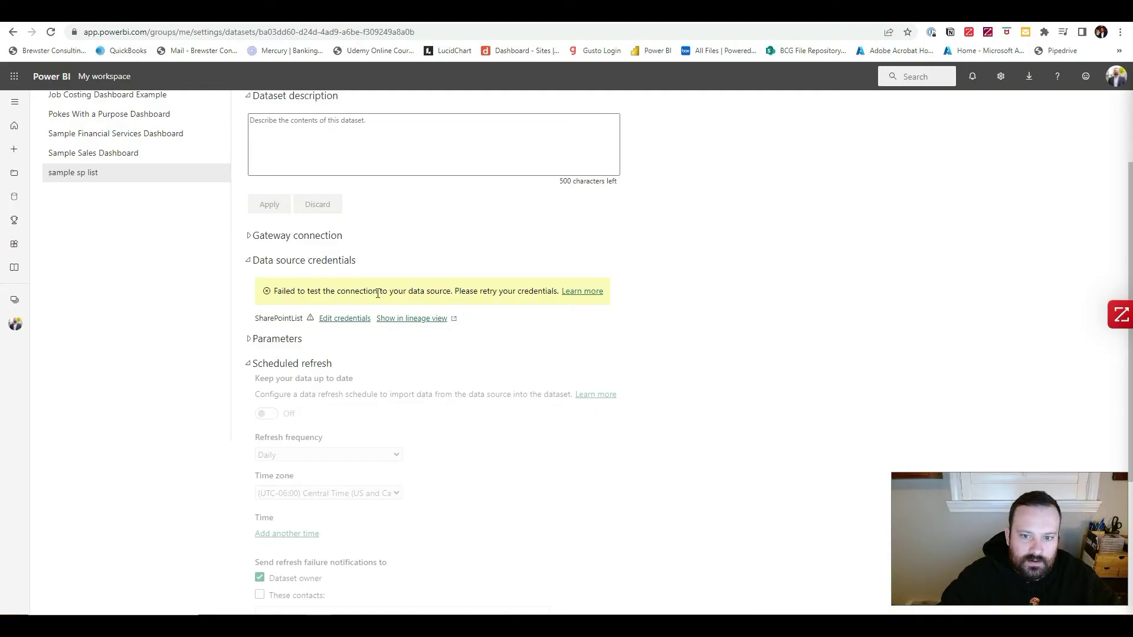
{"action": "triple_click", "coordinate": [294, 292]}
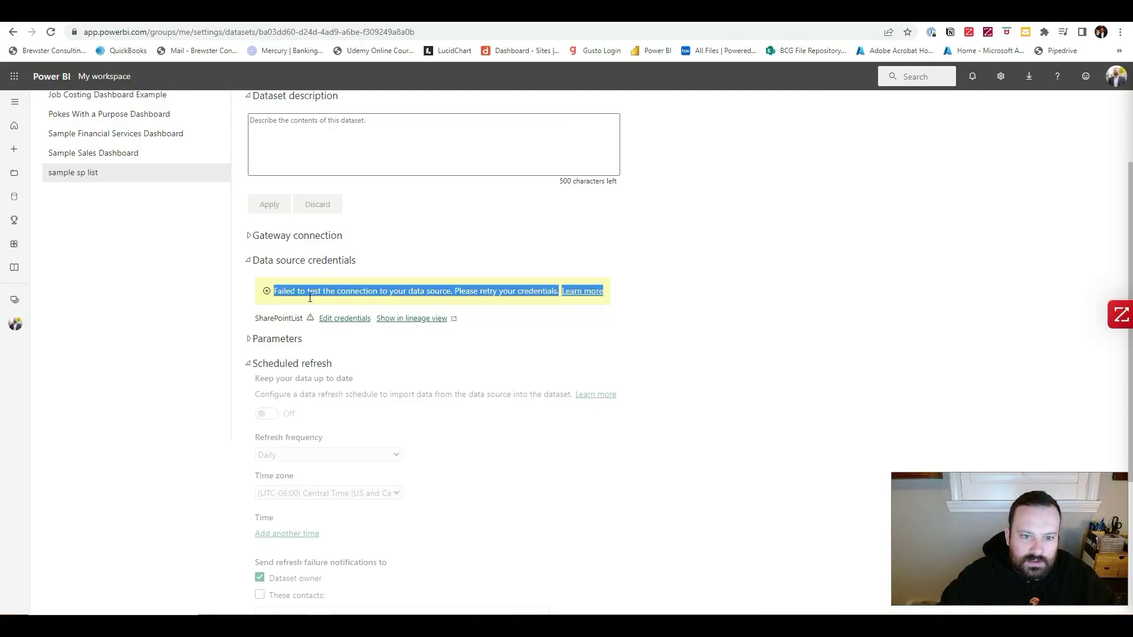
{"action": "left_click", "coordinate": [511, 323]}
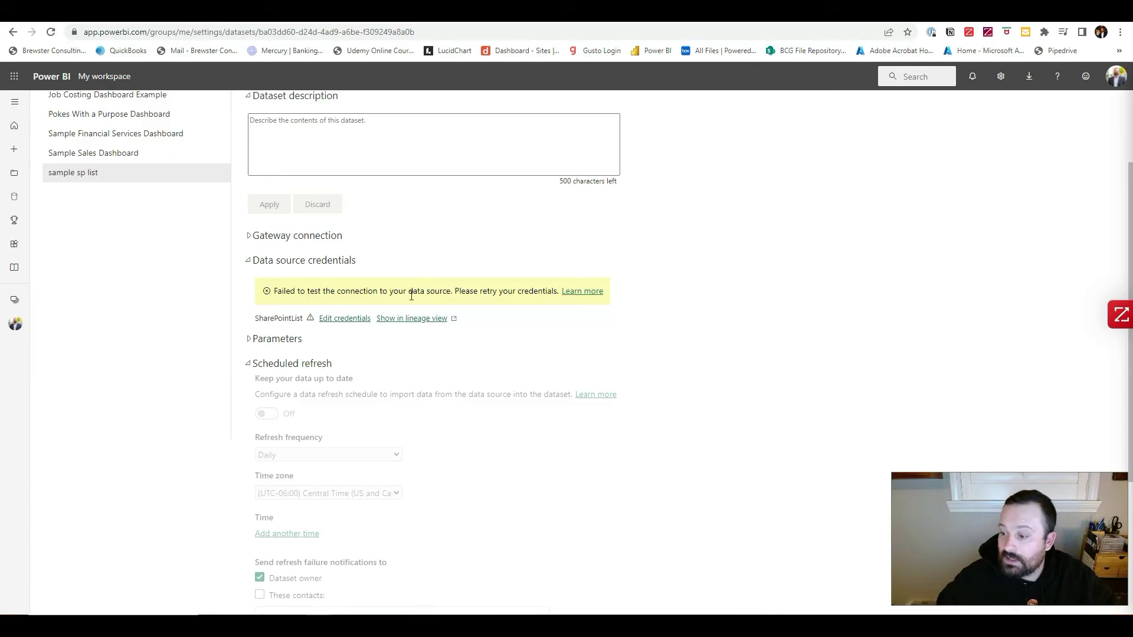
Step: Configure the SharePointList credentials with OAuth2 authentication and Organizational privacy level, and sign in with the work account
{"action": "left_click", "coordinate": [333, 323]}
{"action": "left_click", "coordinate": [501, 346]}
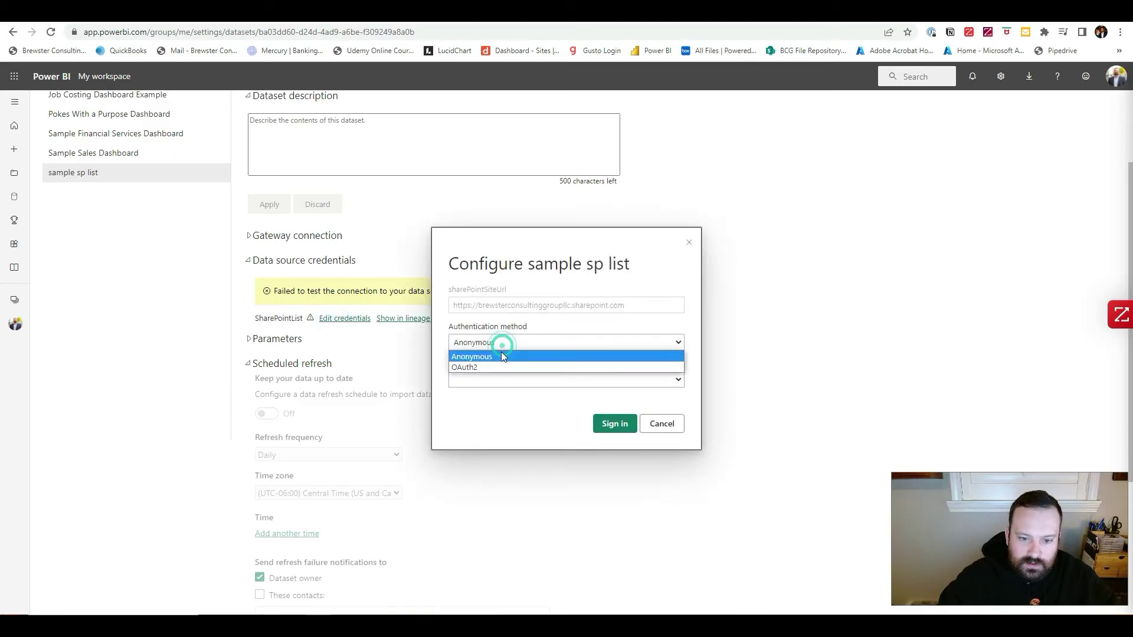
{"action": "left_click", "coordinate": [488, 367]}
{"action": "left_click", "coordinate": [523, 380]}
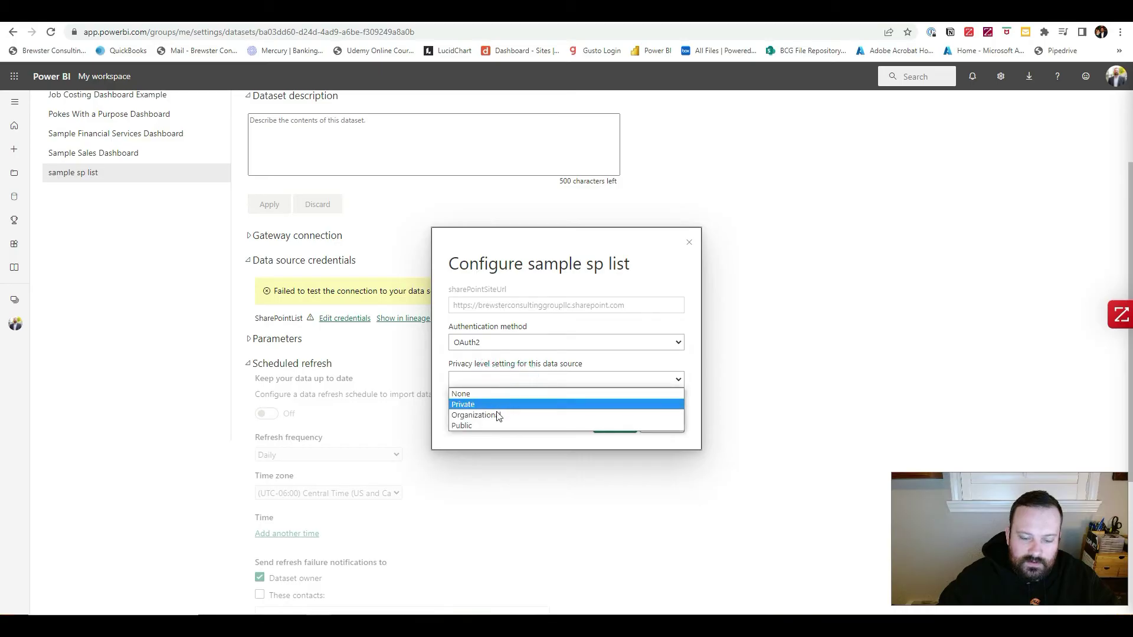
{"action": "left_click", "coordinate": [496, 413]}
{"action": "left_click", "coordinate": [611, 424]}
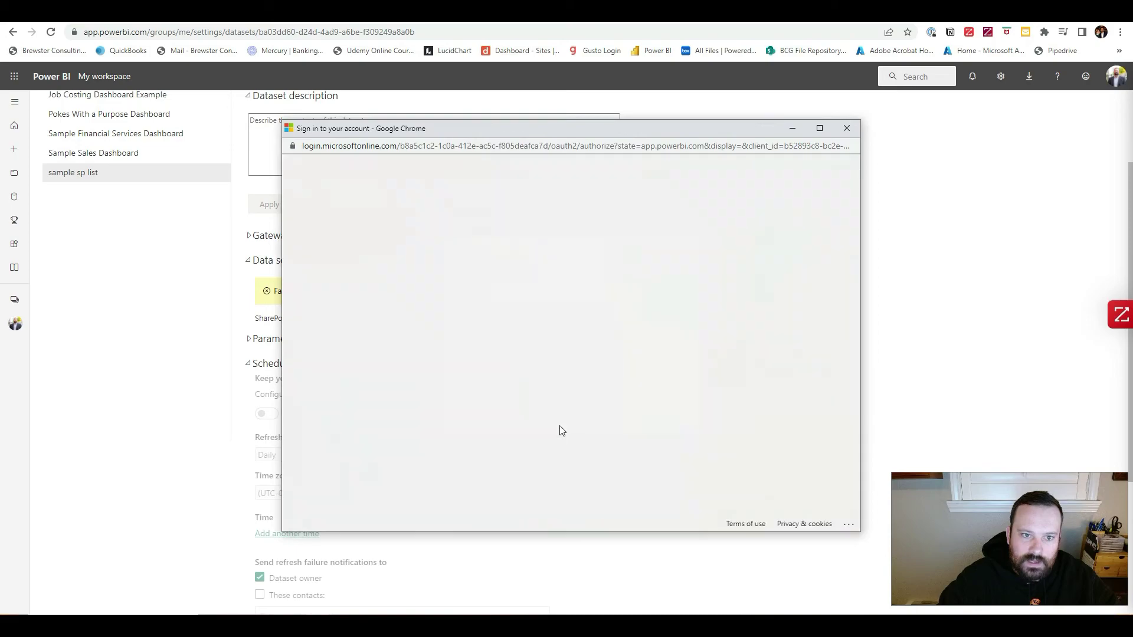
{"action": "left_click", "coordinate": [518, 329]}
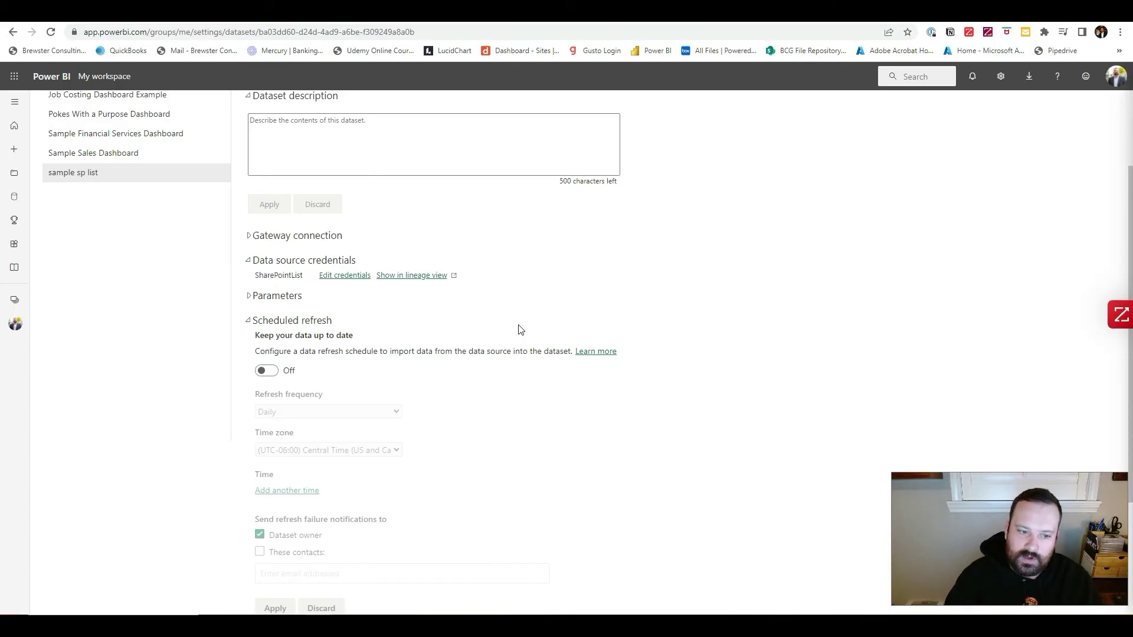
Step: Turn on scheduled refresh for the dataset and keep its refresh frequency at Daily
{"action": "left_click", "coordinate": [266, 372]}
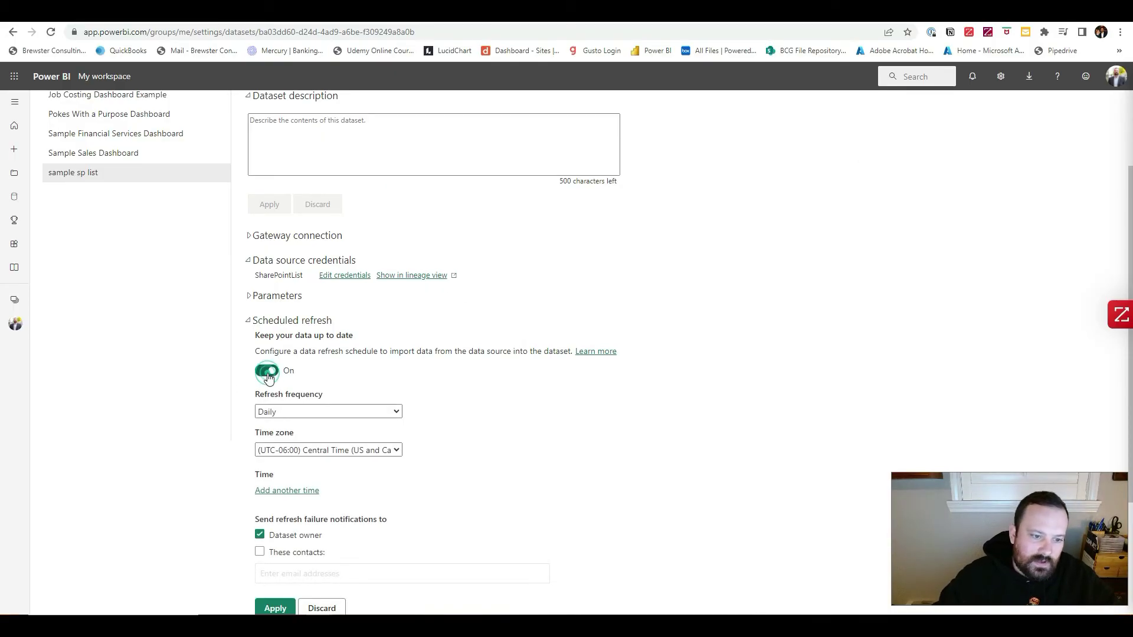
{"action": "scroll", "coordinate": [395, 399], "scroll_direction": "down", "scroll_amount": 3}
{"action": "scroll", "coordinate": [257, 342], "scroll_direction": "up", "scroll_amount": 1}
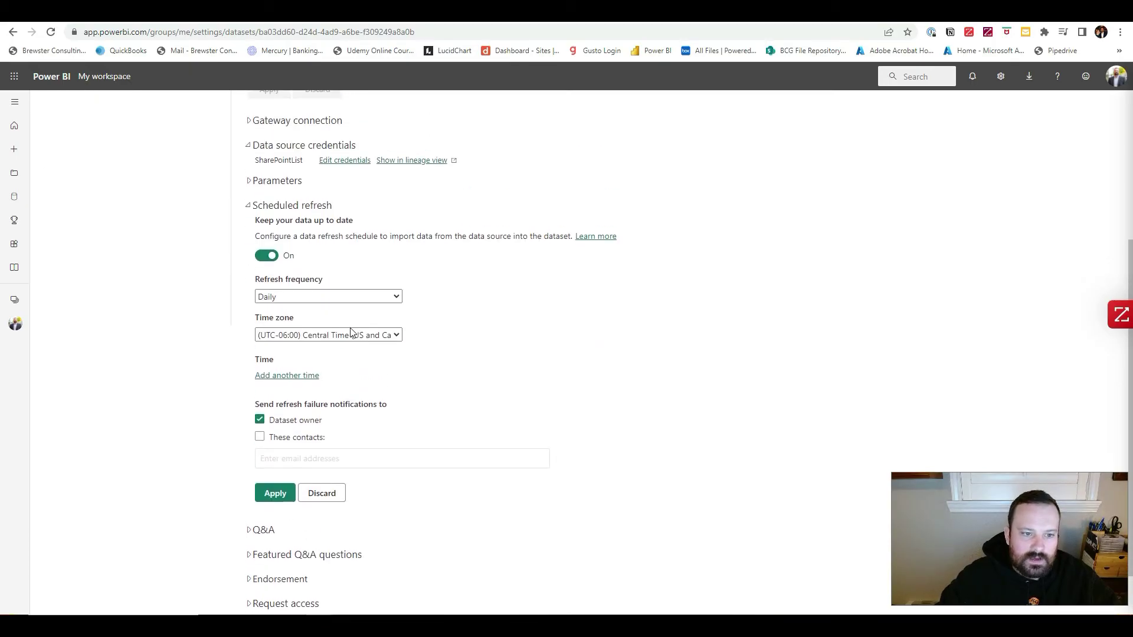
{"action": "left_click", "coordinate": [385, 298]}
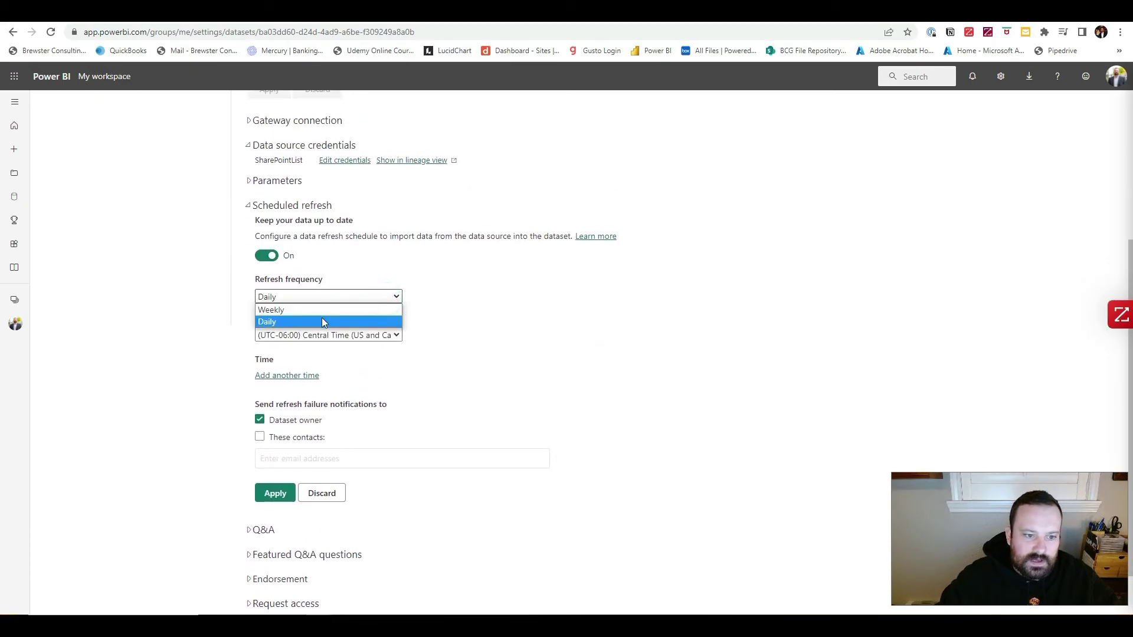
{"action": "left_click", "coordinate": [322, 319]}
Step: Add daily refresh times at 1:00 AM, 5:00 AM and 8:00 AM
{"action": "left_click", "coordinate": [306, 377]}
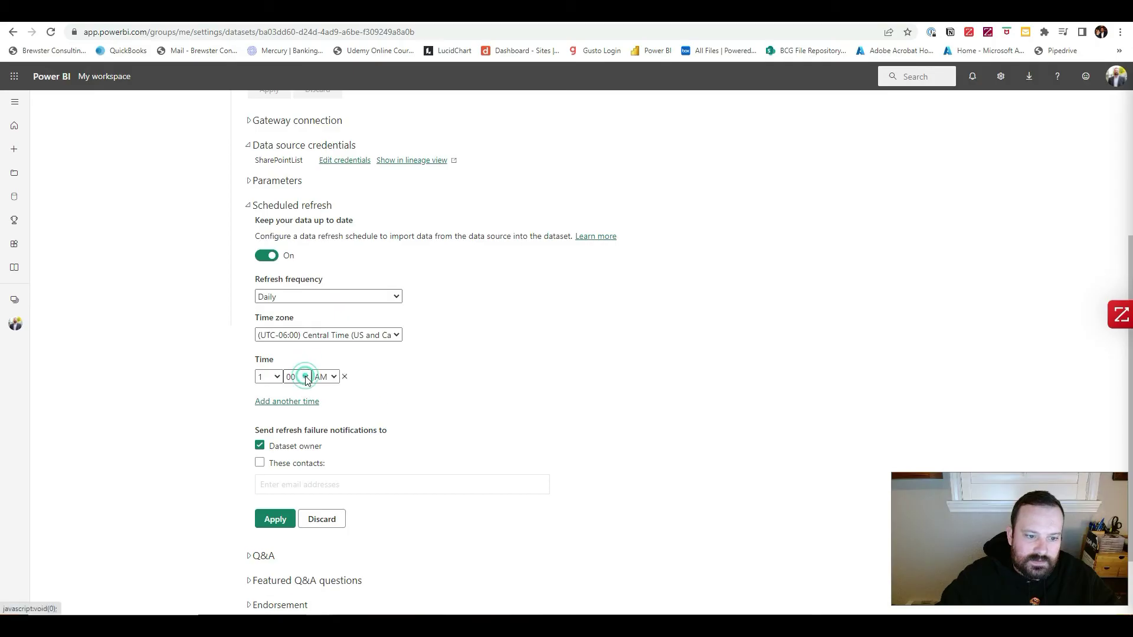
{"action": "left_click", "coordinate": [295, 401]}
{"action": "left_click", "coordinate": [282, 404]}
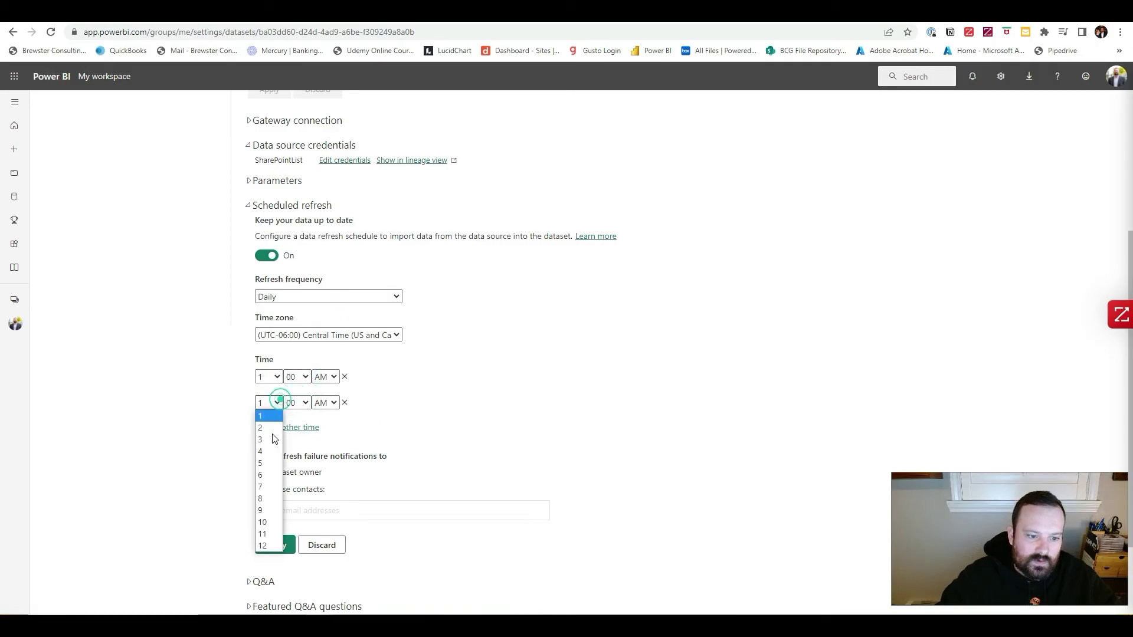
{"action": "left_click", "coordinate": [267, 463]}
{"action": "left_click", "coordinate": [295, 428]}
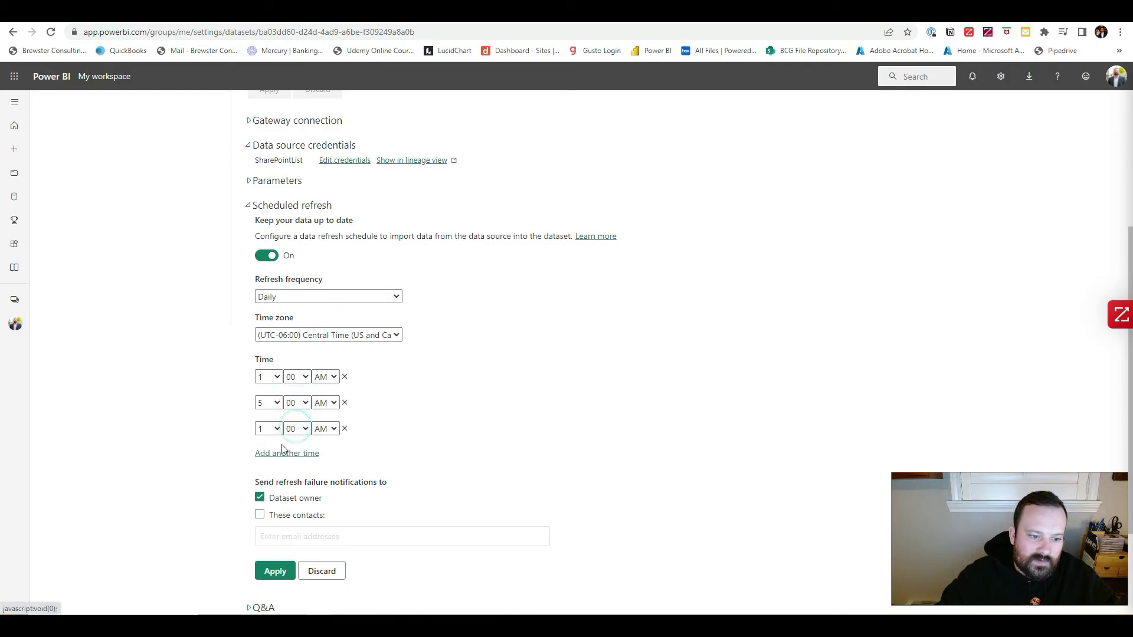
{"action": "left_click", "coordinate": [271, 428]}
{"action": "left_click", "coordinate": [261, 524]}
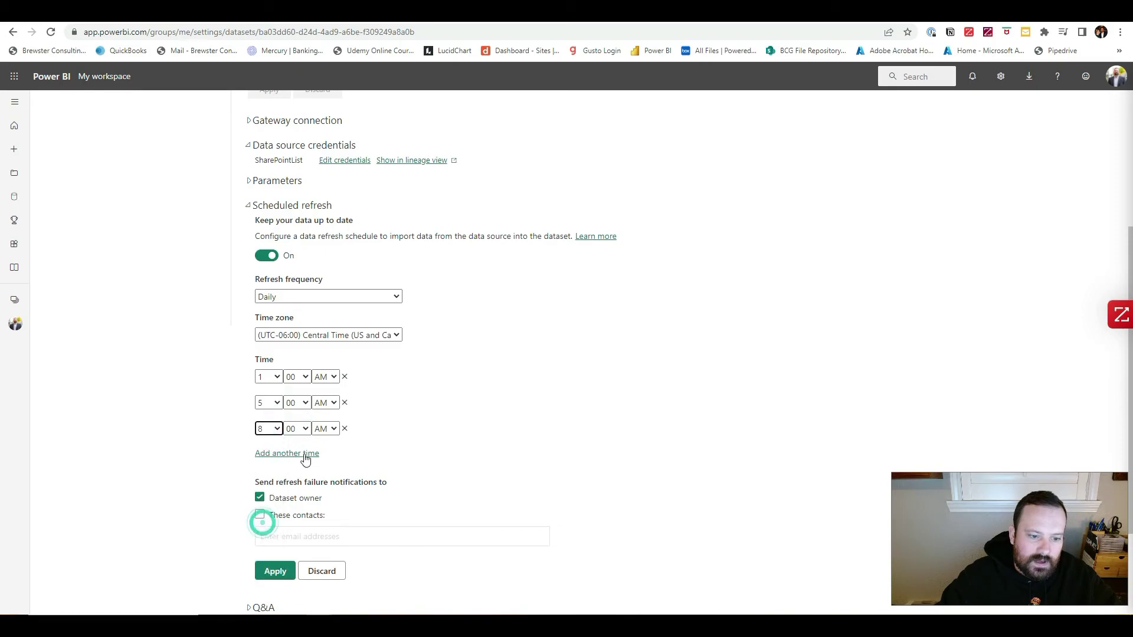
Step: Add daily refresh times at 9:00 AM and 10:00 AM and apply the scheduled refresh settings
{"action": "left_click", "coordinate": [300, 453]}
{"action": "left_click", "coordinate": [271, 455]}
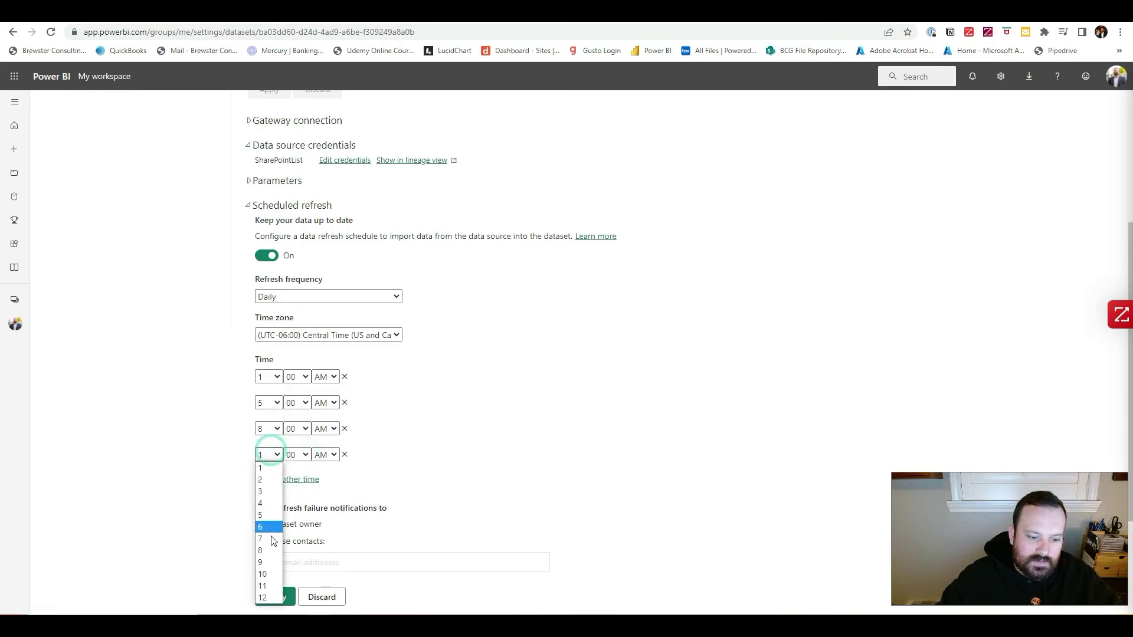
{"action": "left_click", "coordinate": [262, 563]}
{"action": "left_click", "coordinate": [292, 481]}
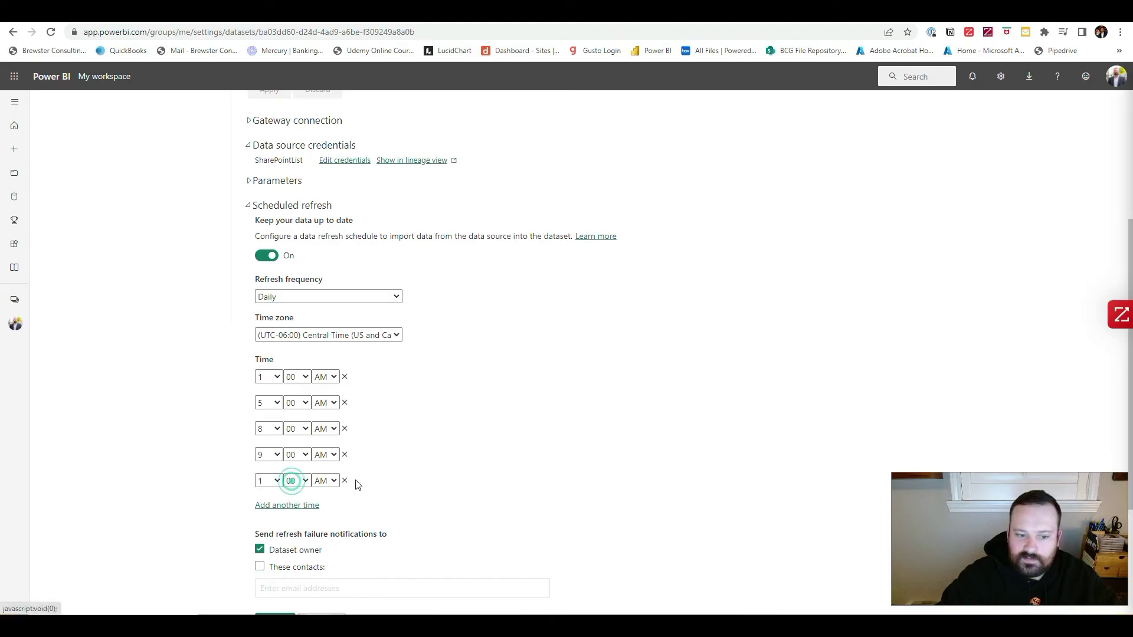
{"action": "left_click", "coordinate": [266, 481]}
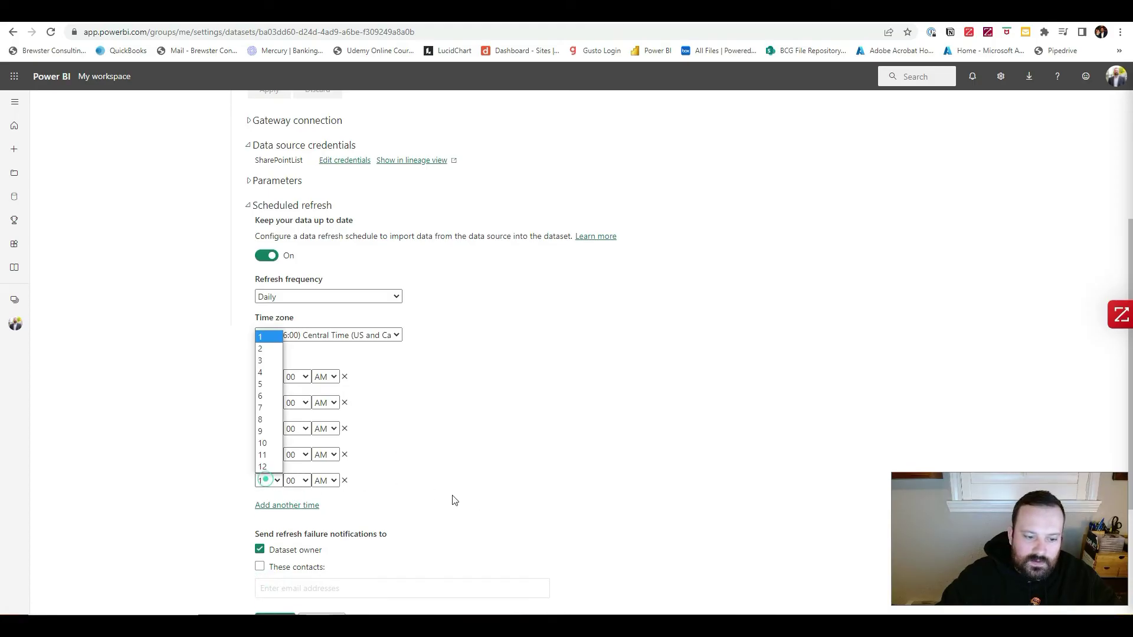
{"action": "scroll", "coordinate": [257, 443], "scroll_direction": "down", "scroll_amount": 2}
{"action": "left_click", "coordinate": [275, 371]}
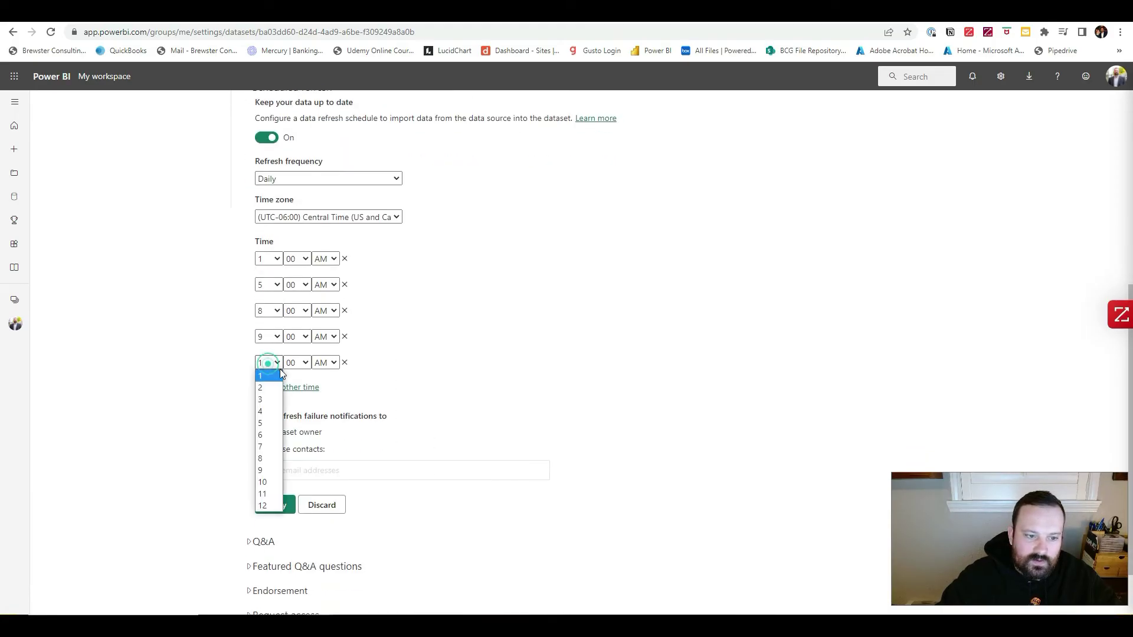
{"action": "left_click", "coordinate": [265, 471]}
{"action": "left_click", "coordinate": [436, 352]}
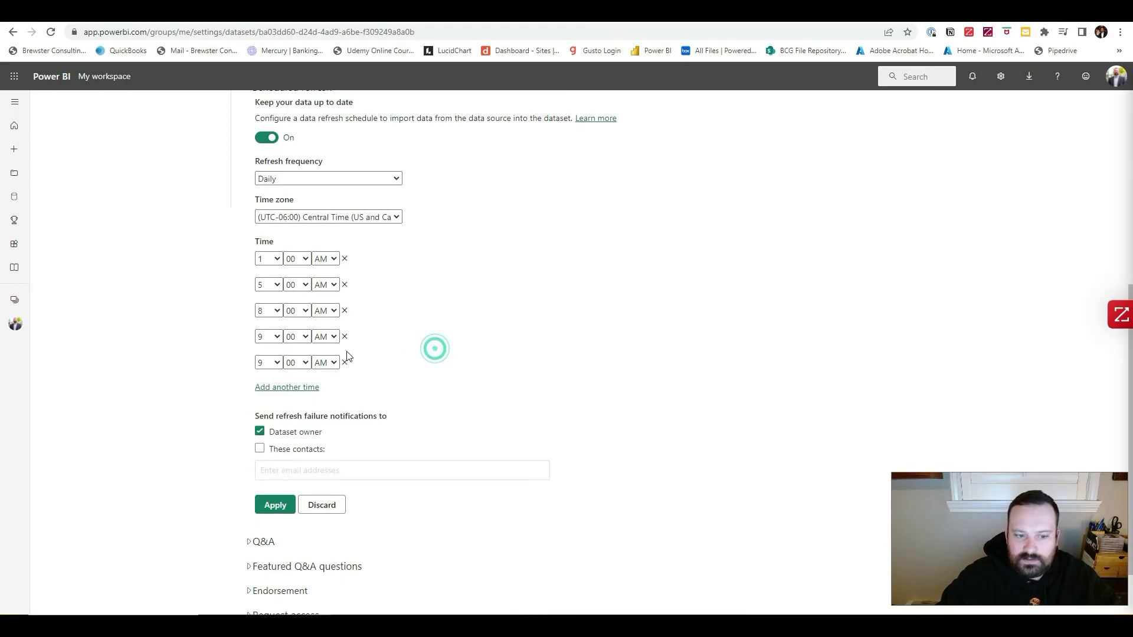
{"action": "left_click", "coordinate": [264, 362]}
{"action": "left_click", "coordinate": [261, 482]}
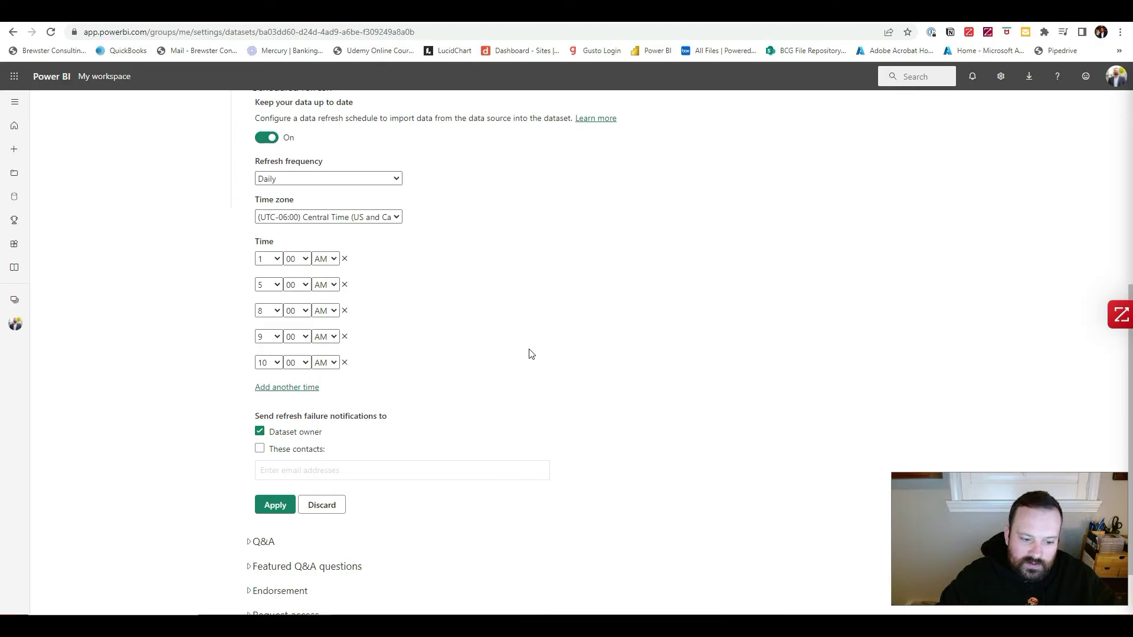
{"action": "left_click", "coordinate": [274, 504]}
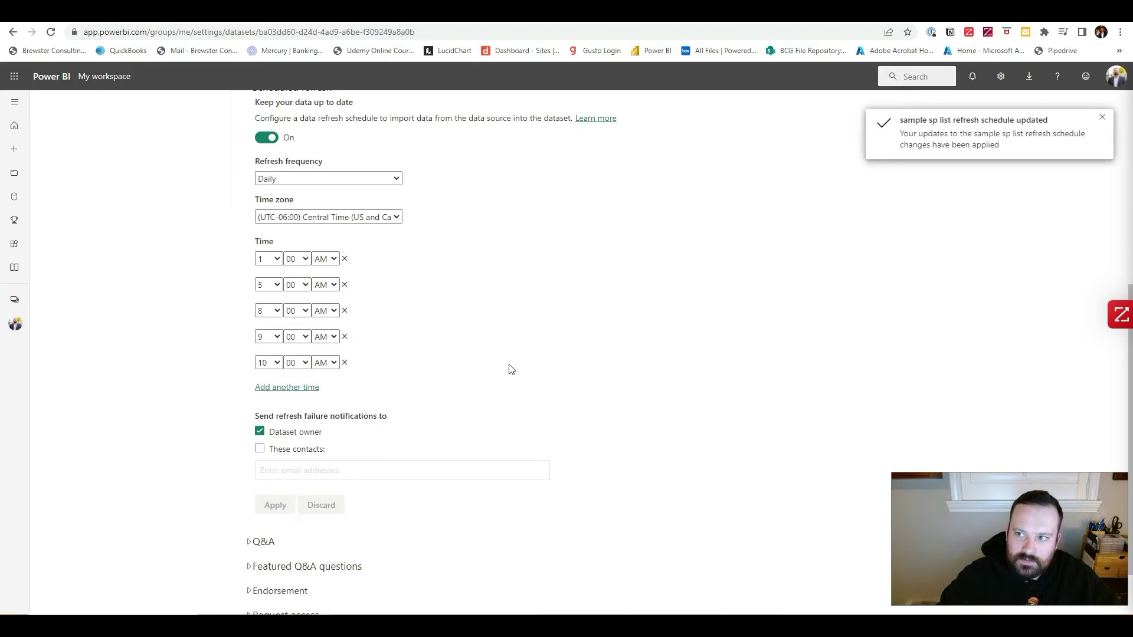
Step: Return to the datasets list of My workspace and check the next refresh time of the sample sp list dataset
{"action": "scroll", "coordinate": [510, 369], "scroll_direction": "up", "scroll_amount": 6}
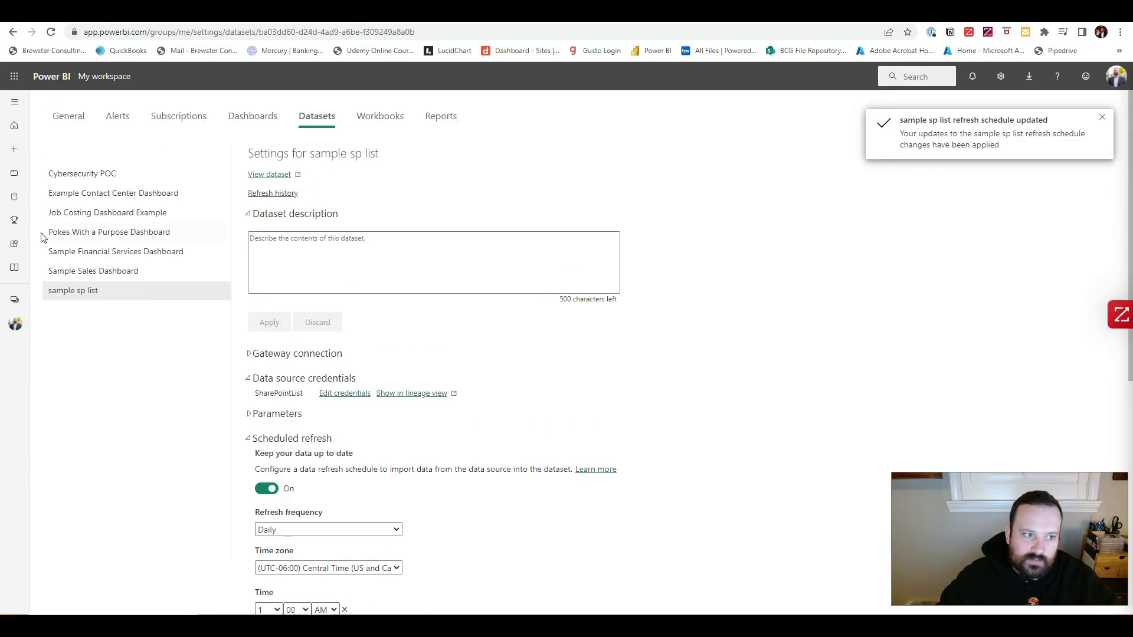
{"action": "left_click", "coordinate": [17, 303]}
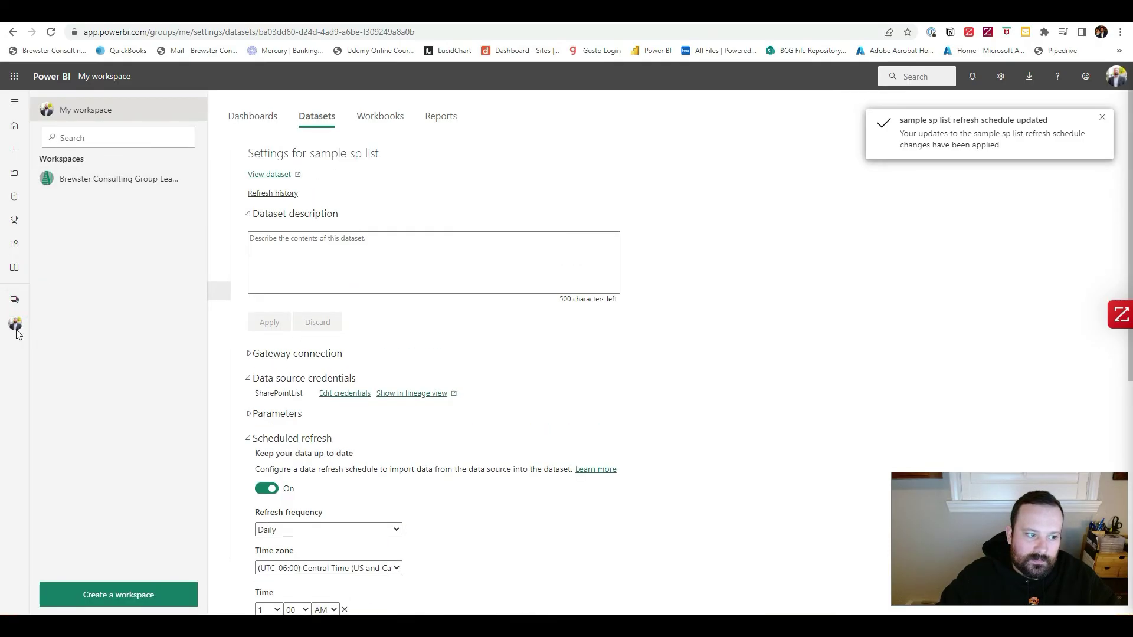
{"action": "left_click", "coordinate": [16, 328]}
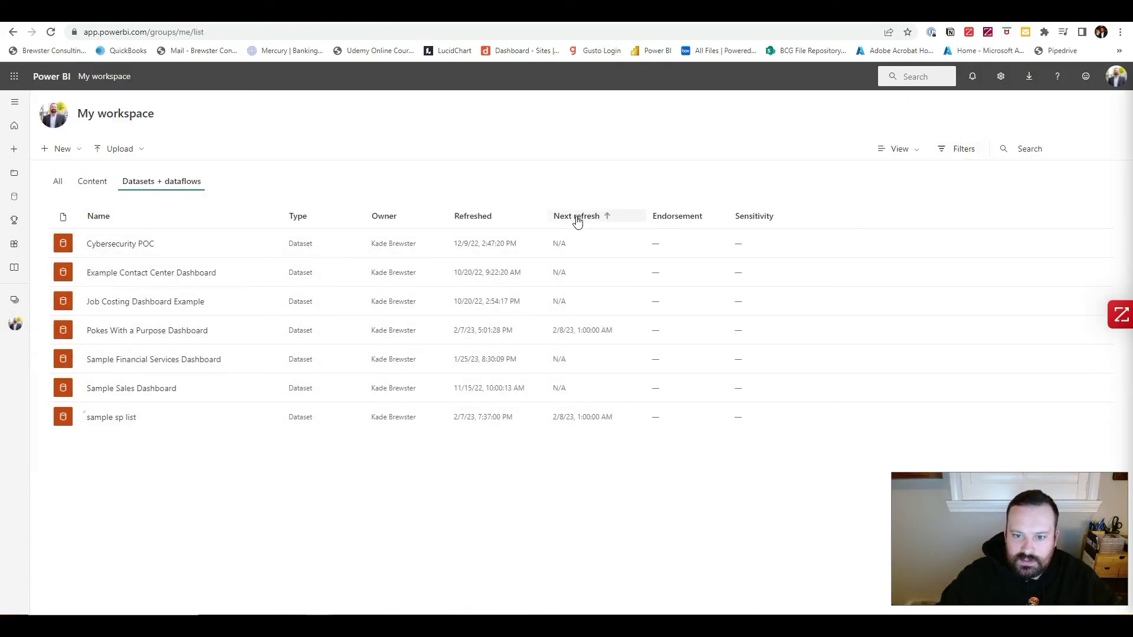
{"action": "triple_click", "coordinate": [569, 417]}
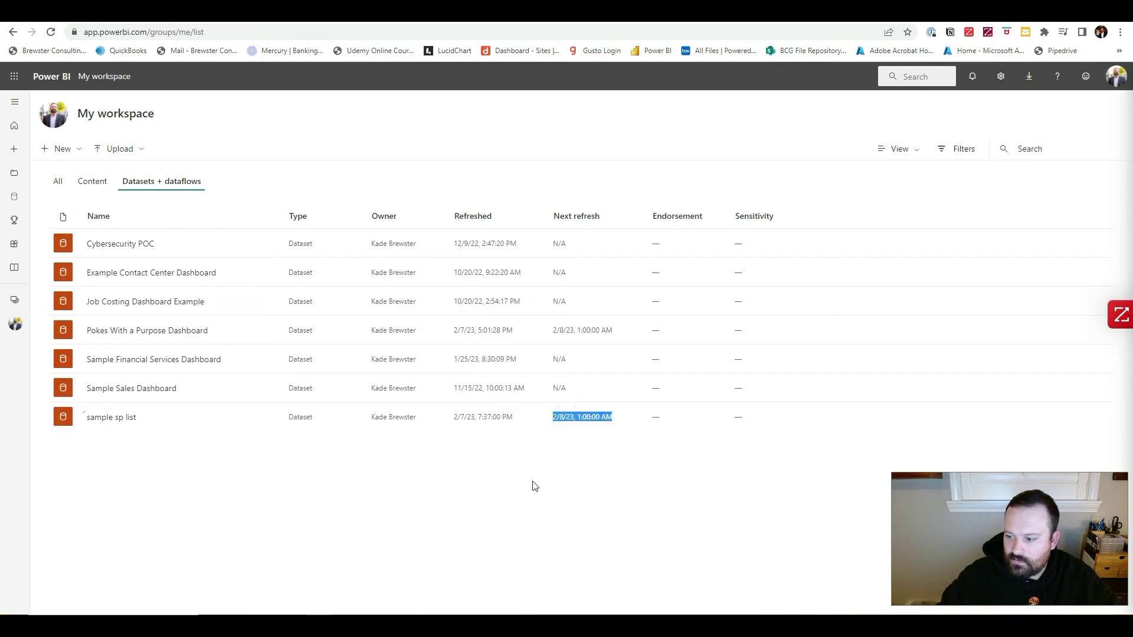
{"action": "left_click", "coordinate": [387, 471]}
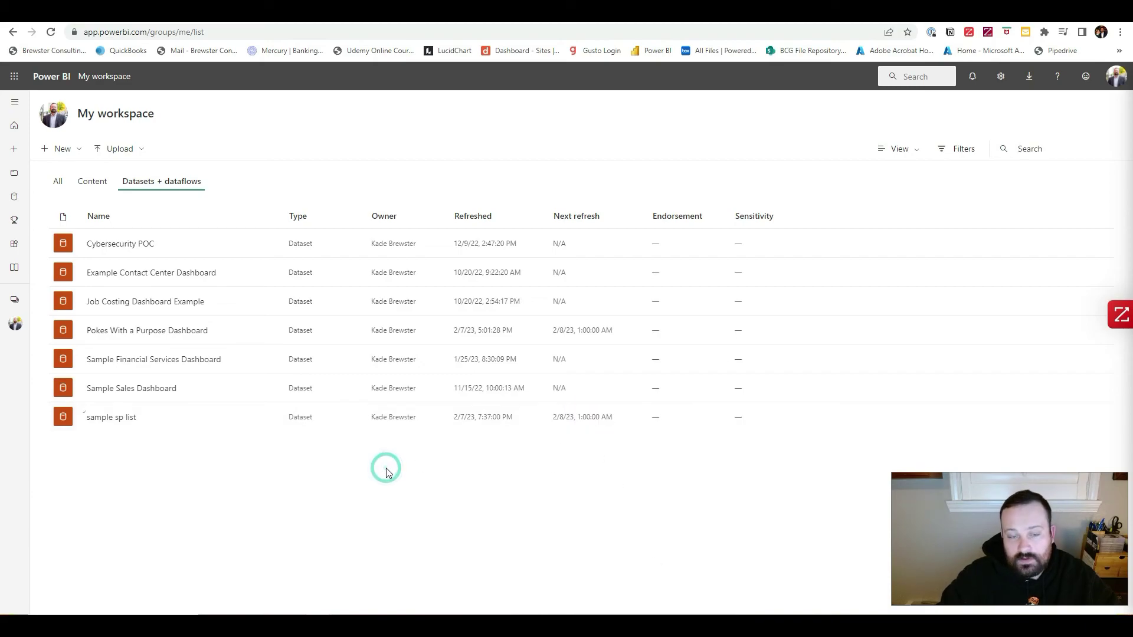